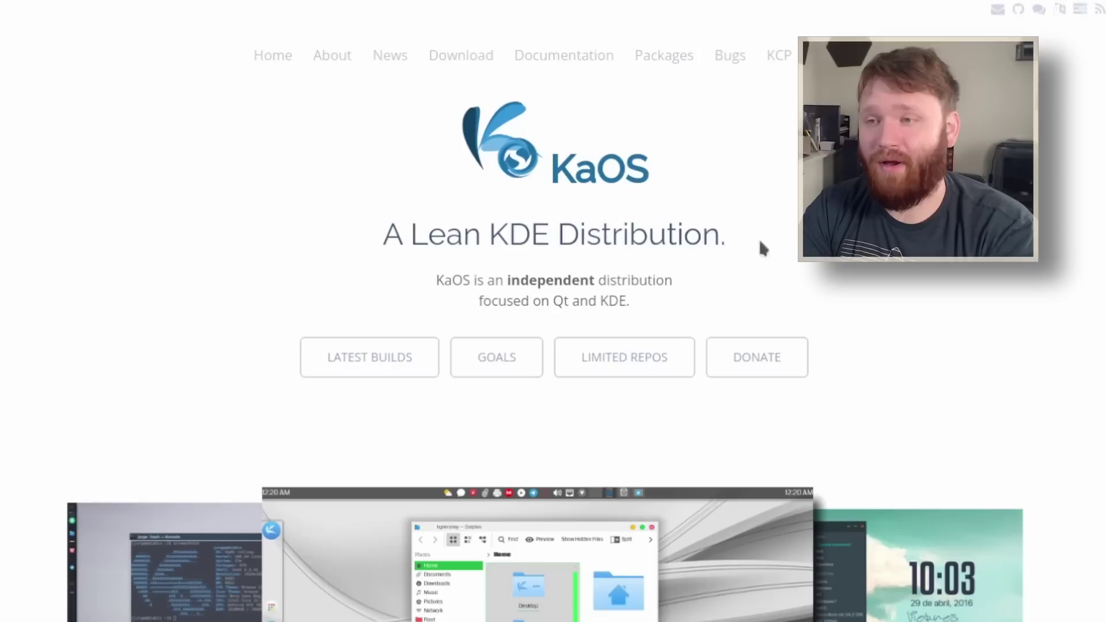
- Go from the KaOS homepage to the About page and read its Independent section
{"action": "left_click_drag", "start_coordinate": [412, 235], "coordinate": [677, 234]}
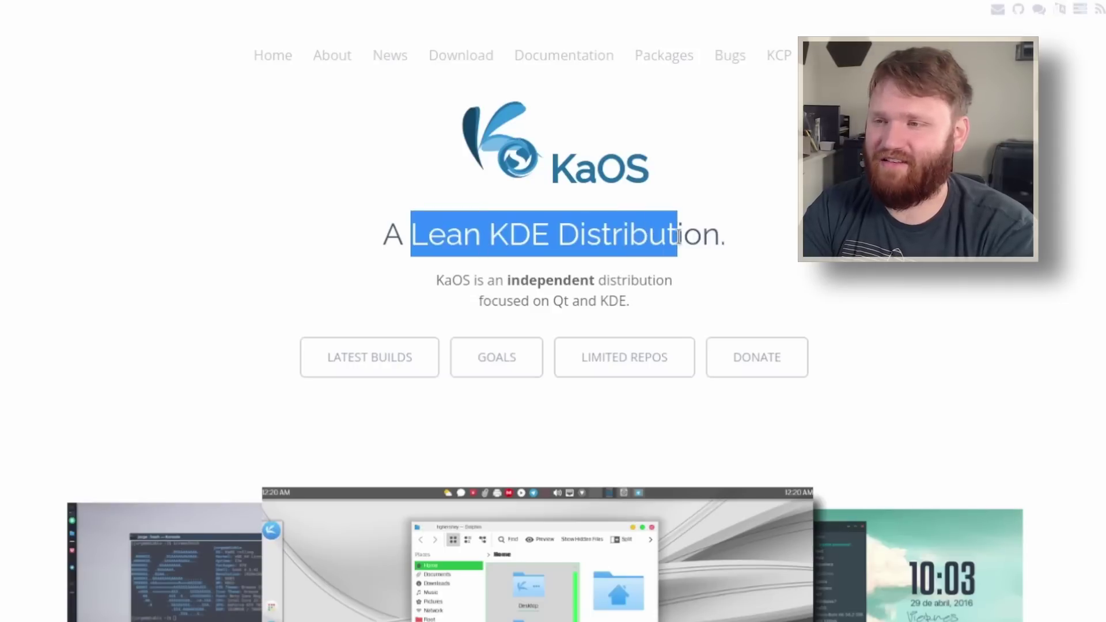
{"action": "left_click", "coordinate": [727, 238]}
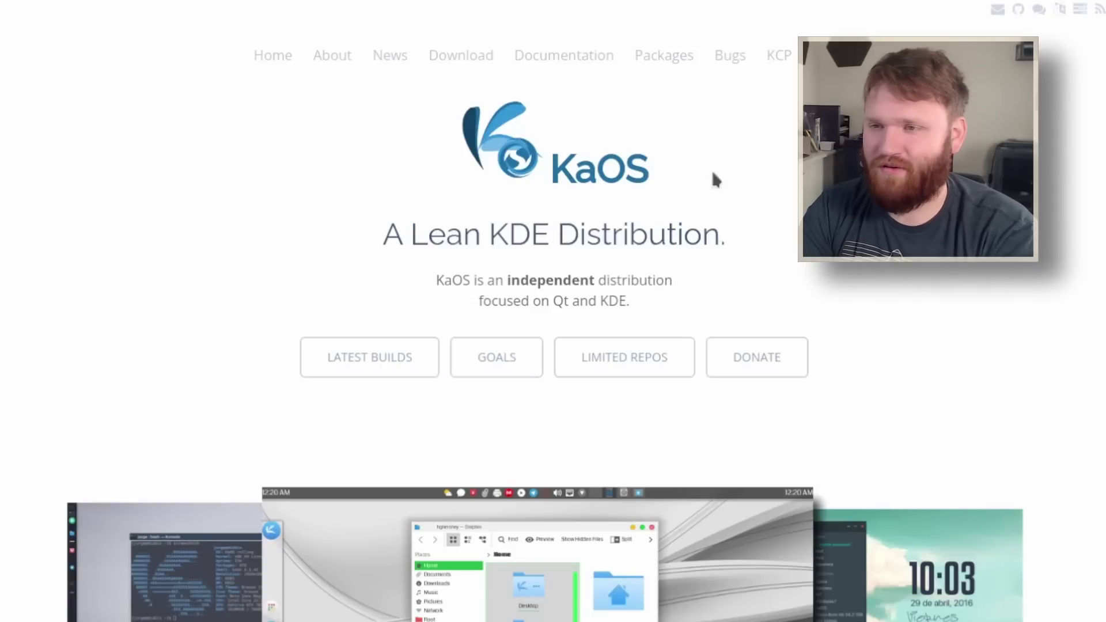
{"action": "left_click", "coordinate": [324, 58]}
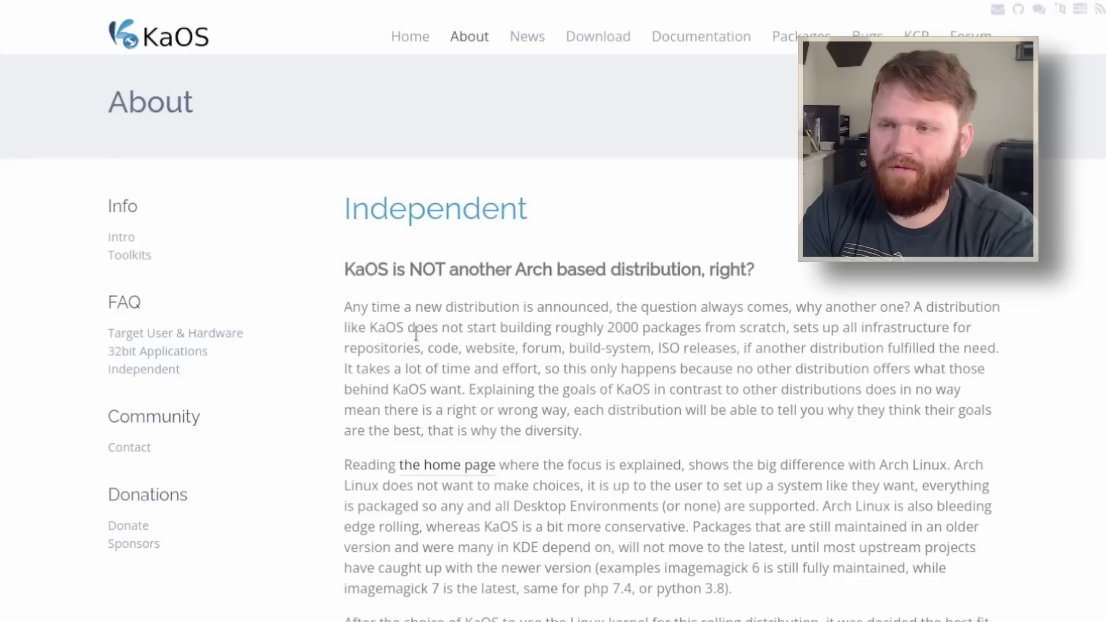
{"action": "mouse_move", "coordinate": [559, 214]}
{"action": "left_mouse_down"}
{"action": "mouse_move", "coordinate": [314, 196]}
{"action": "mouse_move", "coordinate": [578, 208]}
{"action": "left_mouse_up"}
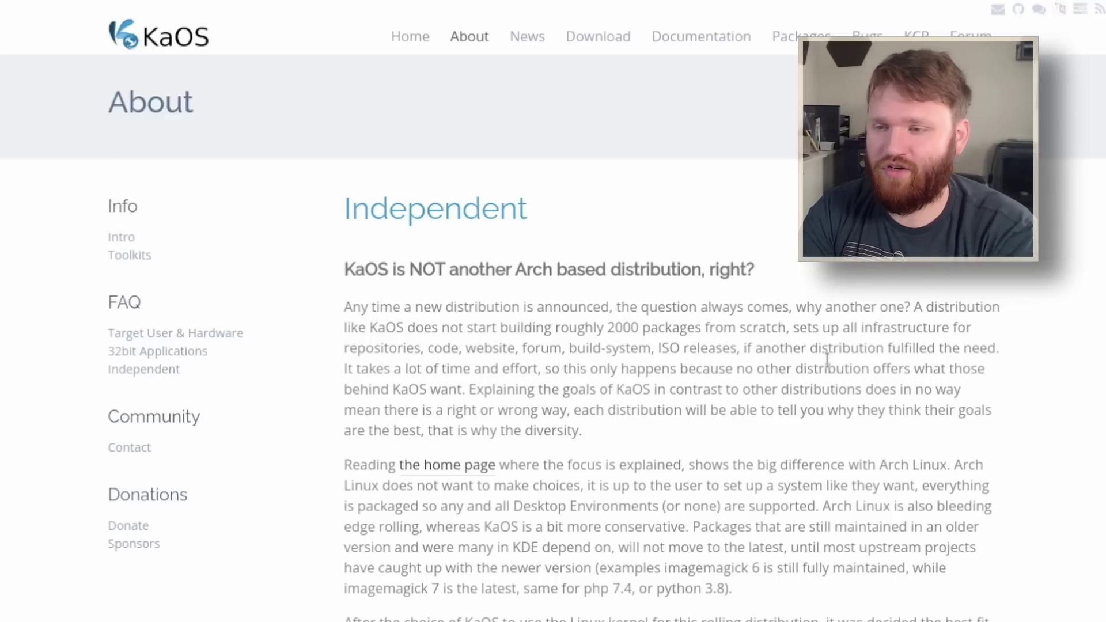
{"action": "scroll", "coordinate": [887, 447], "scroll_direction": "down", "scroll_amount": 1}
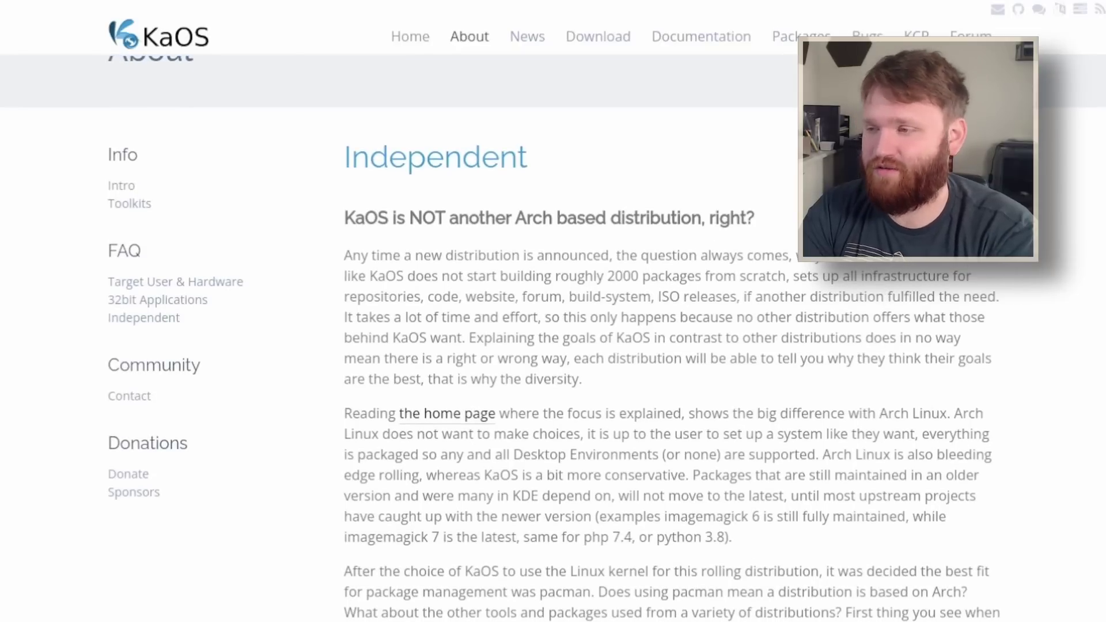
{"action": "scroll", "coordinate": [712, 387], "scroll_direction": "down", "scroll_amount": 4}
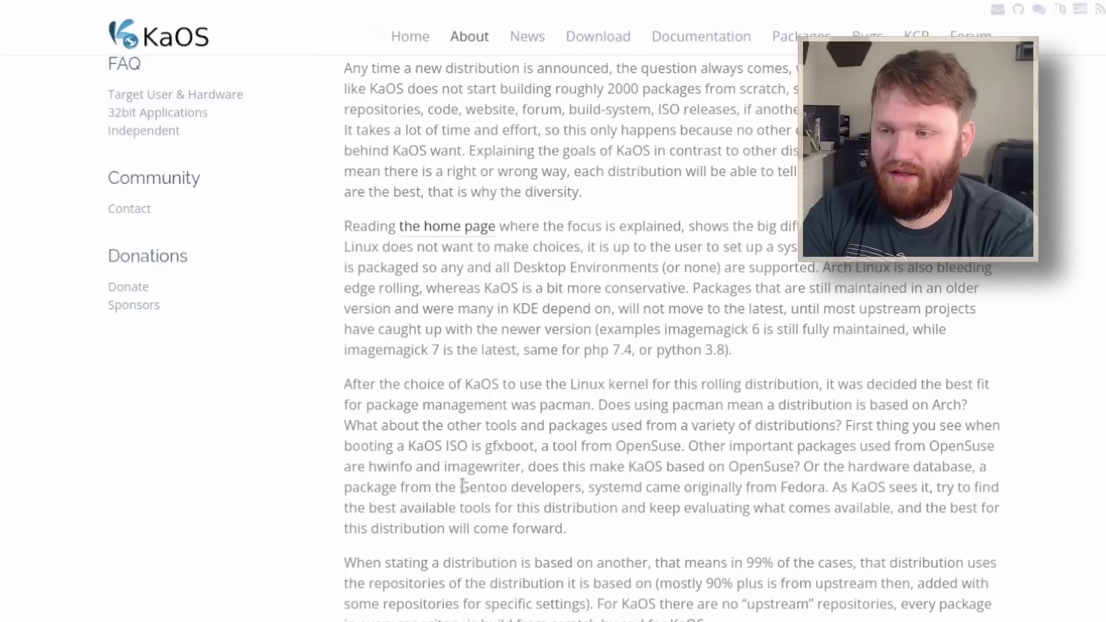
- Scroll through the About page, highlighting the words 'Gentoo developers' along the way
{"action": "left_click_drag", "start_coordinate": [463, 487], "coordinate": [559, 487]}
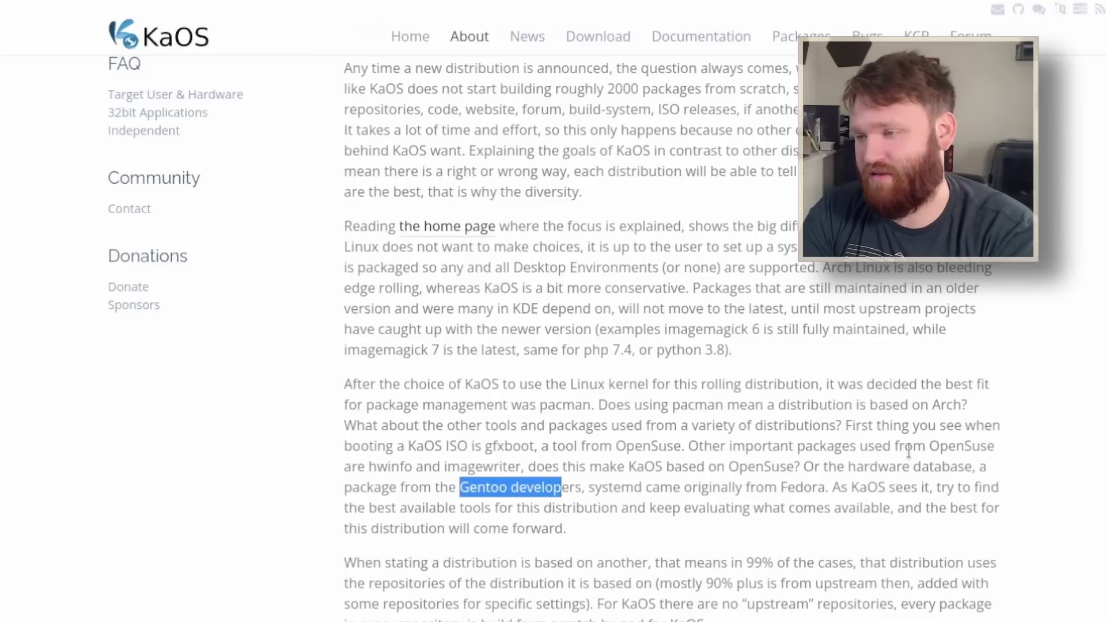
{"action": "scroll", "coordinate": [940, 461], "scroll_direction": "down", "scroll_amount": 1}
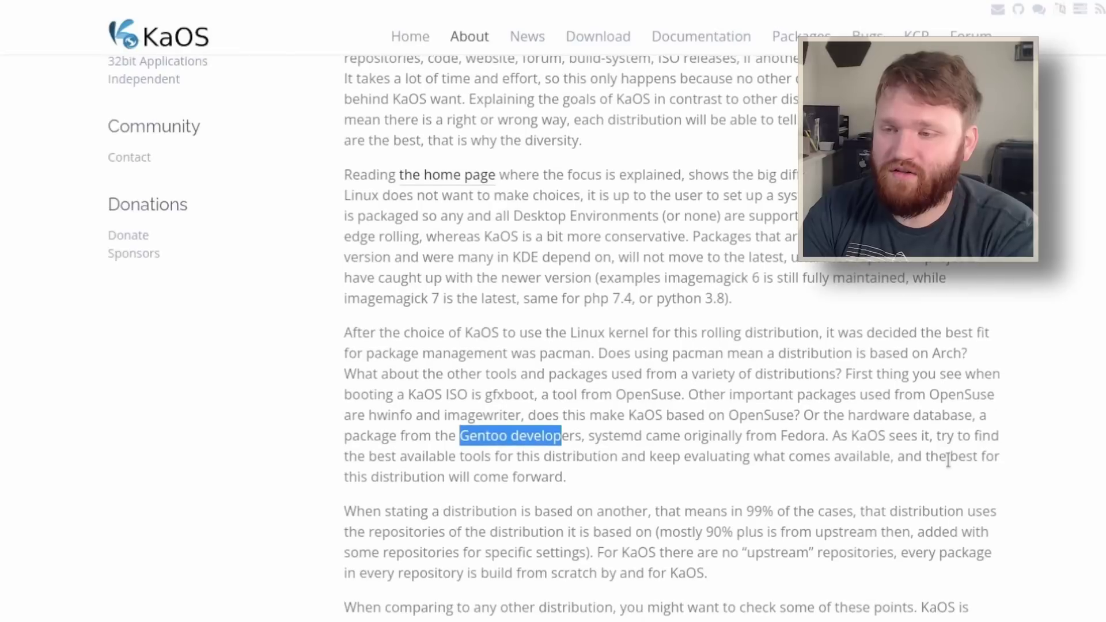
{"action": "left_click", "coordinate": [830, 544]}
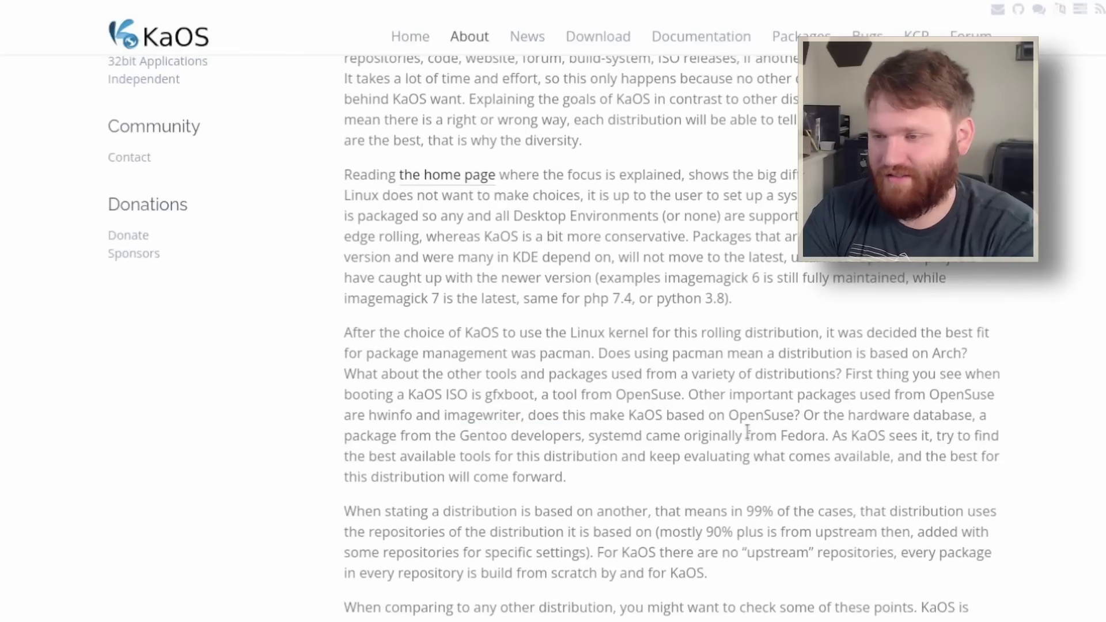
{"action": "scroll", "coordinate": [748, 432], "scroll_direction": "down", "scroll_amount": 2}
{"action": "scroll", "coordinate": [741, 426], "scroll_direction": "up", "scroll_amount": 6}
{"action": "scroll", "coordinate": [738, 422], "scroll_direction": "up", "scroll_amount": 1}
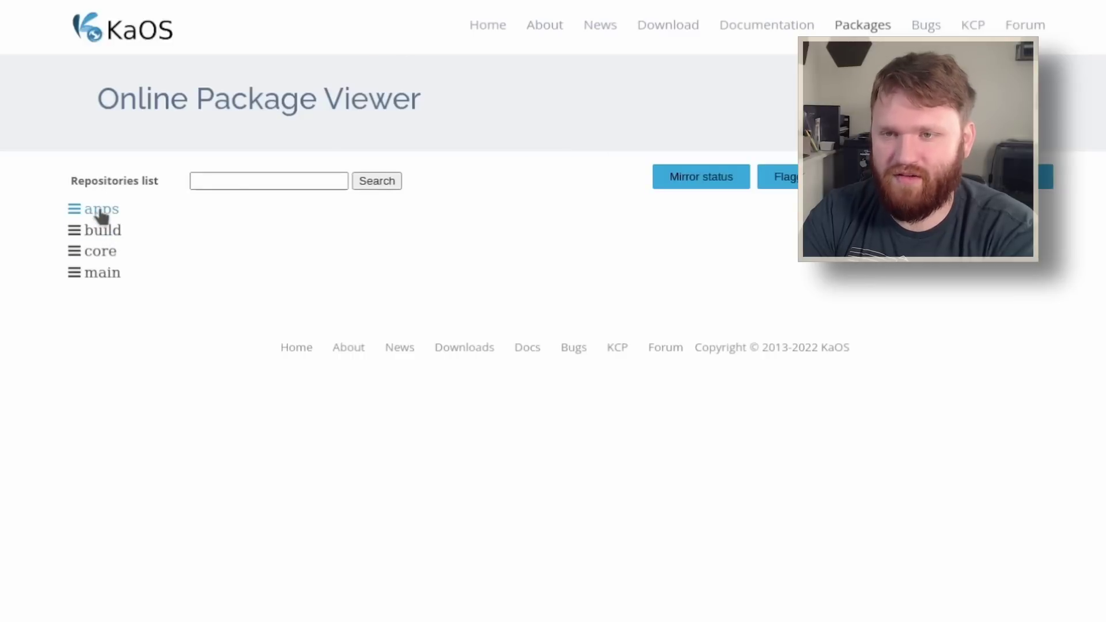
- Open the core repository and scroll through its package list
{"action": "left_click", "coordinate": [113, 253]}
{"action": "scroll", "coordinate": [513, 311], "scroll_direction": "down", "scroll_amount": 10}
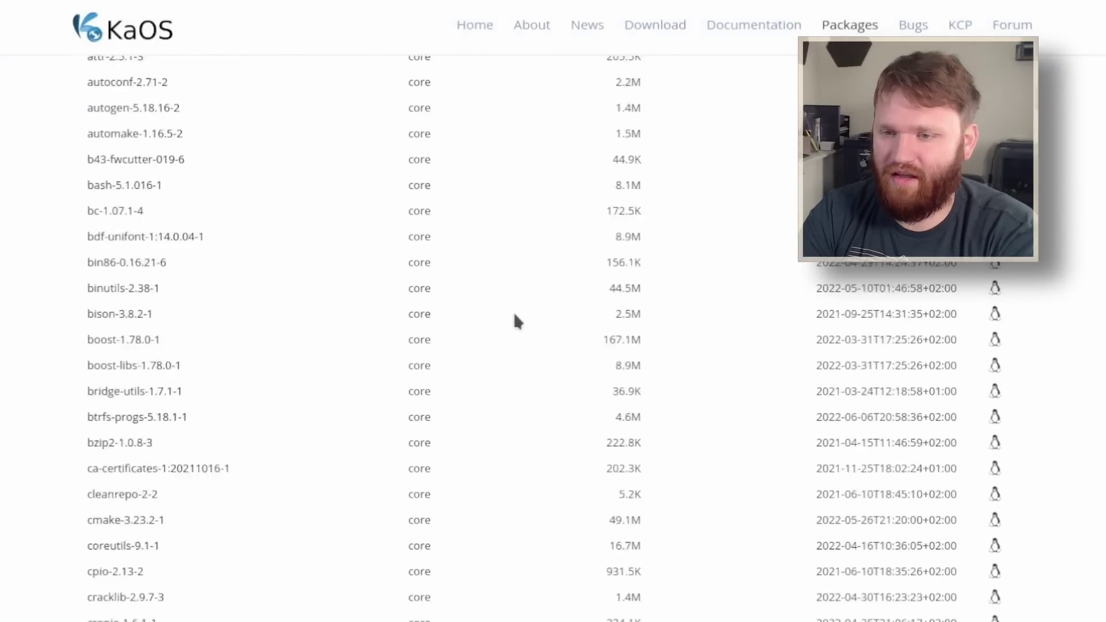
{"action": "scroll", "coordinate": [562, 312], "scroll_direction": "down", "scroll_amount": 3}
{"action": "scroll", "coordinate": [547, 323], "scroll_direction": "up", "scroll_amount": 8}
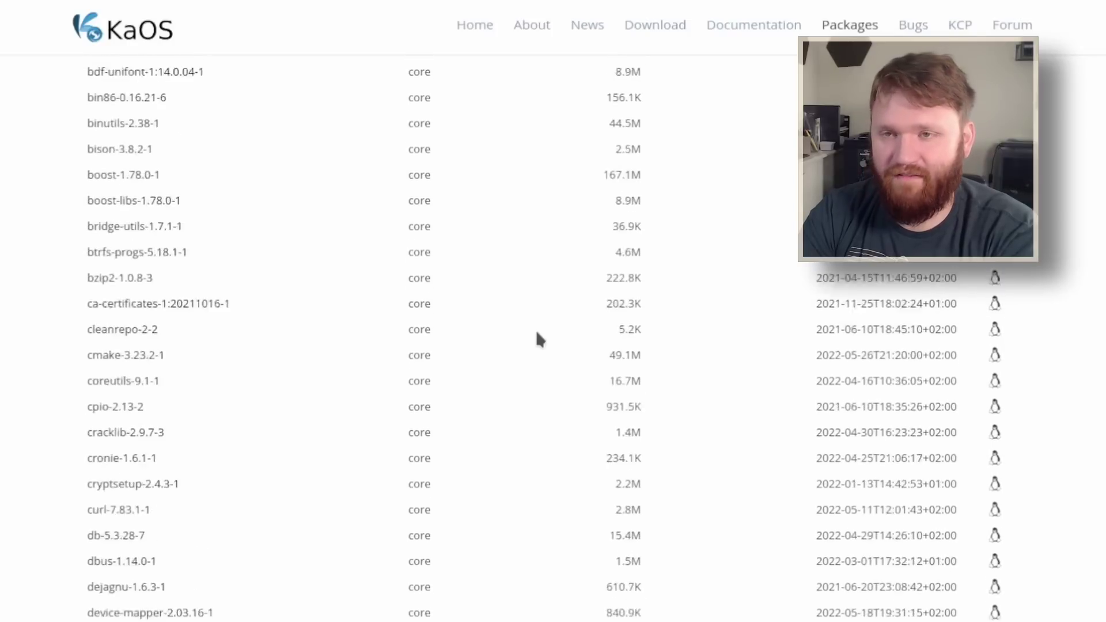
{"action": "scroll", "coordinate": [539, 330], "scroll_direction": "up", "scroll_amount": 5}
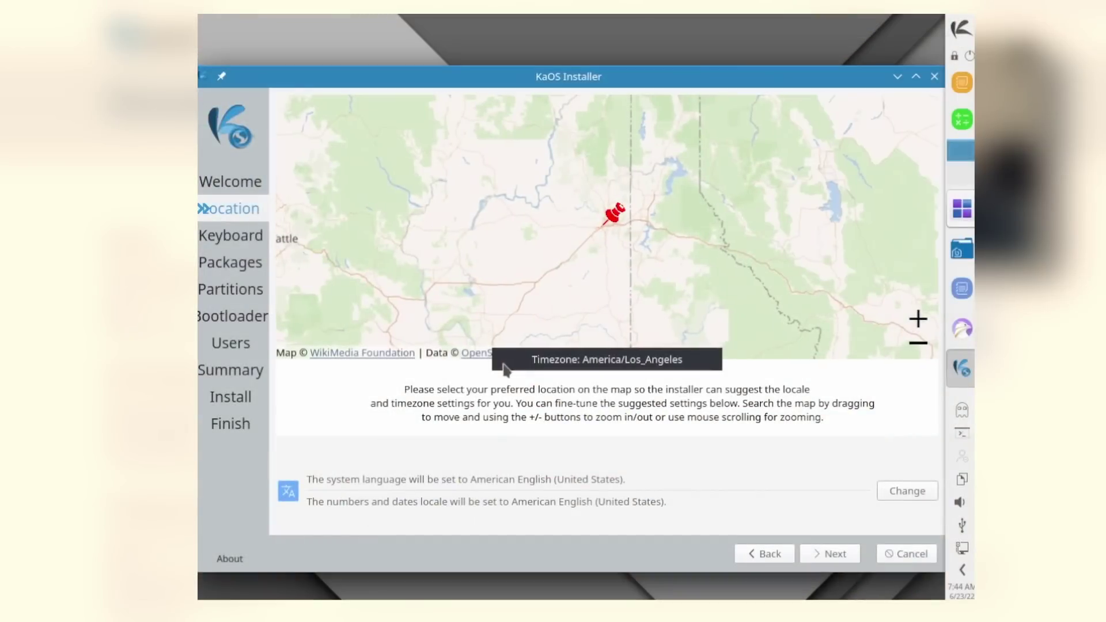
- Advance past location and keyboard, and choose No Office Suite for package selection
{"action": "left_click", "coordinate": [825, 553]}
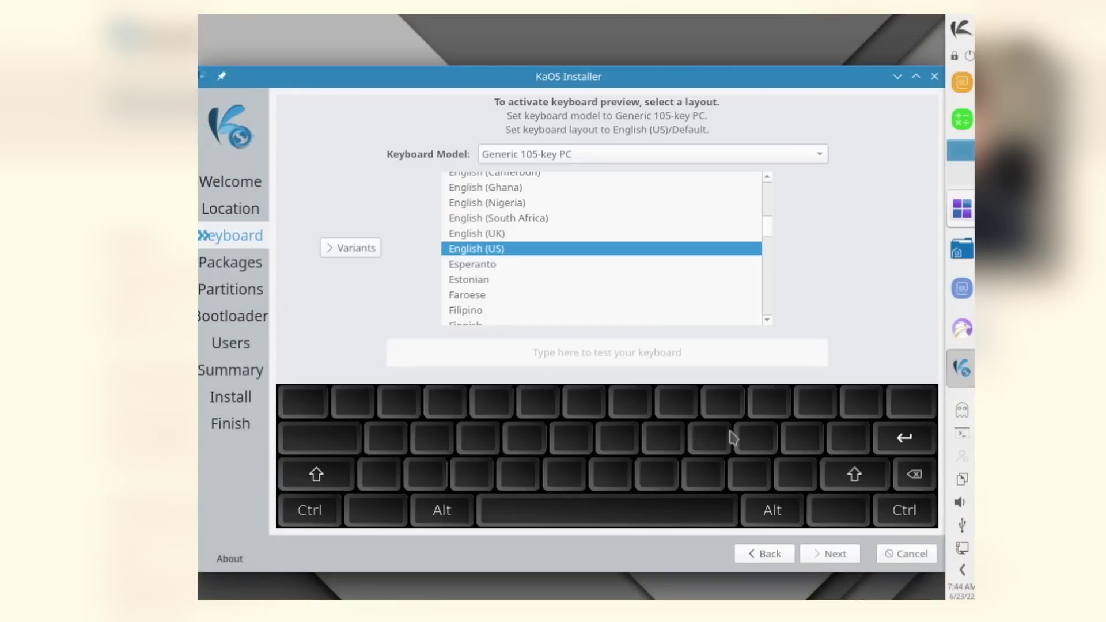
{"action": "left_click", "coordinate": [823, 555]}
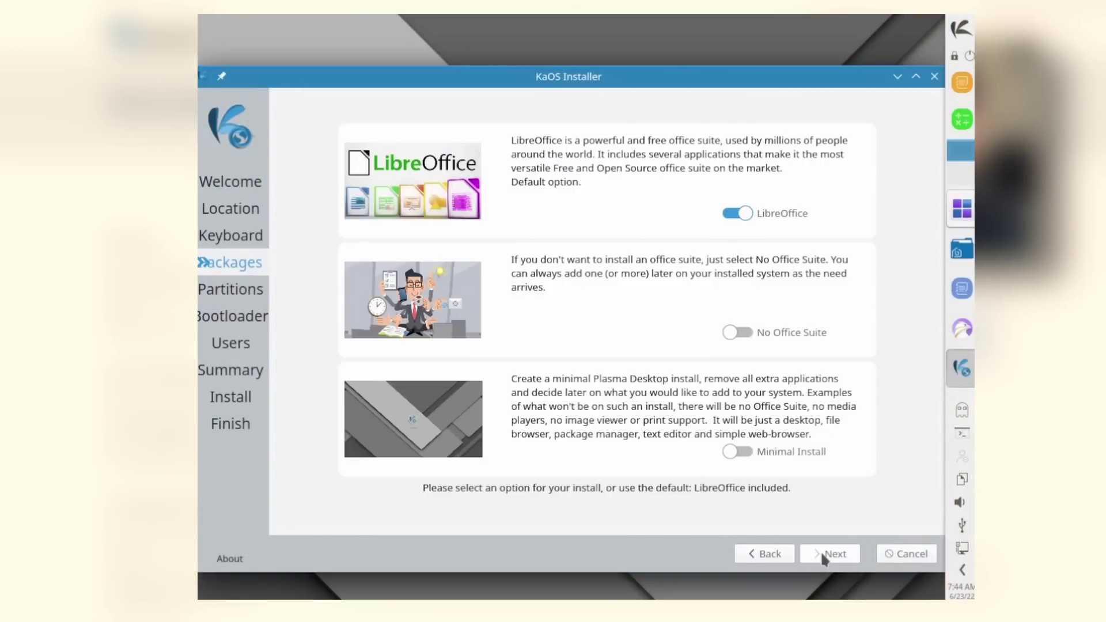
{"action": "left_click", "coordinate": [743, 331]}
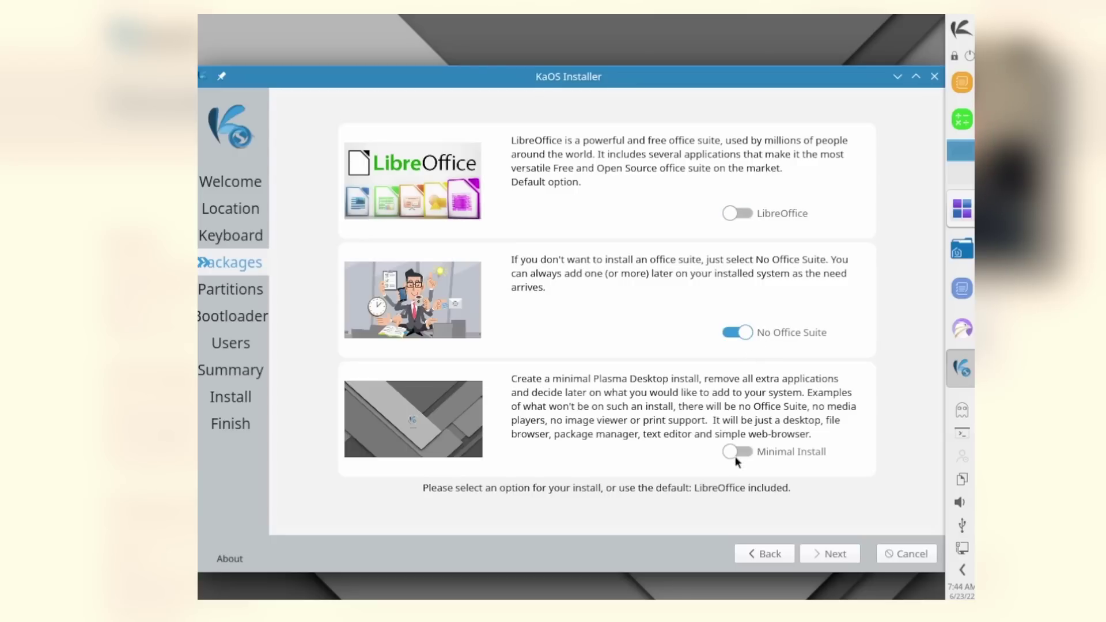
{"action": "left_click", "coordinate": [743, 449]}
{"action": "left_click", "coordinate": [745, 333]}
{"action": "left_click", "coordinate": [830, 554]}
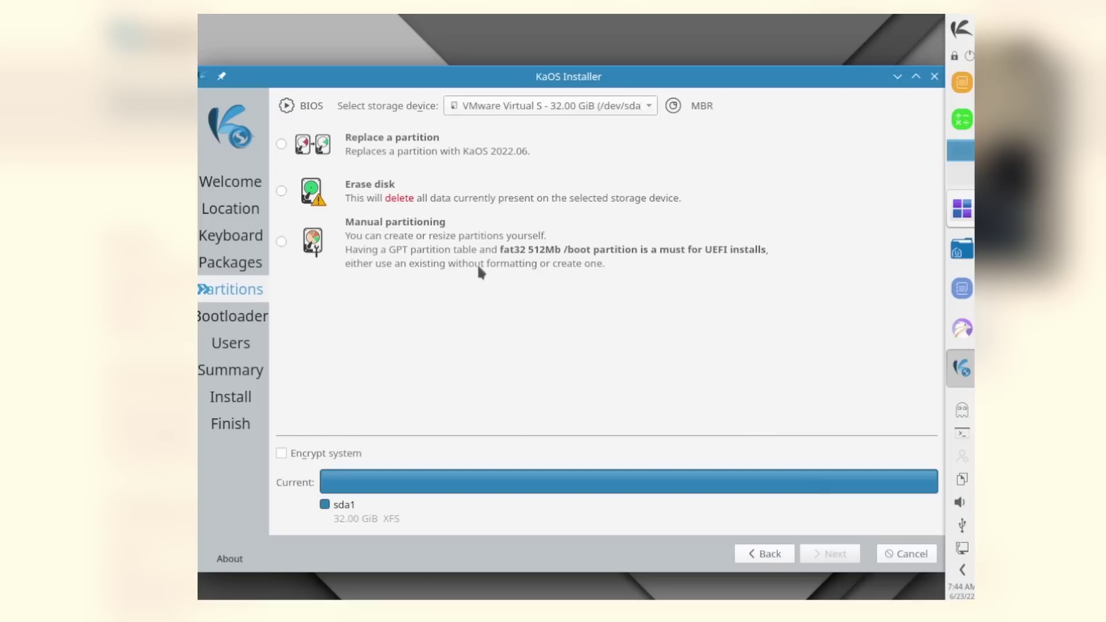
- Select Erase disk for partitioning and keep GRUB as the bootloader
{"action": "left_click", "coordinate": [394, 189]}
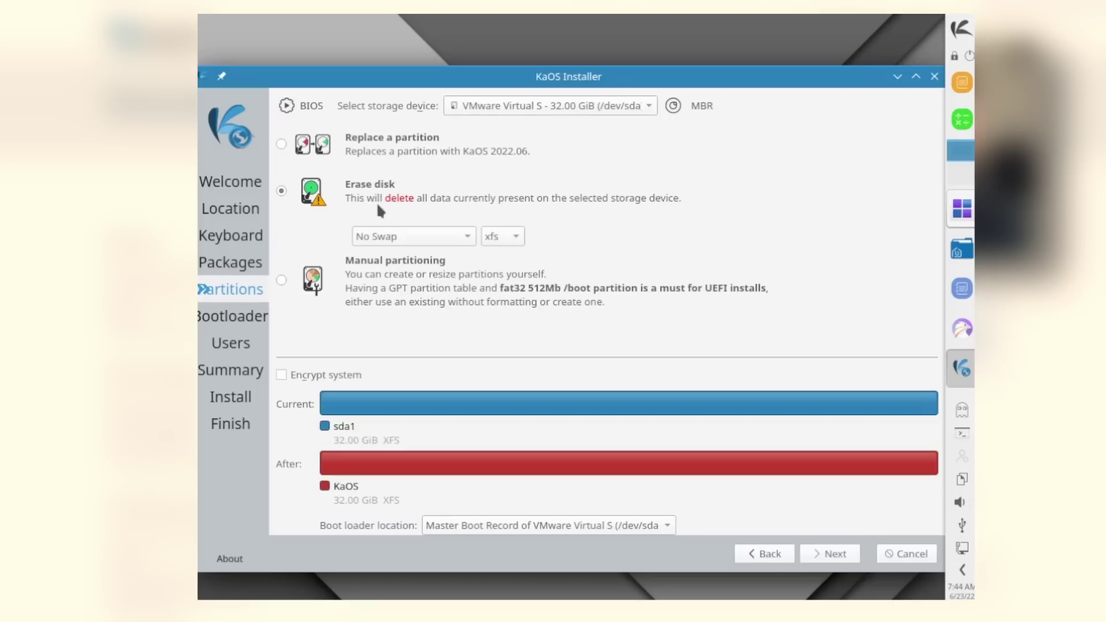
{"action": "left_click", "coordinate": [835, 555]}
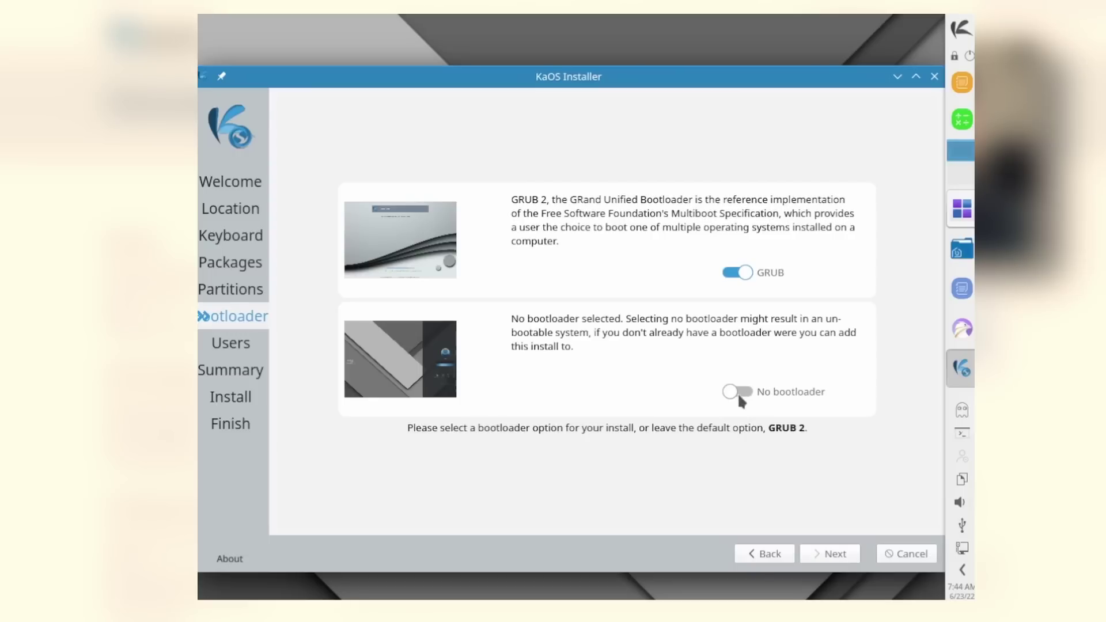
{"action": "left_click", "coordinate": [738, 393]}
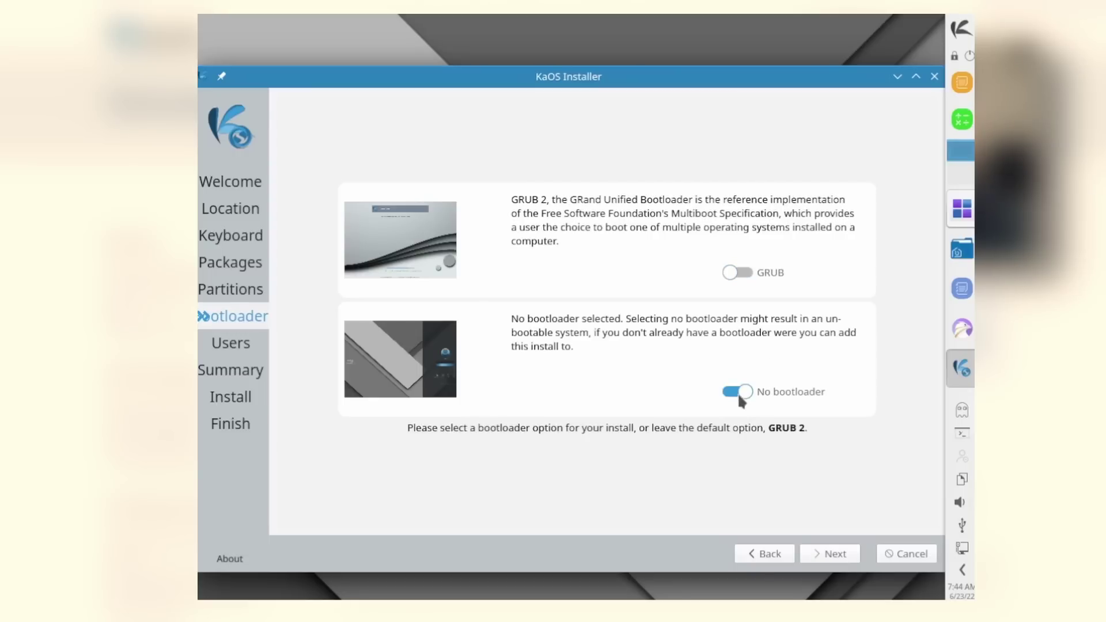
{"action": "left_click", "coordinate": [752, 274]}
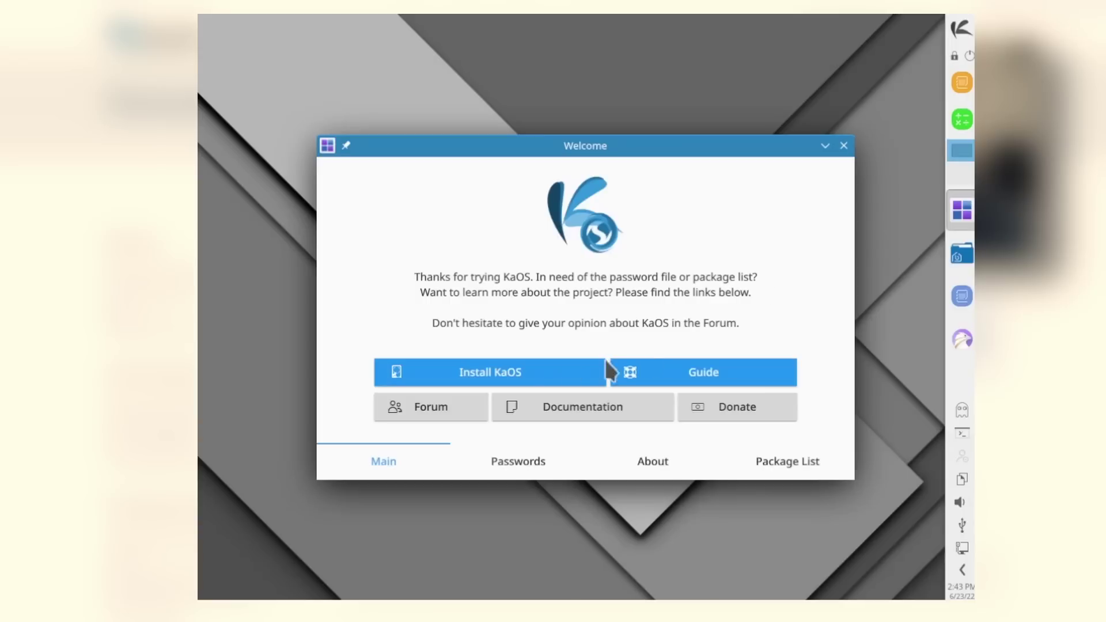
- Open the KaOS installation guide and read its Partitioning section
{"action": "left_click", "coordinate": [657, 377]}
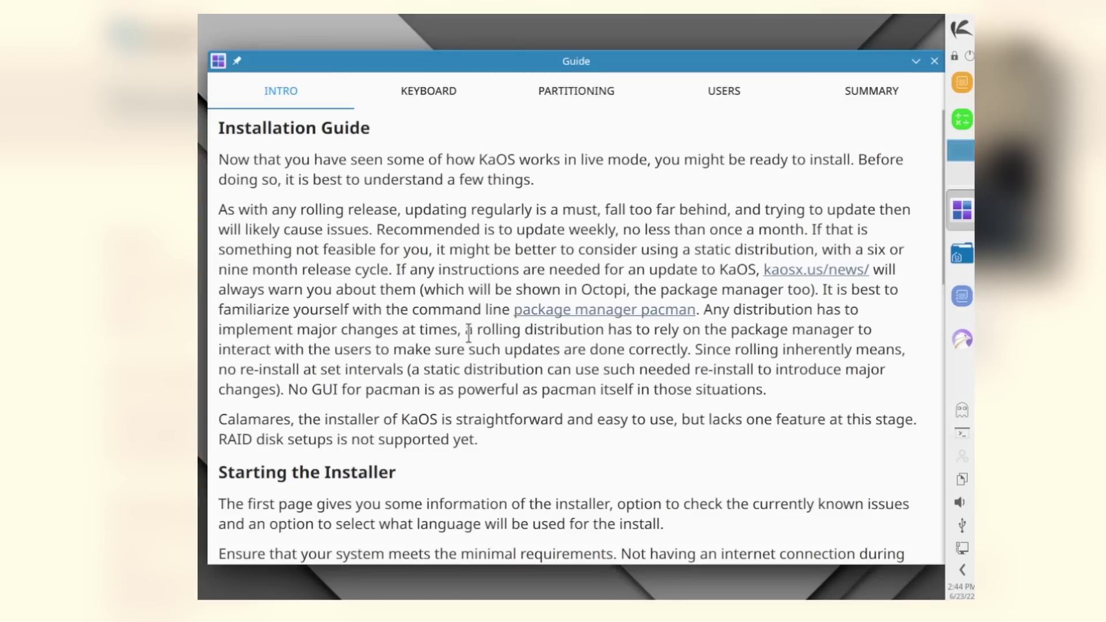
{"action": "left_click", "coordinate": [549, 98]}
{"action": "scroll", "coordinate": [576, 271], "scroll_direction": "down", "scroll_amount": 15}
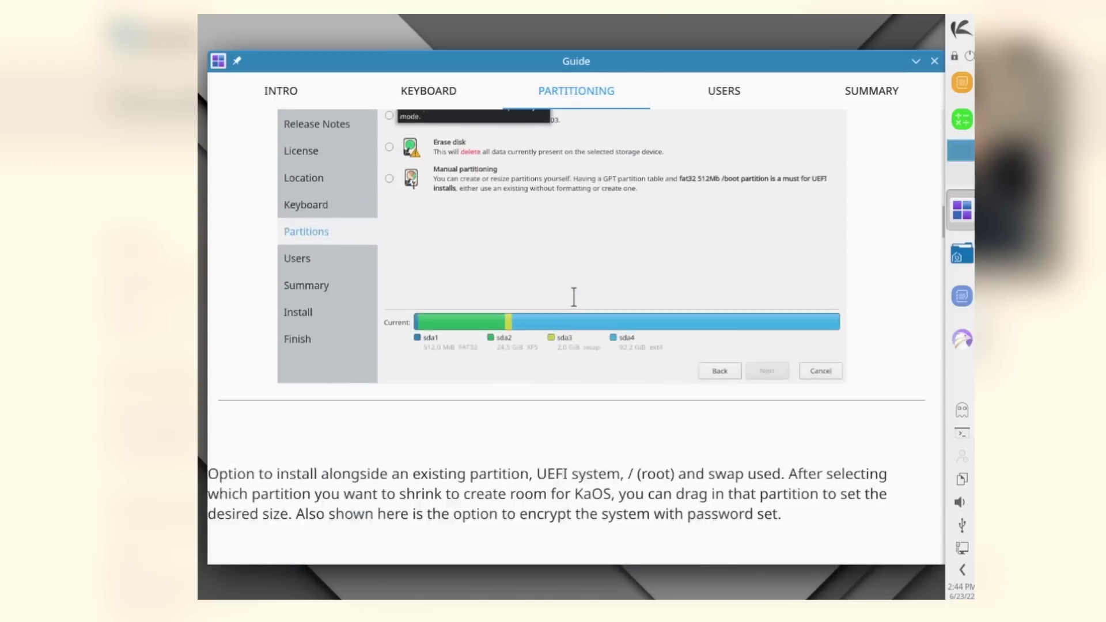
{"action": "scroll", "coordinate": [574, 295], "scroll_direction": "down", "scroll_amount": 1}
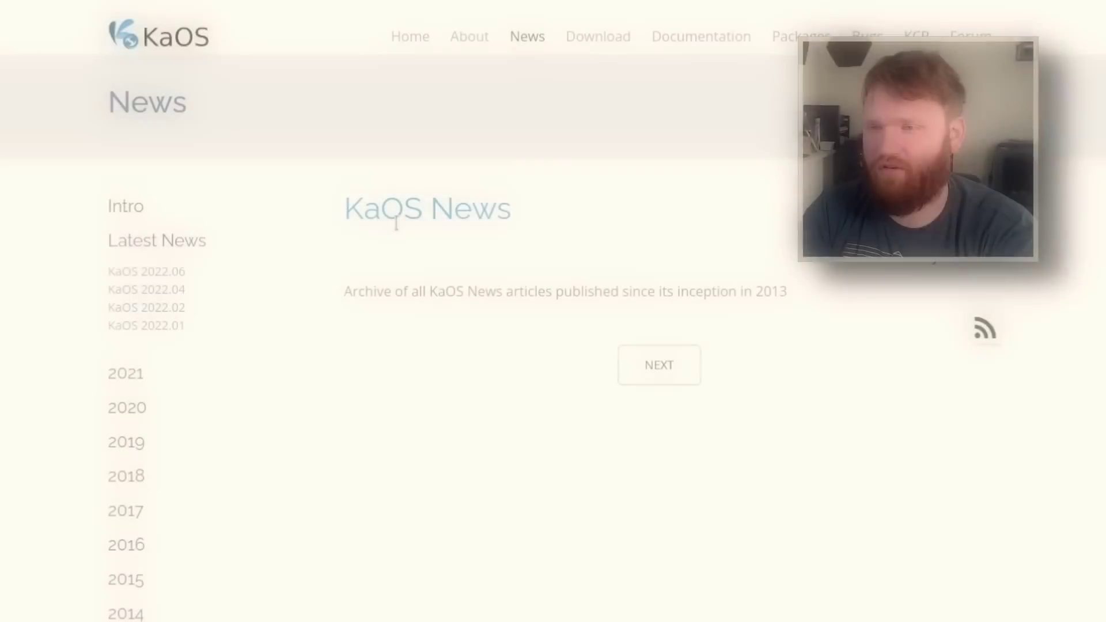
- Open the KaOS 2022.06 article under Latest News and scroll through it
{"action": "left_click", "coordinate": [160, 274]}
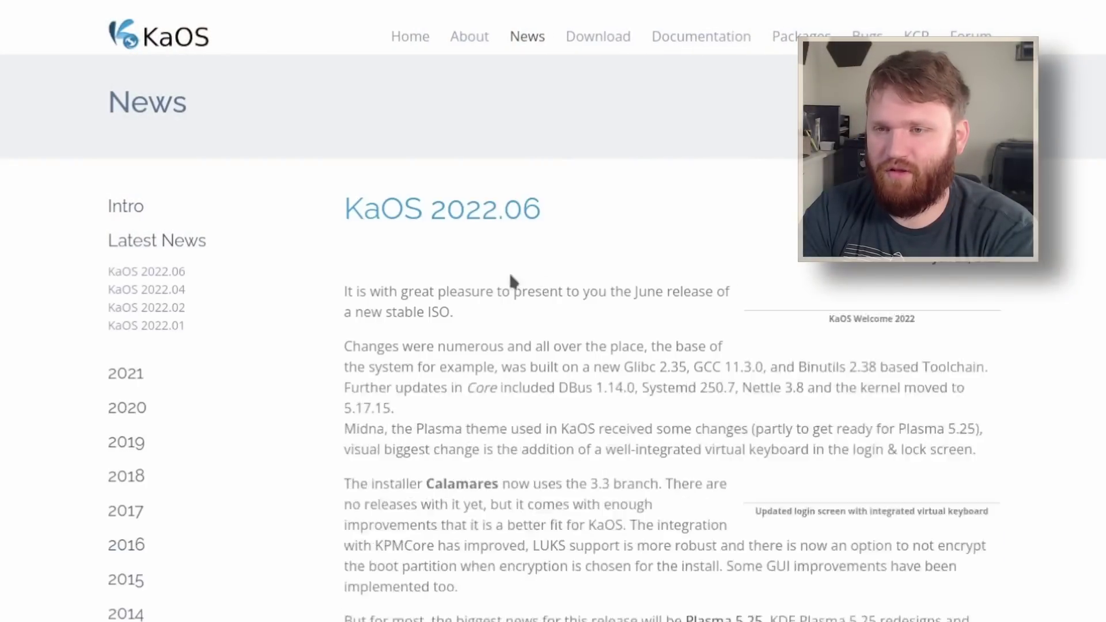
{"action": "scroll", "coordinate": [634, 318], "scroll_direction": "down", "scroll_amount": 4}
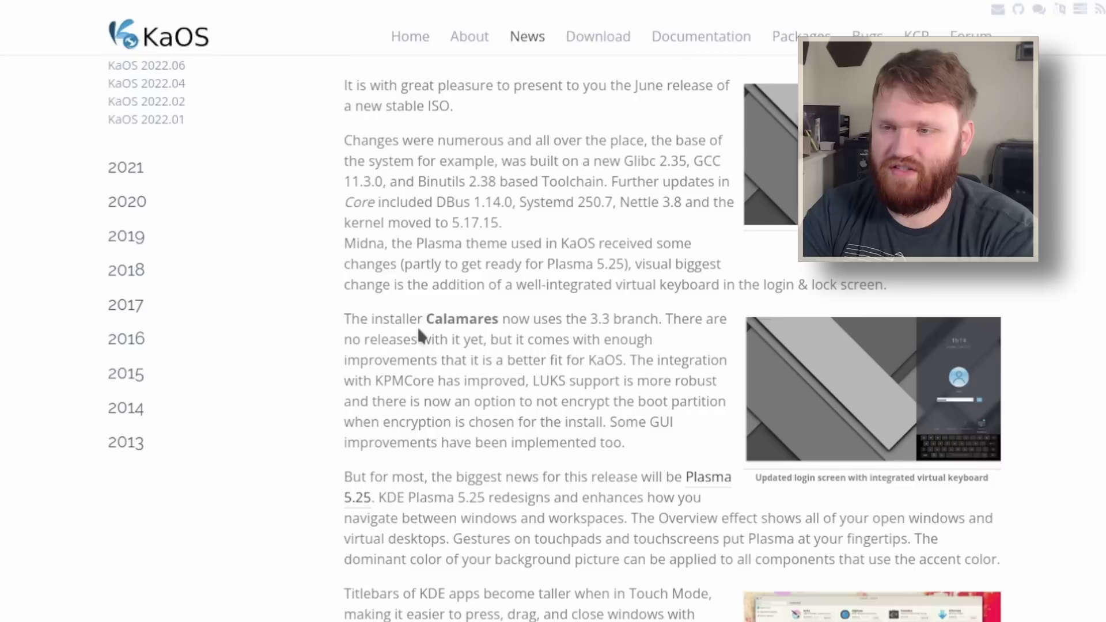
{"action": "left_click_drag", "start_coordinate": [417, 321], "coordinate": [509, 321]}
{"action": "left_click", "coordinate": [509, 320]}
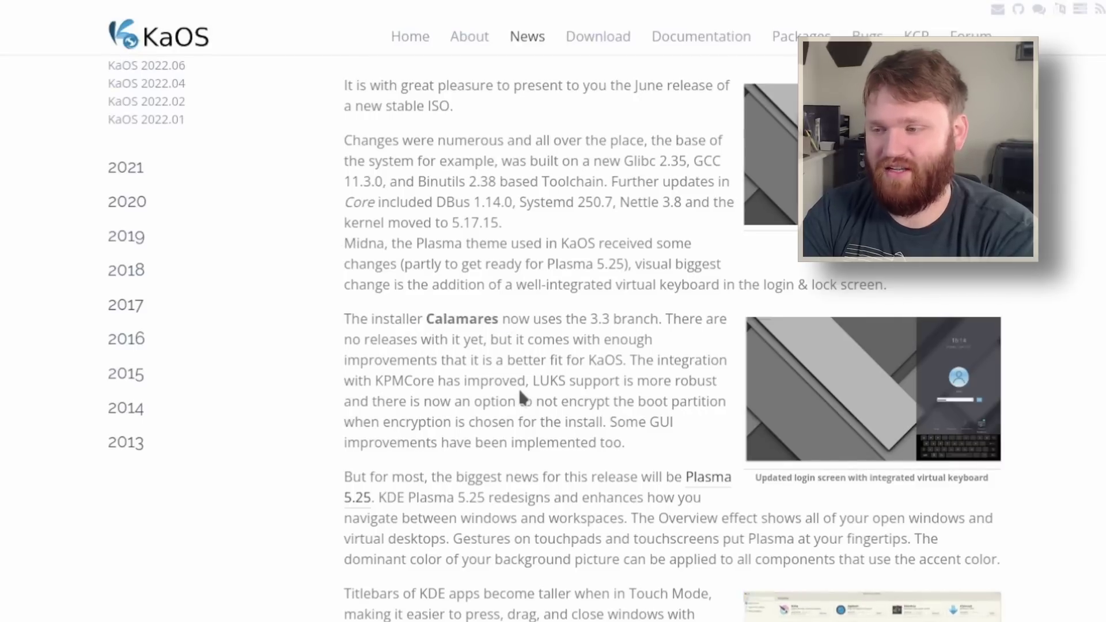
{"action": "scroll", "coordinate": [526, 391], "scroll_direction": "down", "scroll_amount": 4}
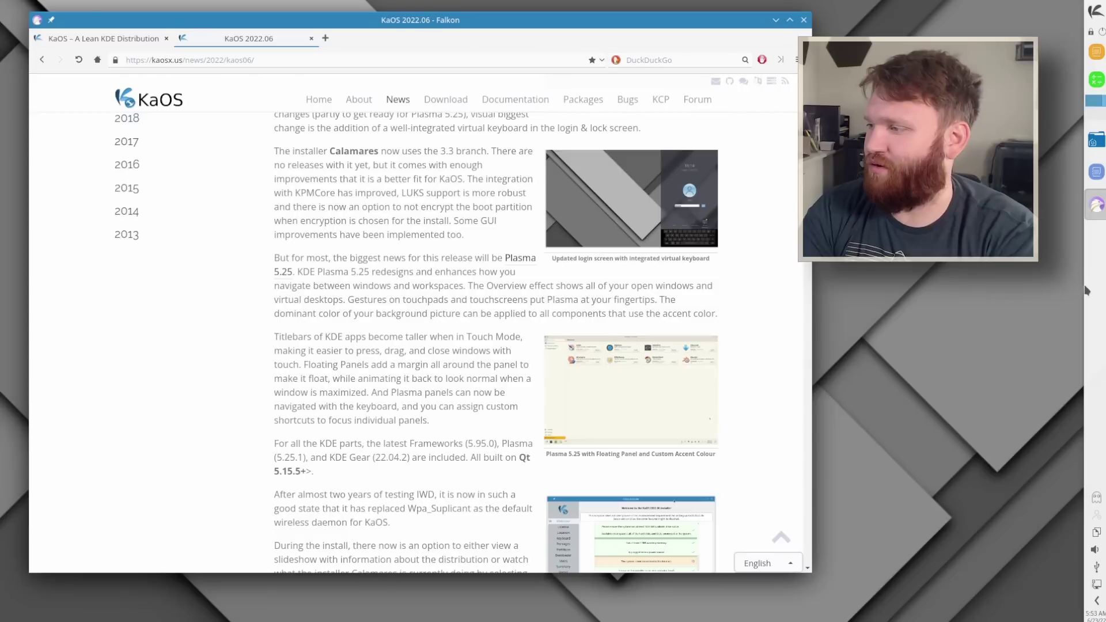
- Enter edit mode and move the panel from the right edge to the bottom
{"action": "right_click", "coordinate": [1086, 291]}
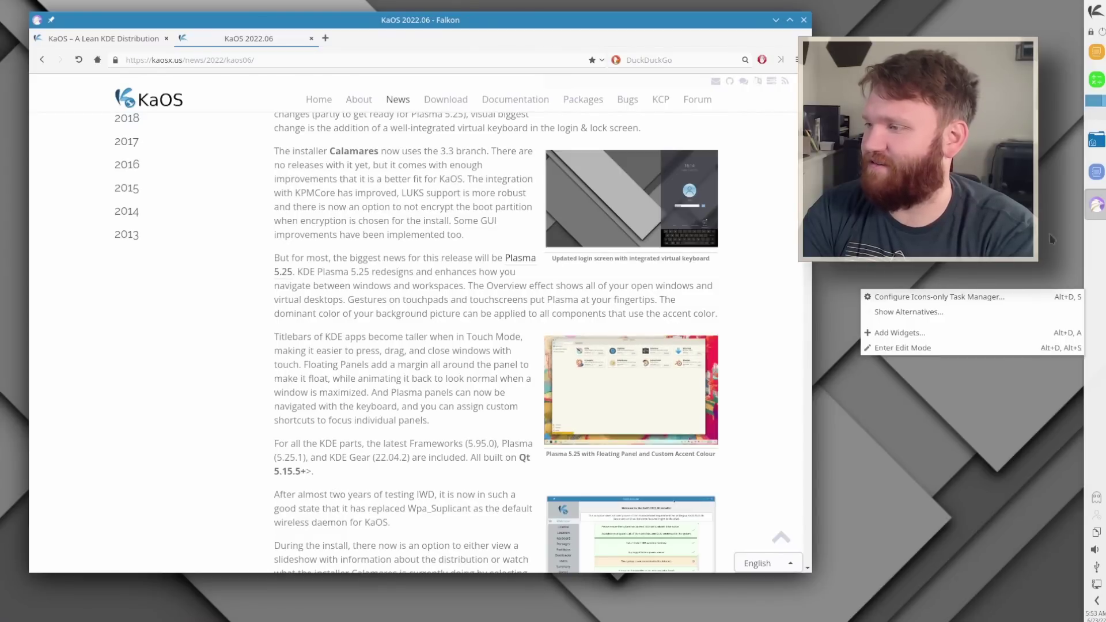
{"action": "left_click", "coordinate": [922, 349]}
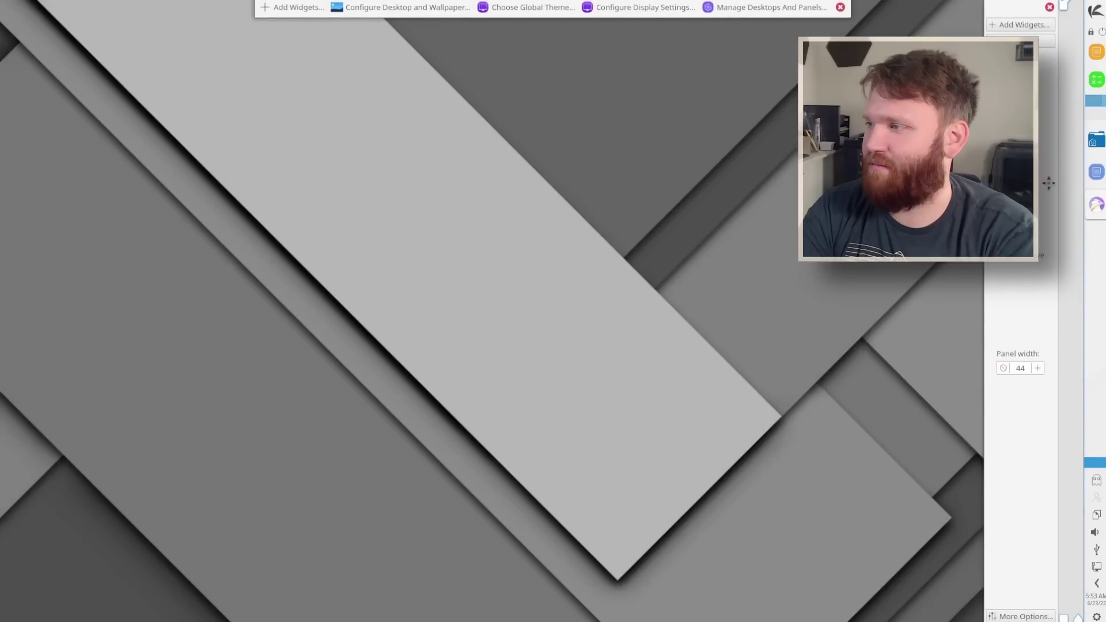
{"action": "left_click_drag", "start_coordinate": [1010, 481], "coordinate": [611, 562]}
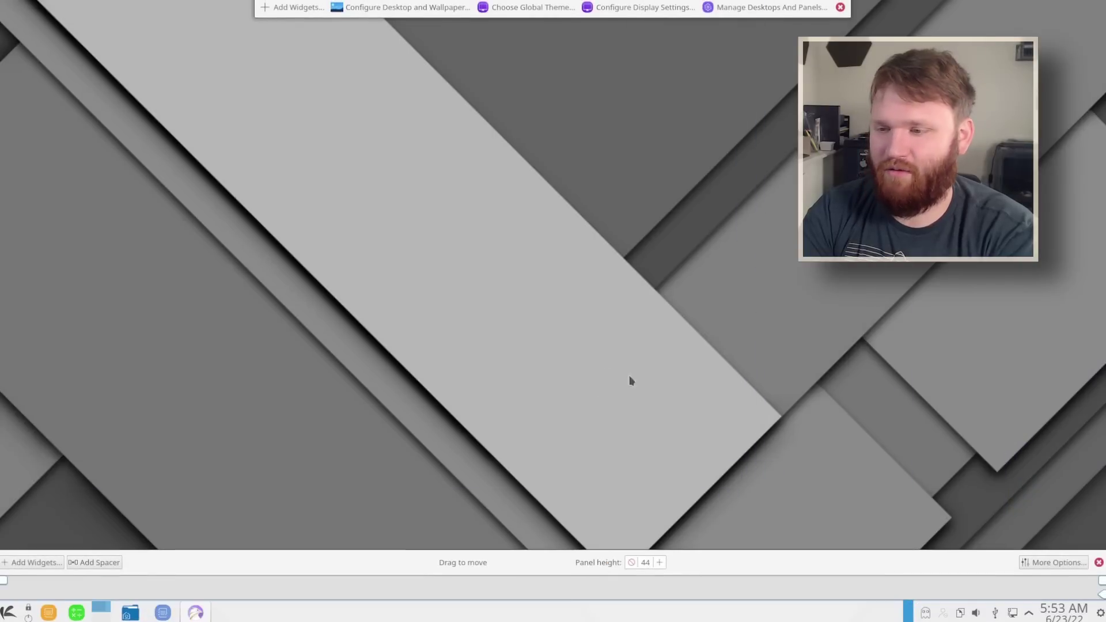
- Set the panel height to 62 and leave edit mode
{"action": "double_click", "coordinate": [653, 563]}
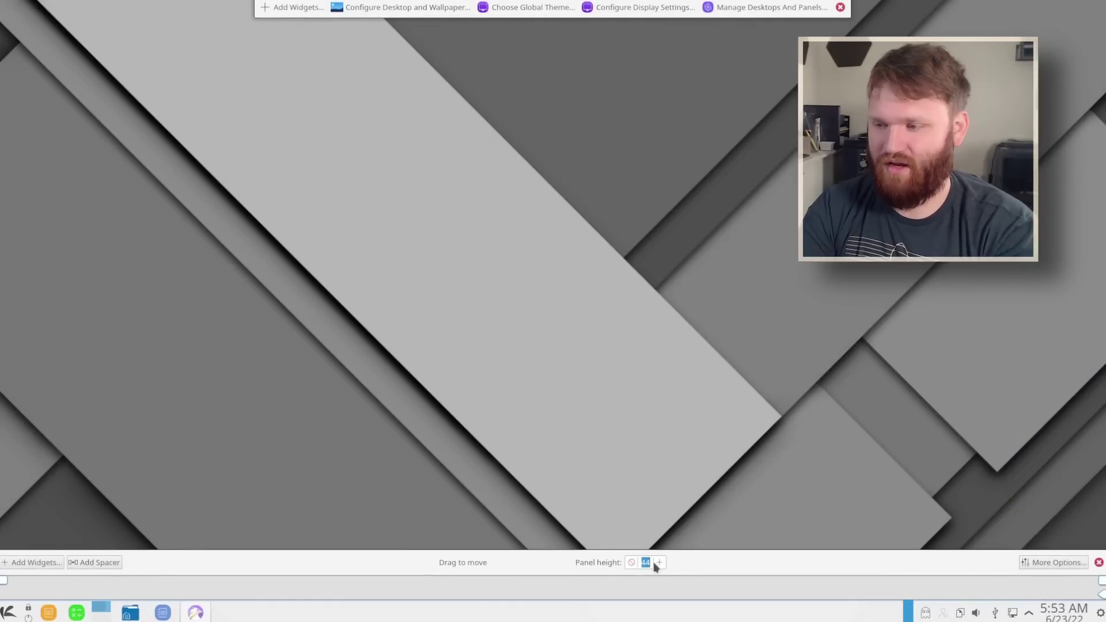
{"action": "type", "text": "62"}
{"action": "key", "text": "Return"}
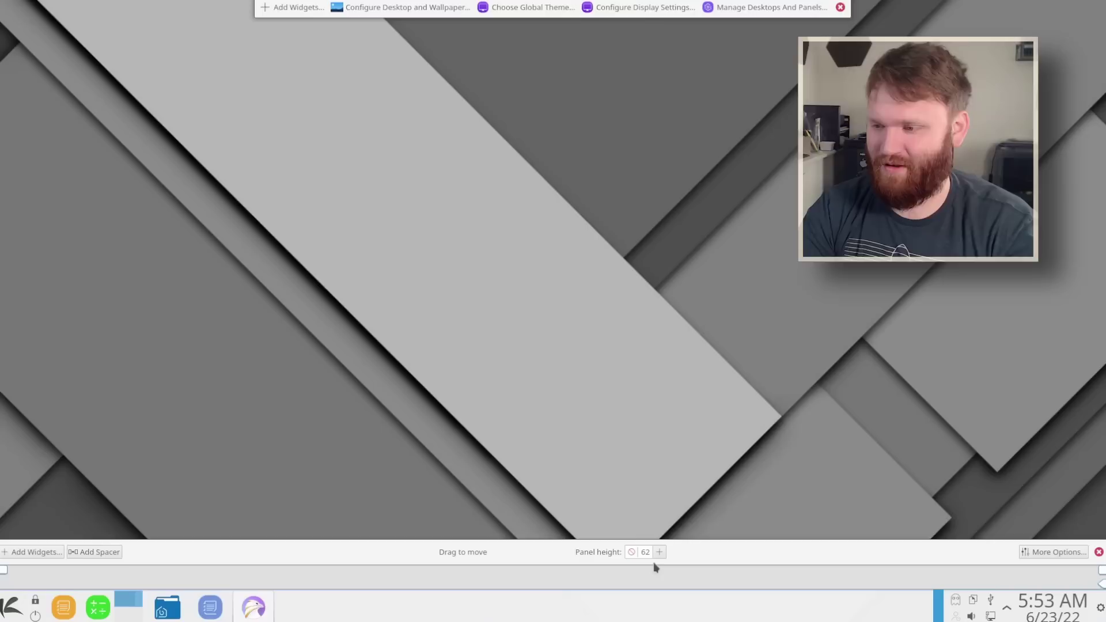
{"action": "left_click", "coordinate": [736, 462]}
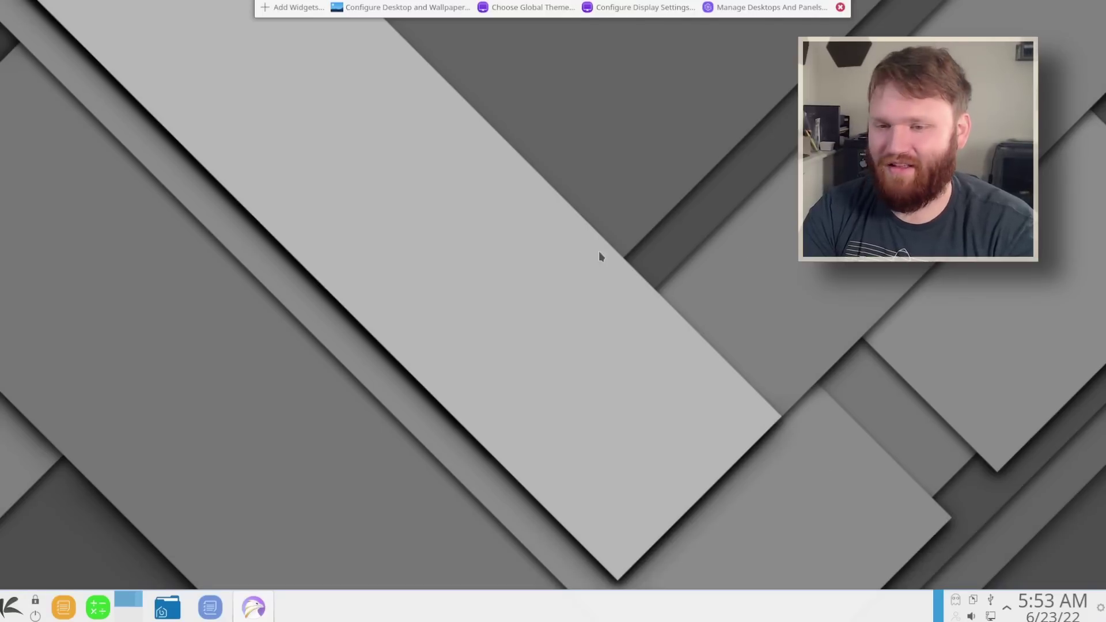
{"action": "left_click", "coordinate": [840, 8]}
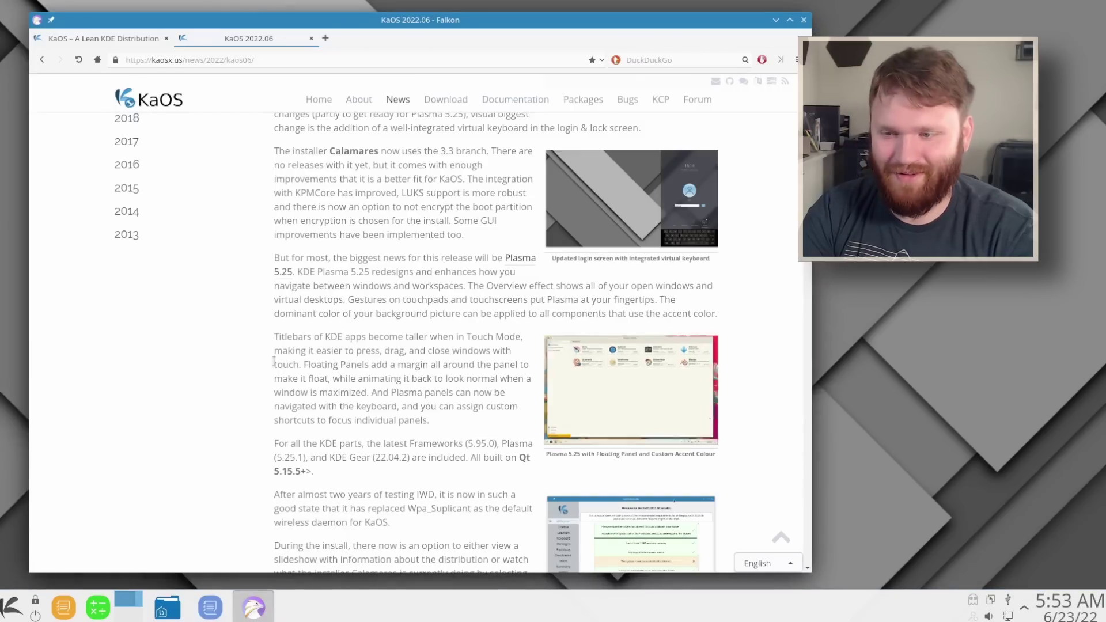
- Read down the 2022.06 article, highlighting IsoWriter and LibreOffice along the way
{"action": "scroll", "coordinate": [383, 313], "scroll_direction": "down", "scroll_amount": 3}
{"action": "scroll", "coordinate": [383, 313], "scroll_direction": "down", "scroll_amount": 1}
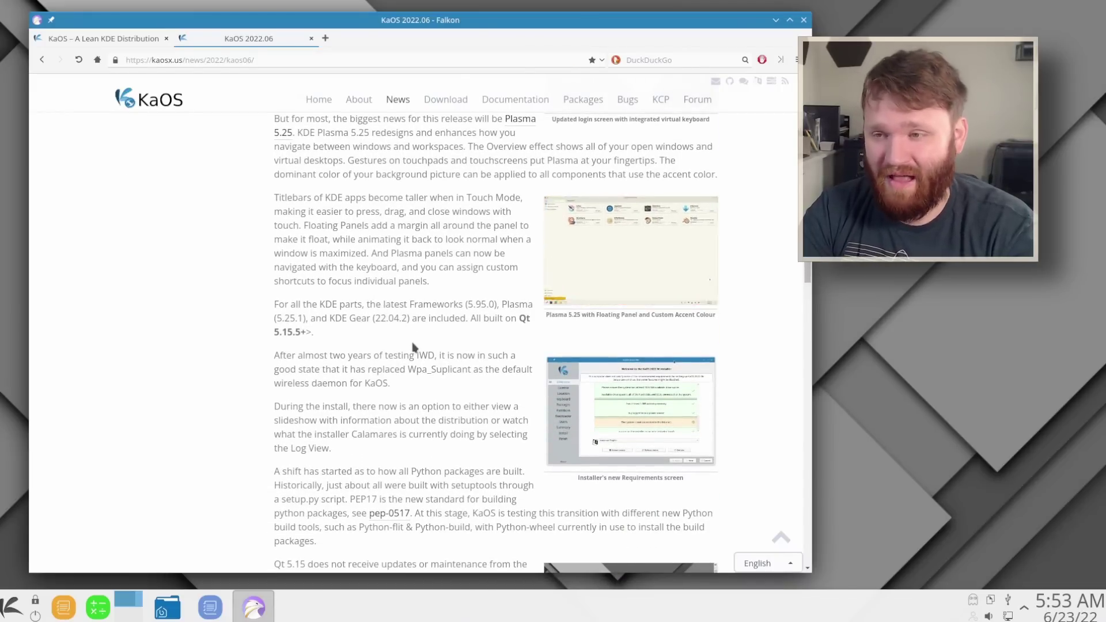
{"action": "scroll", "coordinate": [406, 333], "scroll_direction": "down", "scroll_amount": 1}
{"action": "scroll", "coordinate": [407, 332], "scroll_direction": "down", "scroll_amount": 4}
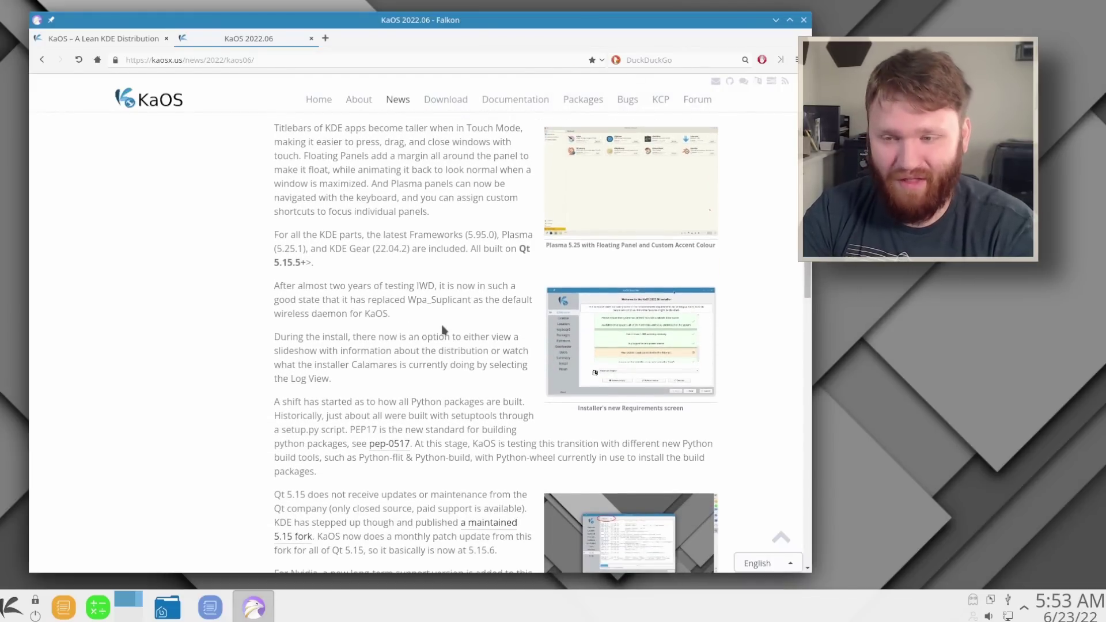
{"action": "scroll", "coordinate": [497, 362], "scroll_direction": "down", "scroll_amount": 5}
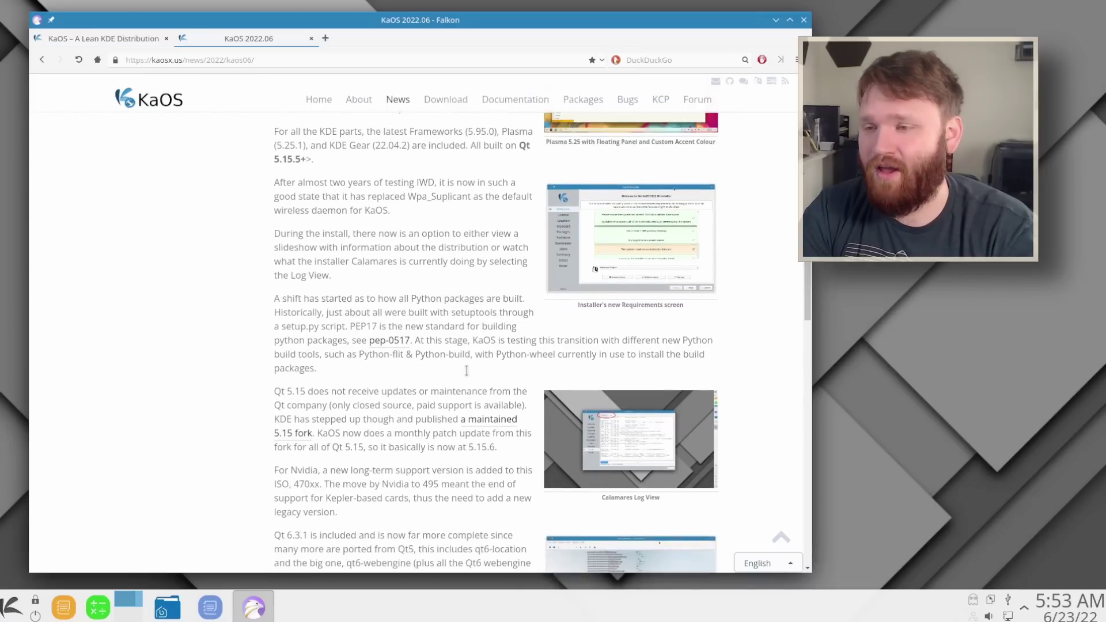
{"action": "scroll", "coordinate": [468, 375], "scroll_direction": "down", "scroll_amount": 12}
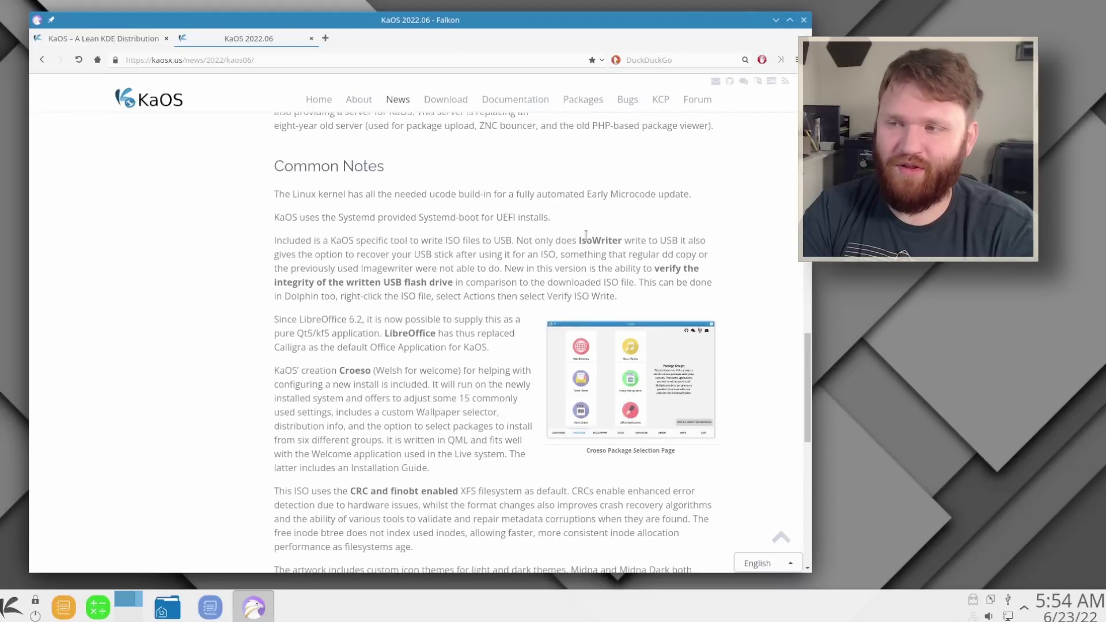
{"action": "left_click_drag", "start_coordinate": [581, 241], "coordinate": [615, 234]}
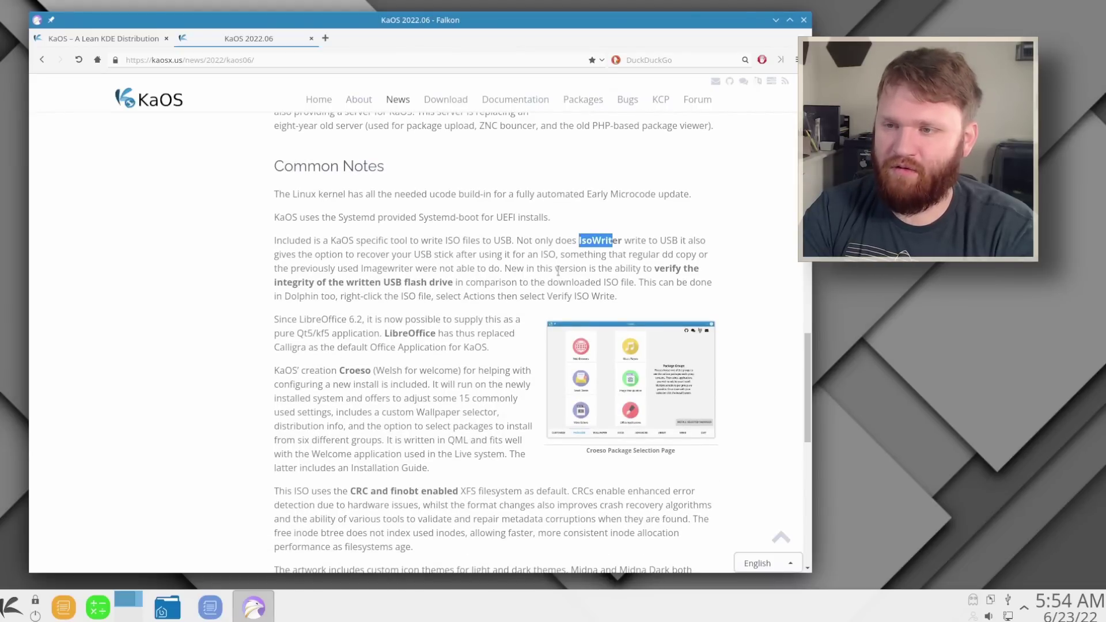
{"action": "left_click_drag", "start_coordinate": [436, 333], "coordinate": [390, 338]}
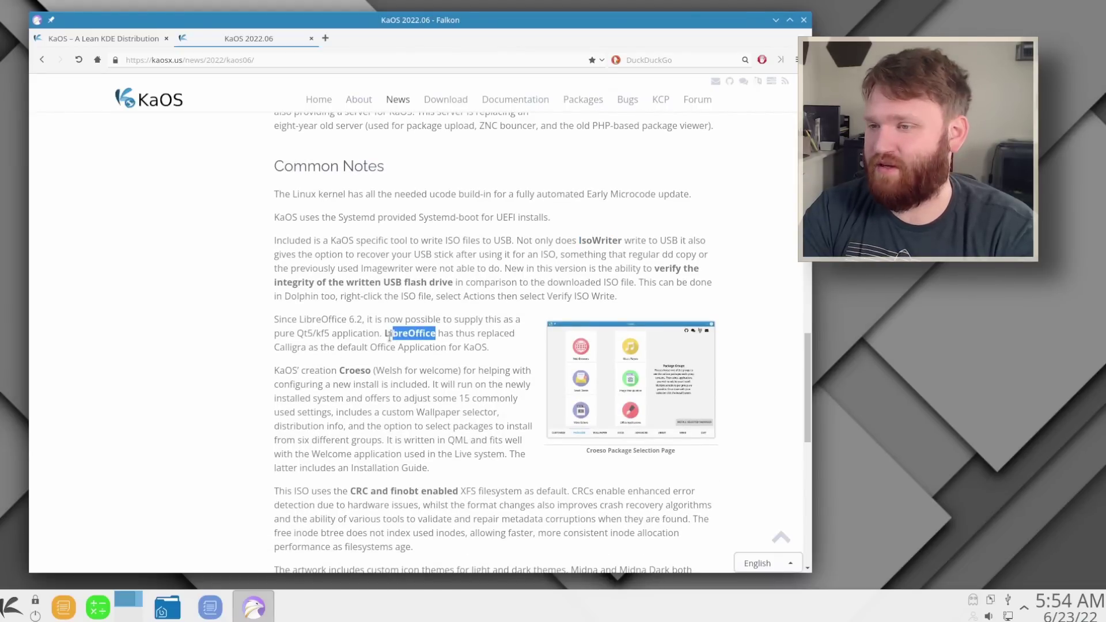
{"action": "left_click", "coordinate": [337, 366]}
- Scroll back up through the article, then close the Falkon window
{"action": "scroll", "coordinate": [449, 396], "scroll_direction": "down", "scroll_amount": 2}
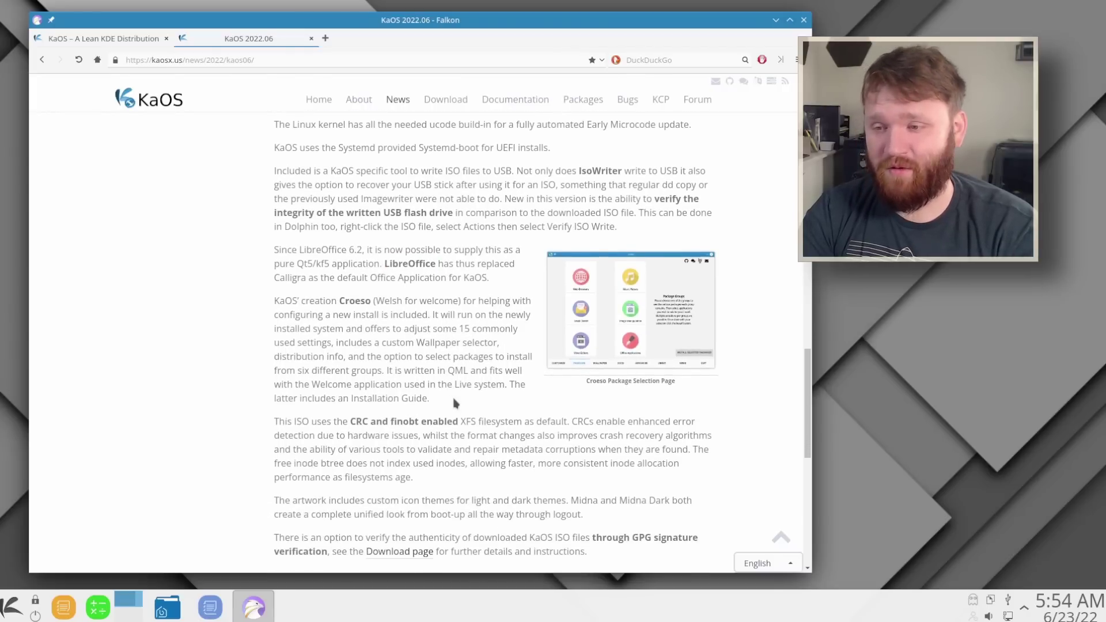
{"action": "scroll", "coordinate": [471, 434], "scroll_direction": "up", "scroll_amount": 3}
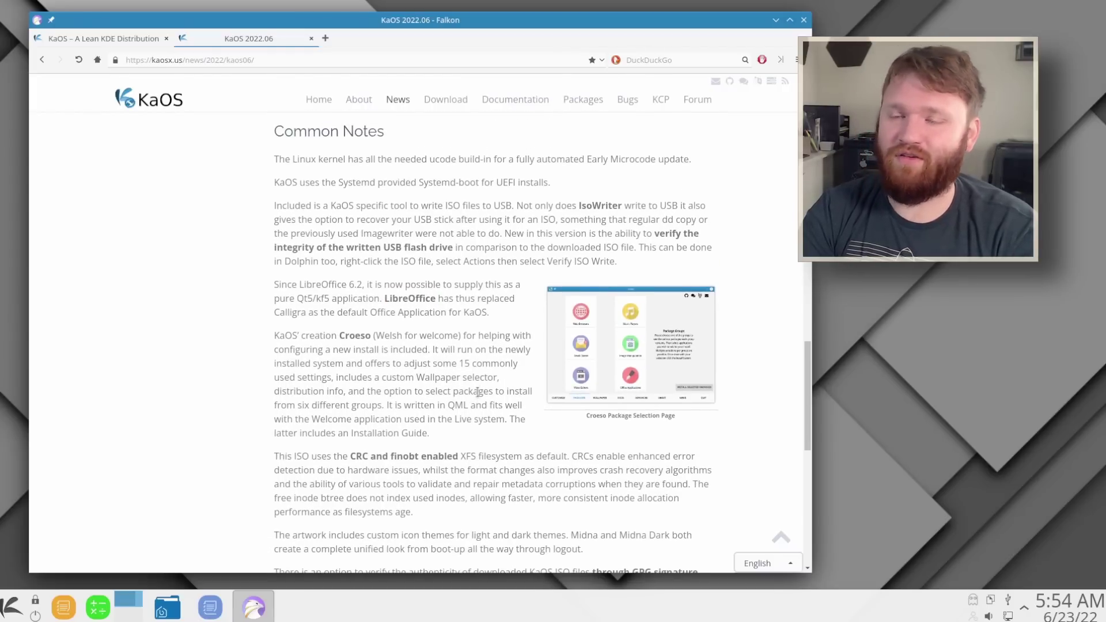
{"action": "scroll", "coordinate": [459, 300], "scroll_direction": "up", "scroll_amount": 3}
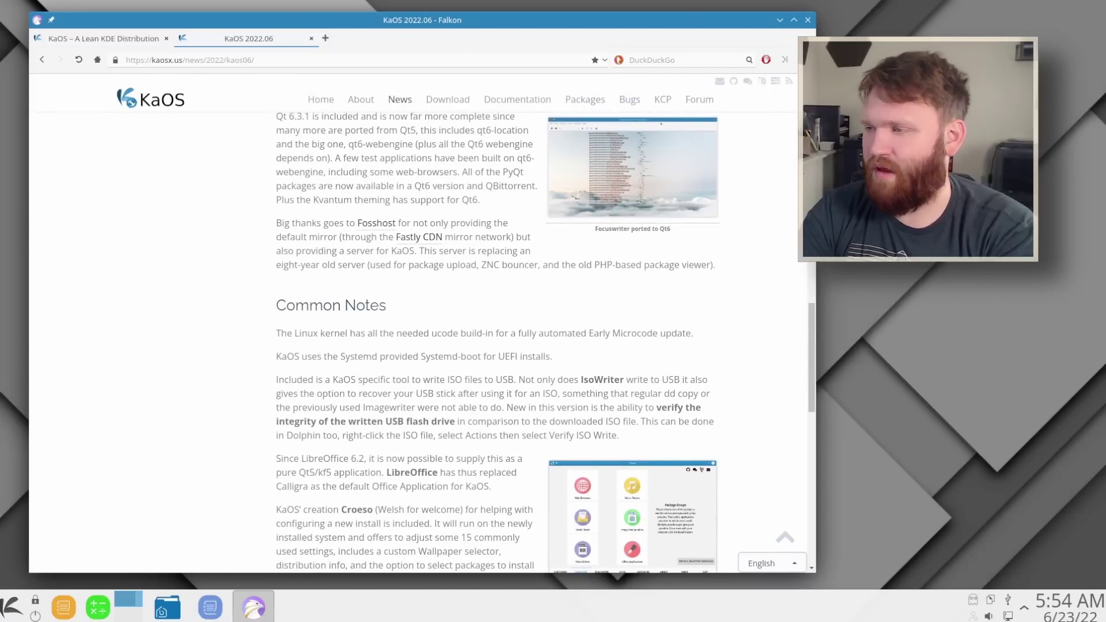
{"action": "left_click_drag", "start_coordinate": [813, 358], "coordinate": [814, 167]}
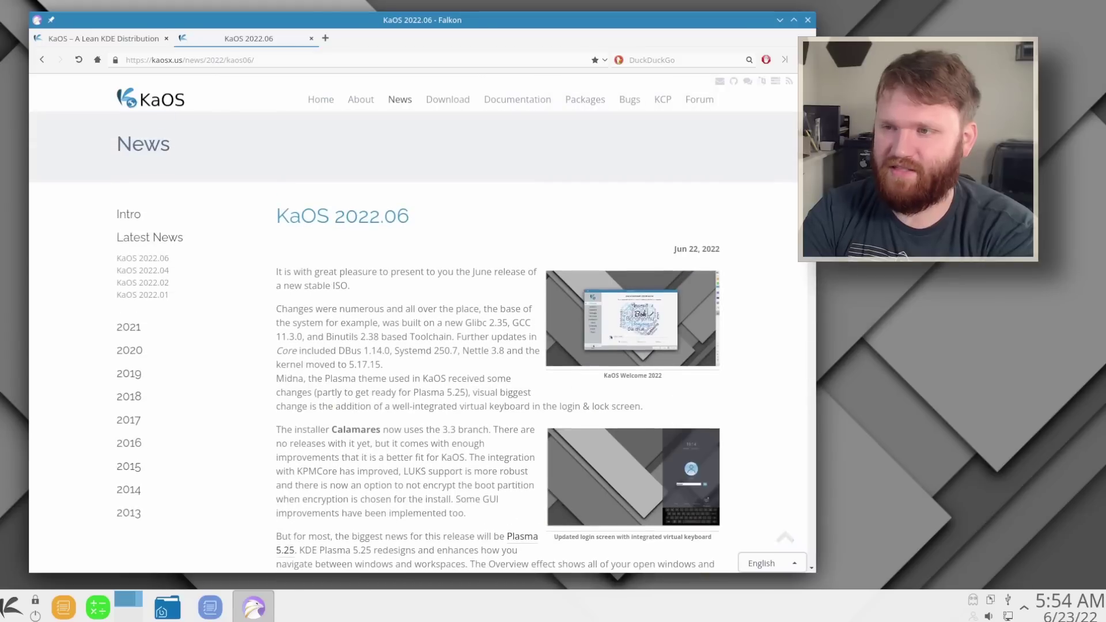
{"action": "scroll", "coordinate": [414, 346], "scroll_direction": "down", "scroll_amount": 1}
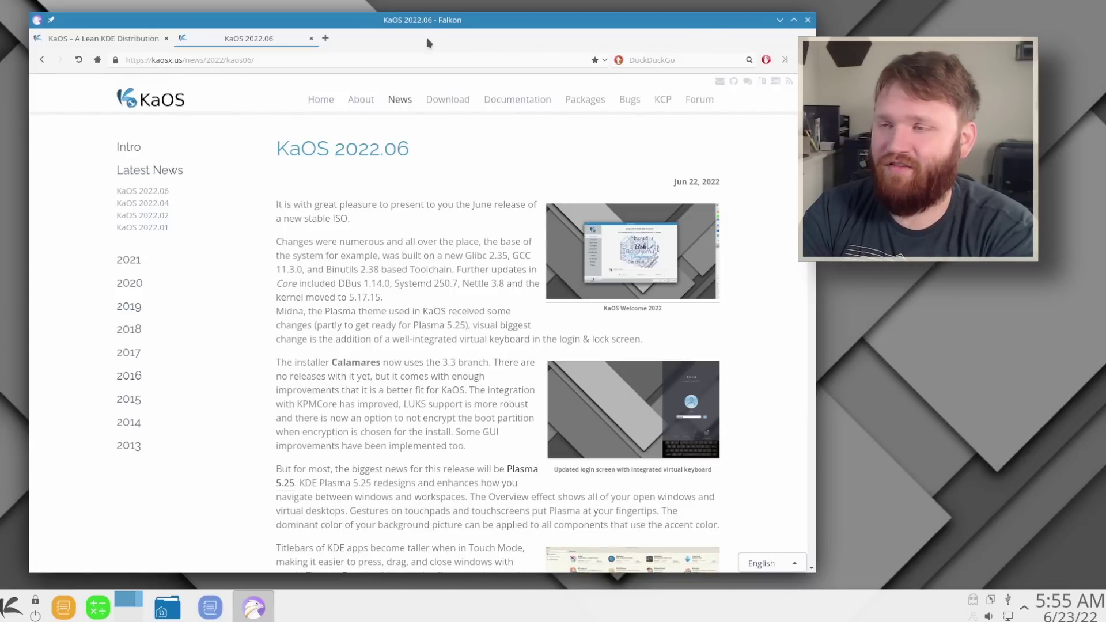
{"action": "left_click", "coordinate": [809, 21]}
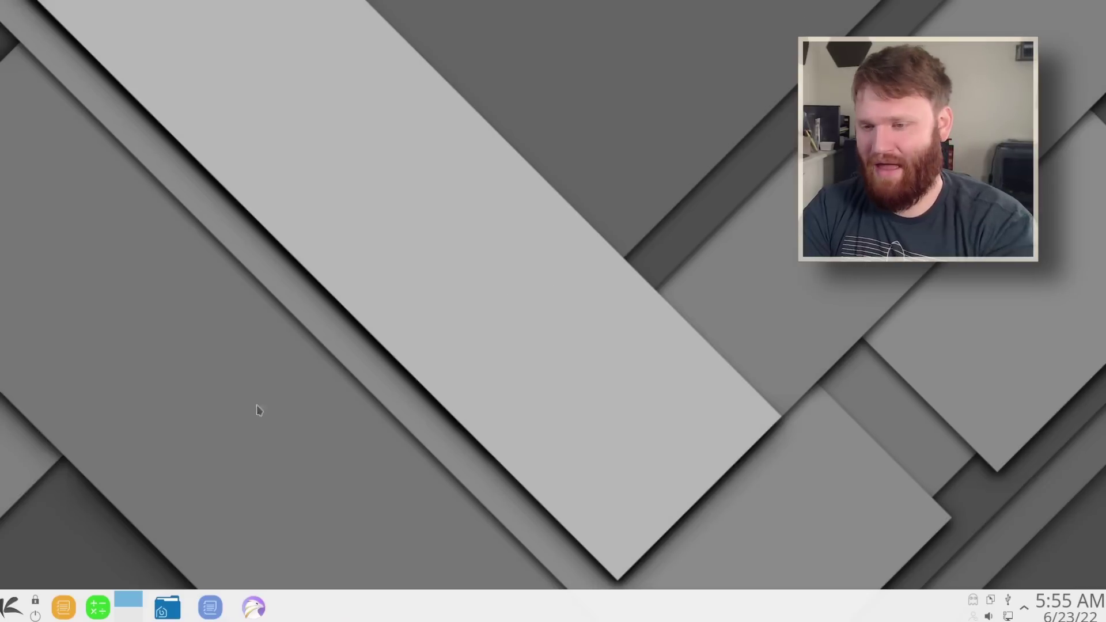
- Search the application launcher for 'Croeso' and launch the welcome app
{"action": "left_click", "coordinate": [13, 607]}
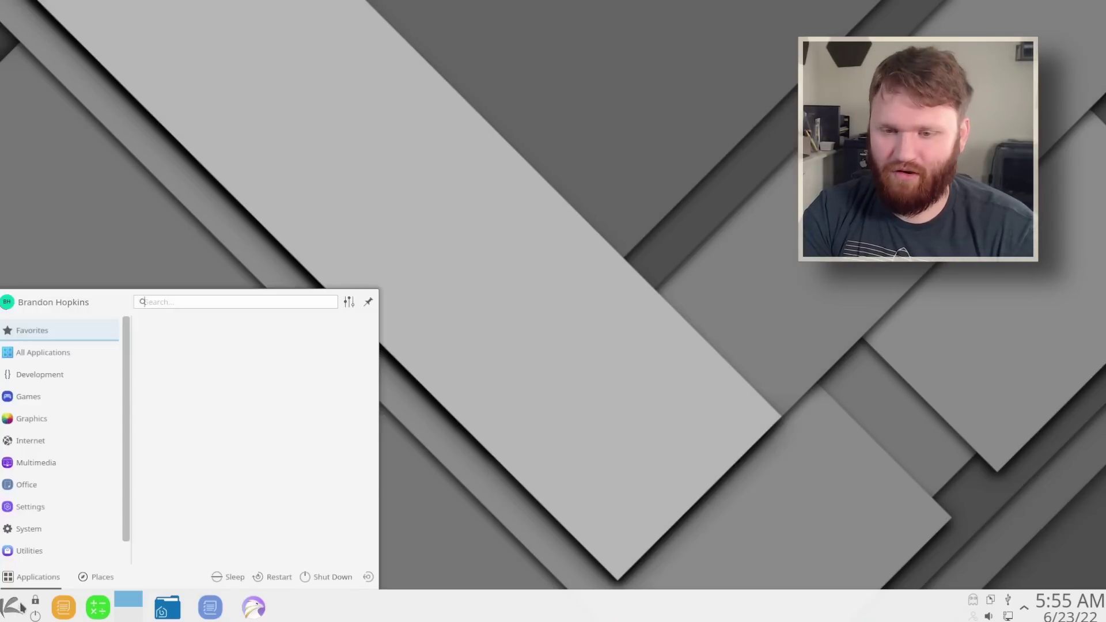
{"action": "type", "text": "Croeso"}
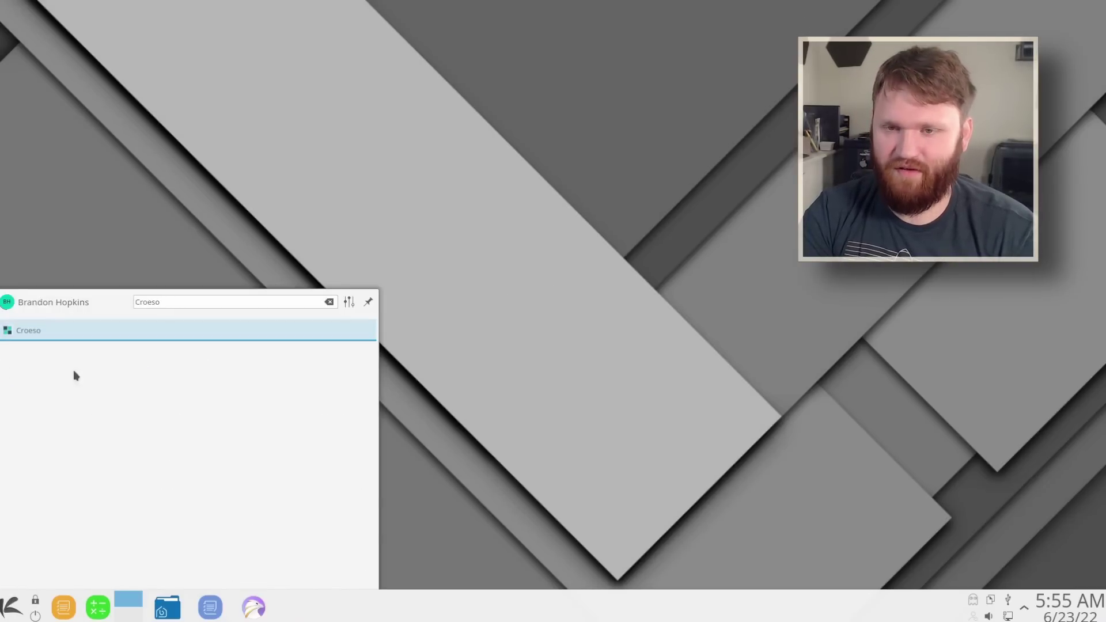
{"action": "left_click", "coordinate": [22, 333]}
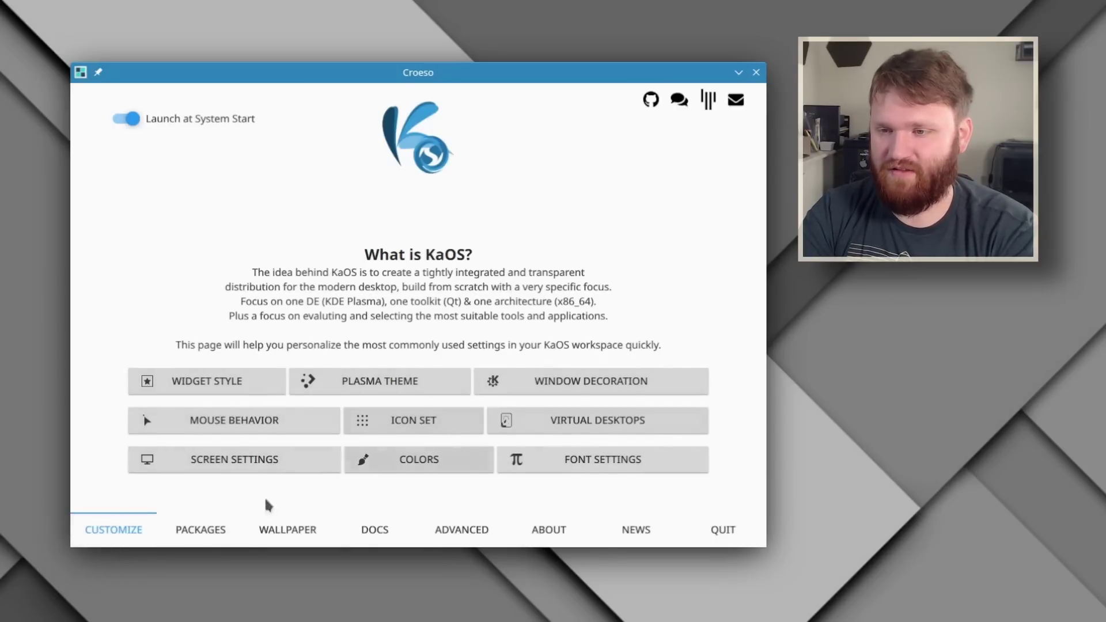
- Look through Croeso's Packages, Wallpaper, Docs, Advanced and About pages
{"action": "left_click", "coordinate": [204, 535]}
{"action": "left_click", "coordinate": [300, 537]}
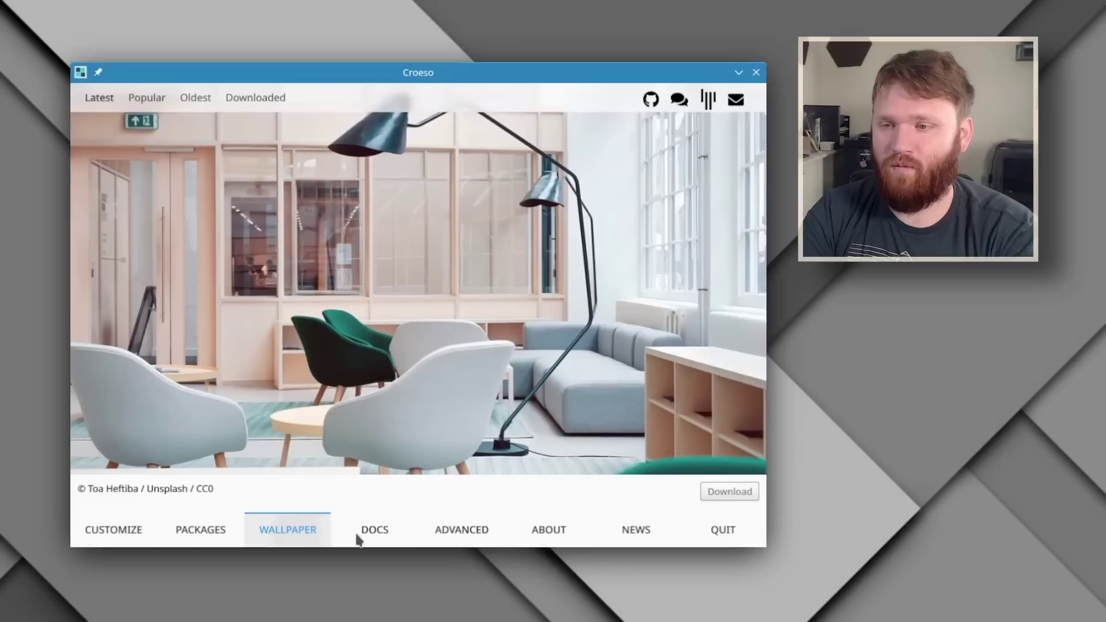
{"action": "left_click", "coordinate": [383, 537]}
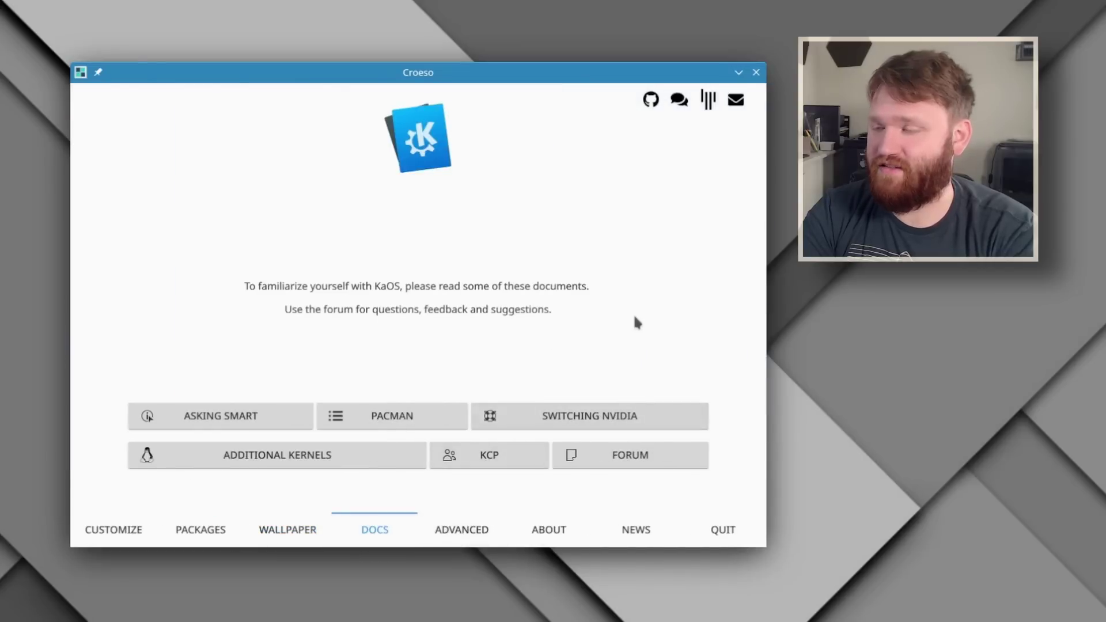
{"action": "left_click", "coordinate": [488, 526]}
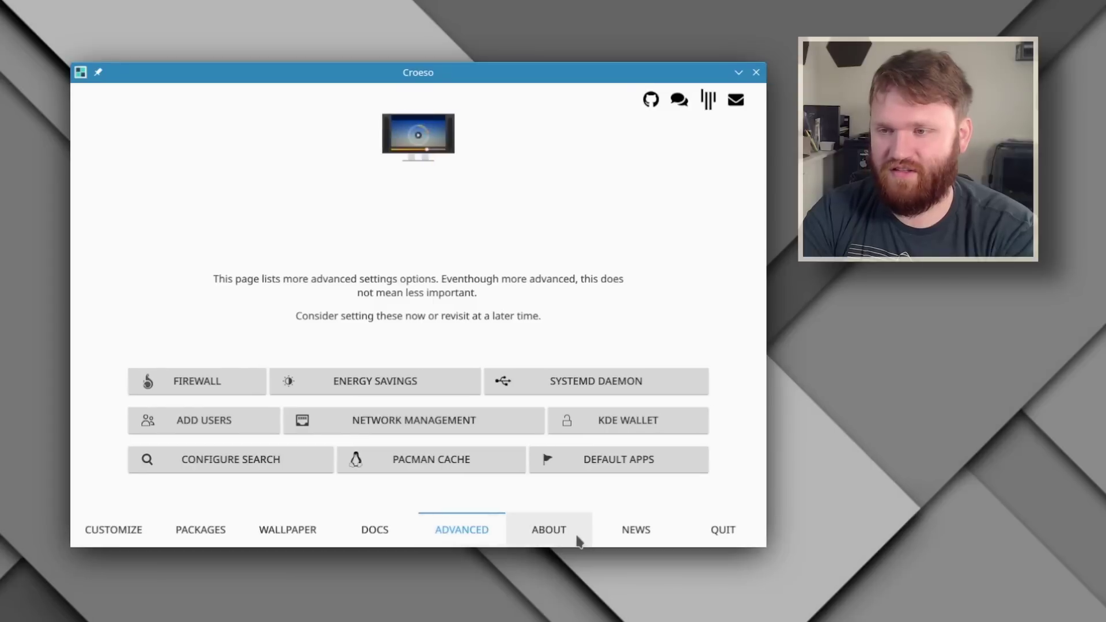
{"action": "left_click", "coordinate": [578, 541]}
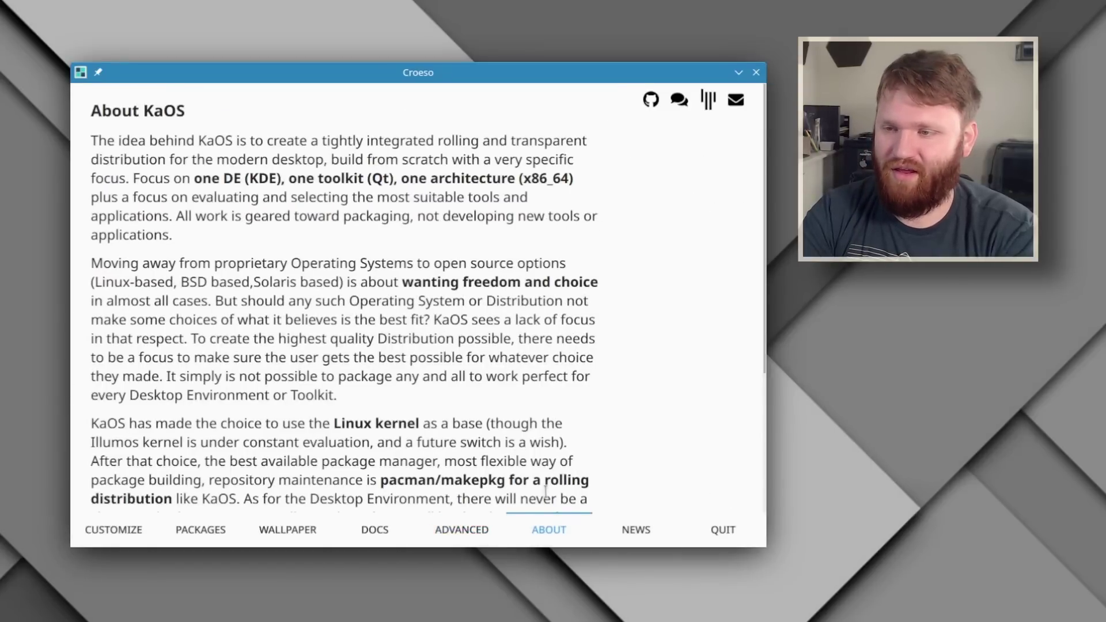
{"action": "scroll", "coordinate": [545, 491], "scroll_direction": "down", "scroll_amount": 5}
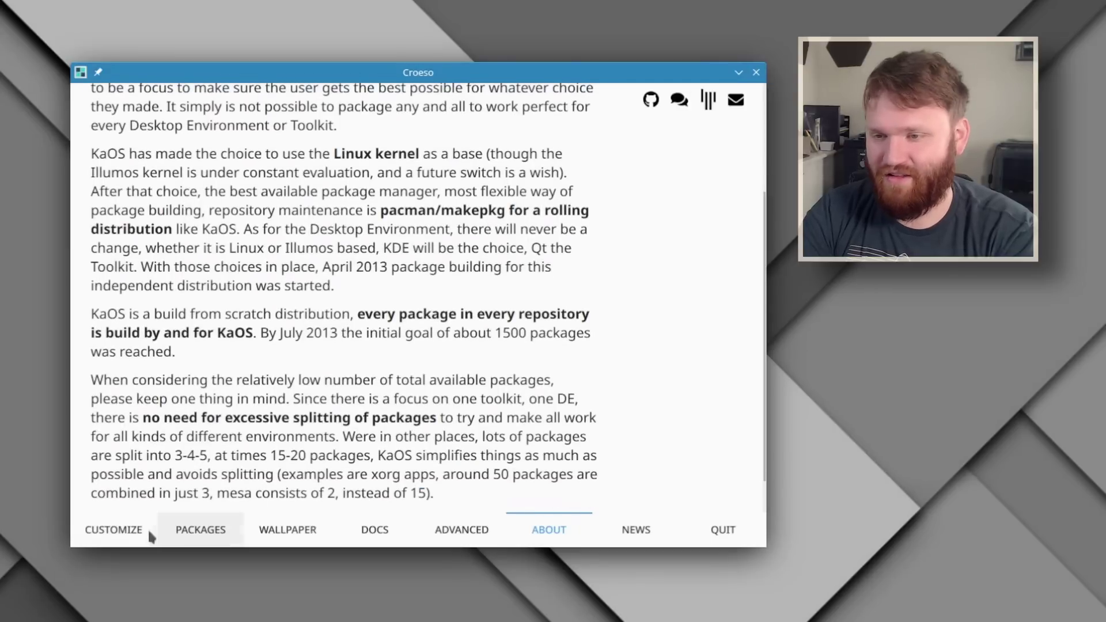
- Return to Customize, open and close Plasma Style without changes, then show Packages
{"action": "left_click", "coordinate": [125, 537]}
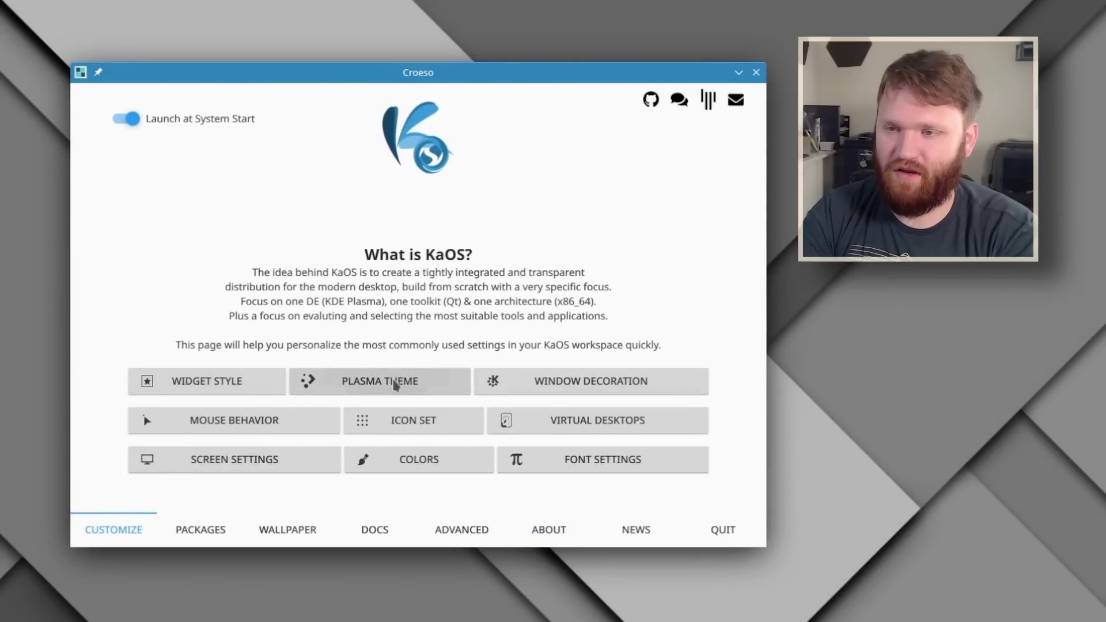
{"action": "left_click", "coordinate": [395, 385]}
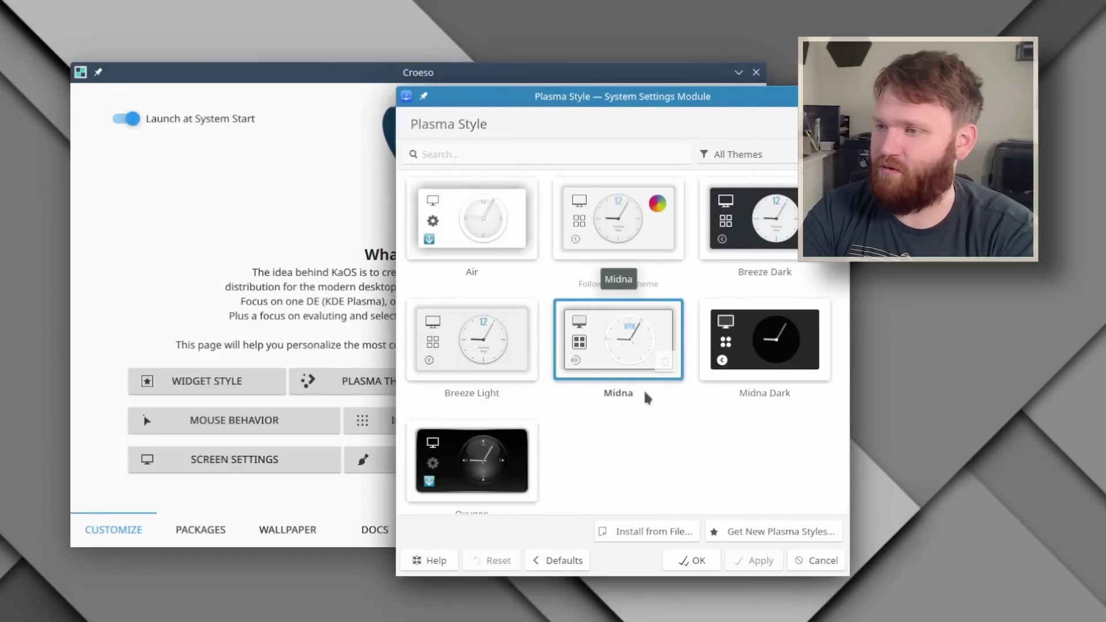
{"action": "left_click", "coordinate": [841, 96]}
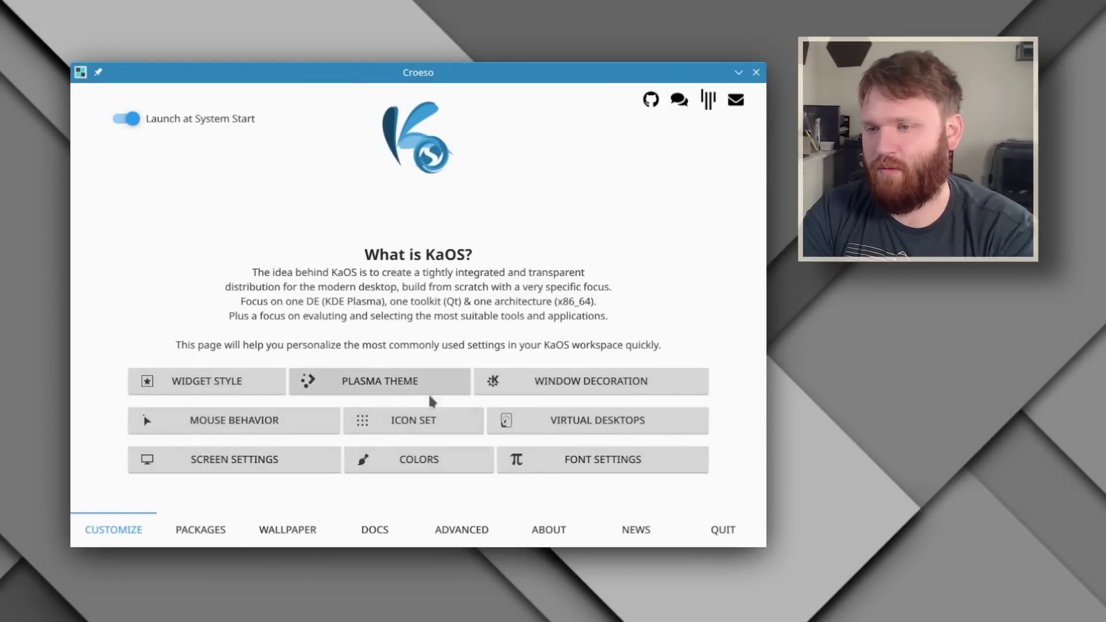
{"action": "left_click", "coordinate": [199, 531]}
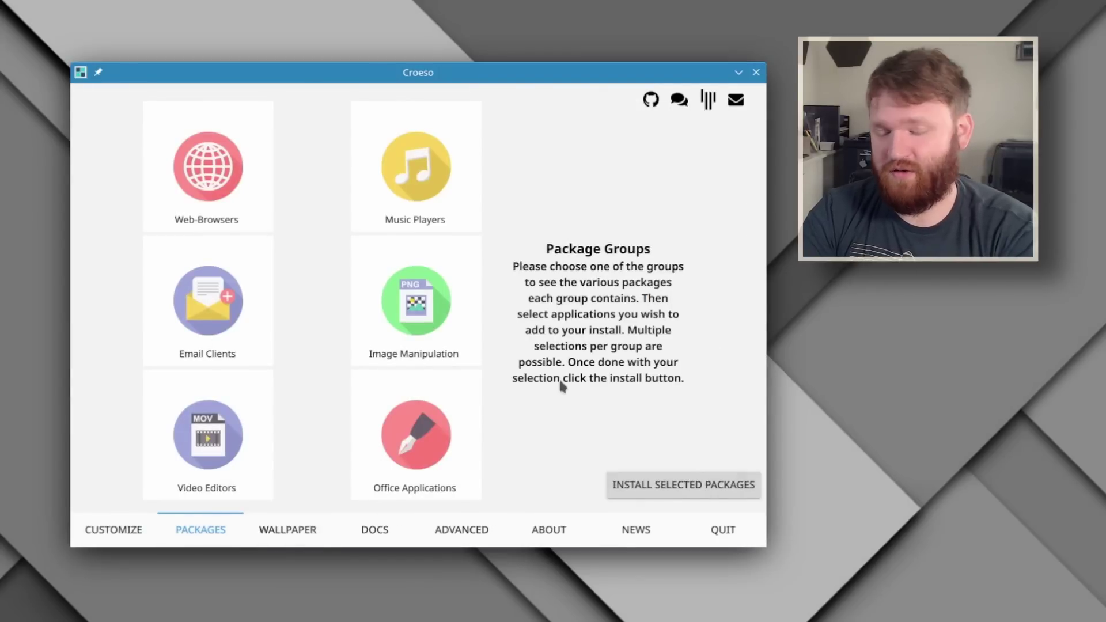
- Mark Firefox from Web Browsers and Thunderbird from Email Clients for installation
{"action": "left_click", "coordinate": [210, 194]}
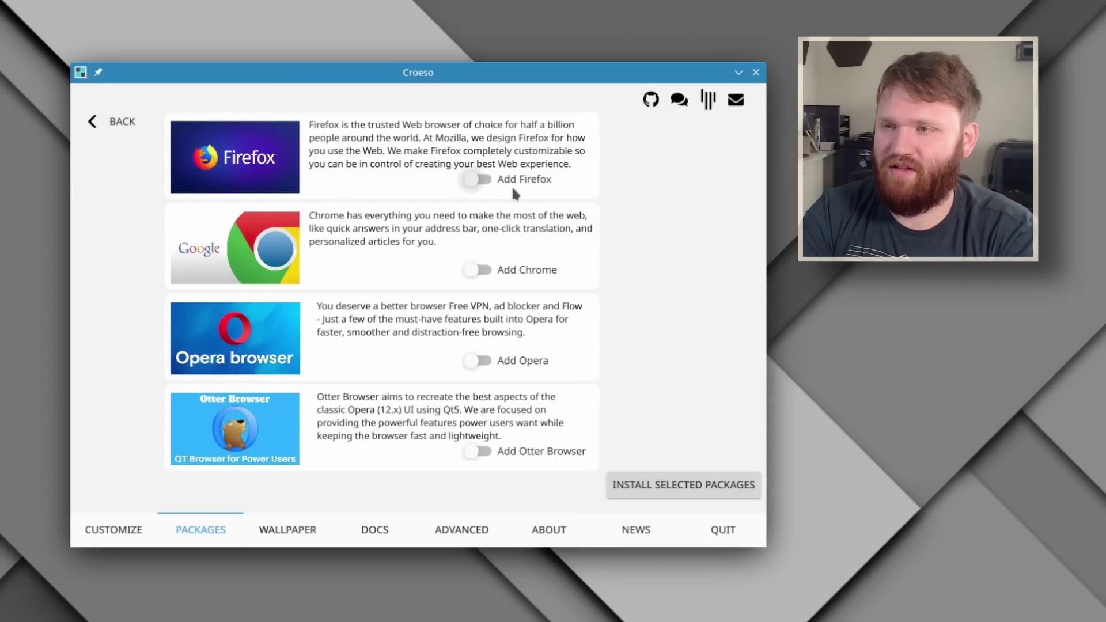
{"action": "left_click", "coordinate": [478, 180]}
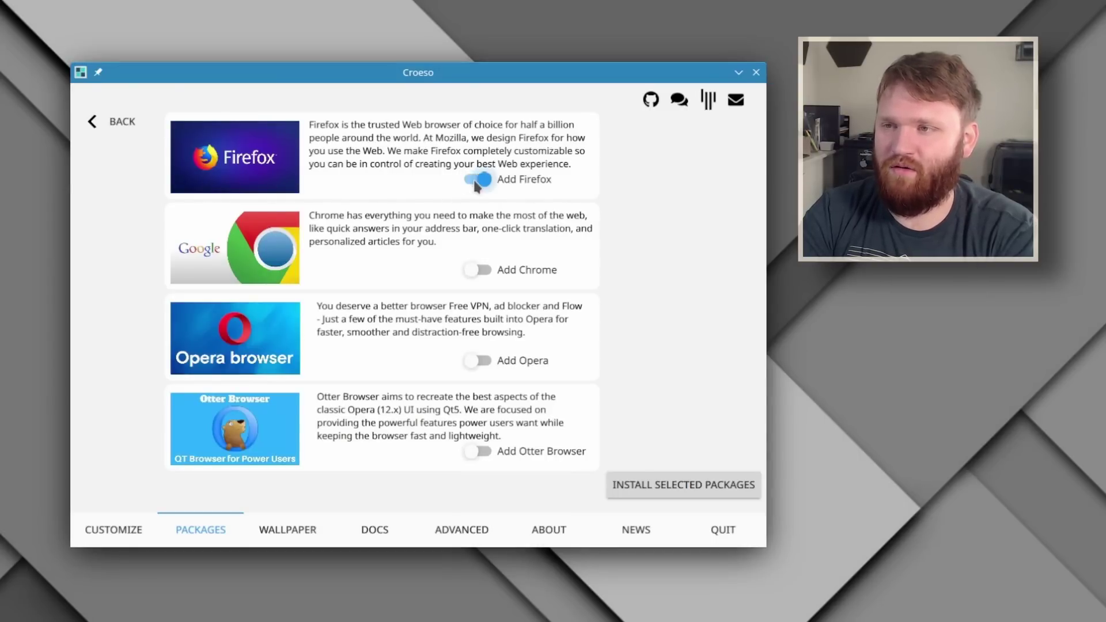
{"action": "left_click", "coordinate": [120, 135]}
{"action": "left_click", "coordinate": [228, 311]}
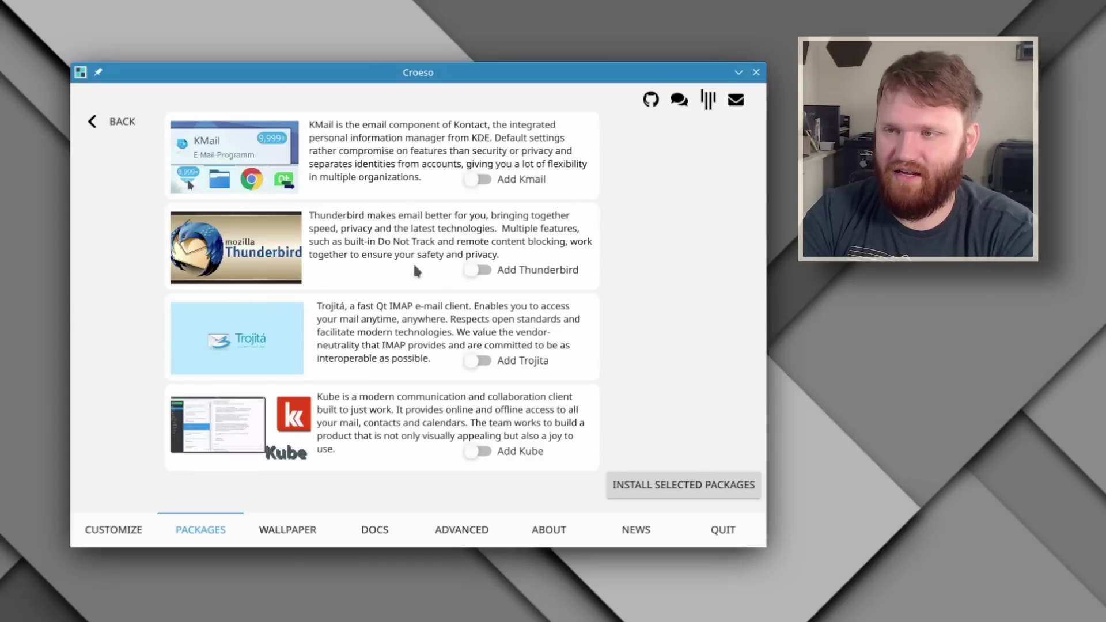
{"action": "left_click", "coordinate": [476, 270]}
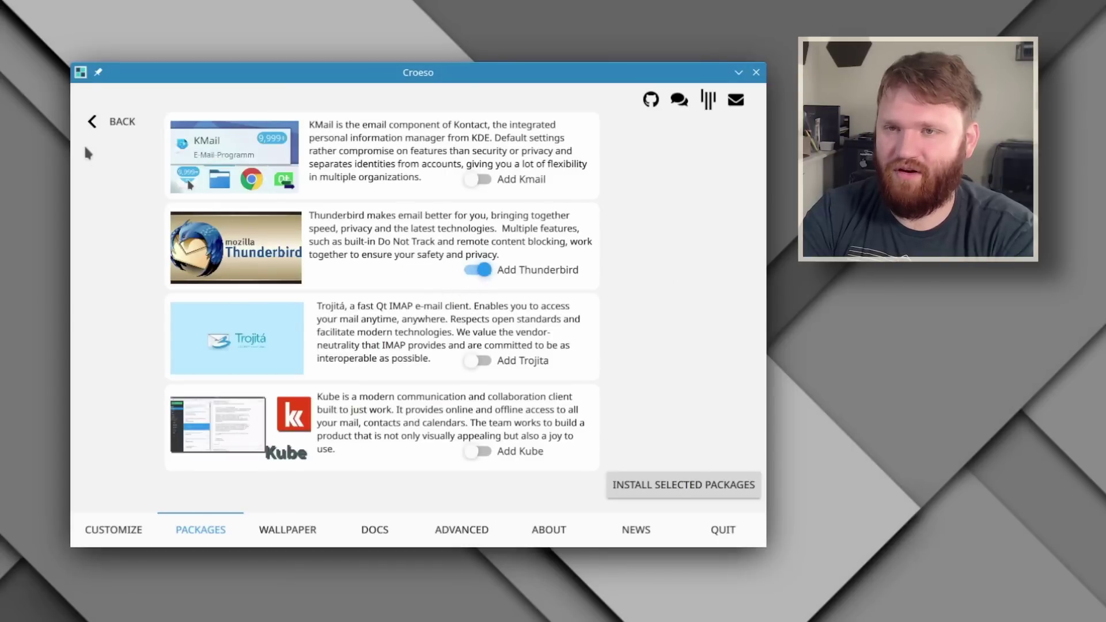
{"action": "left_click", "coordinate": [87, 128]}
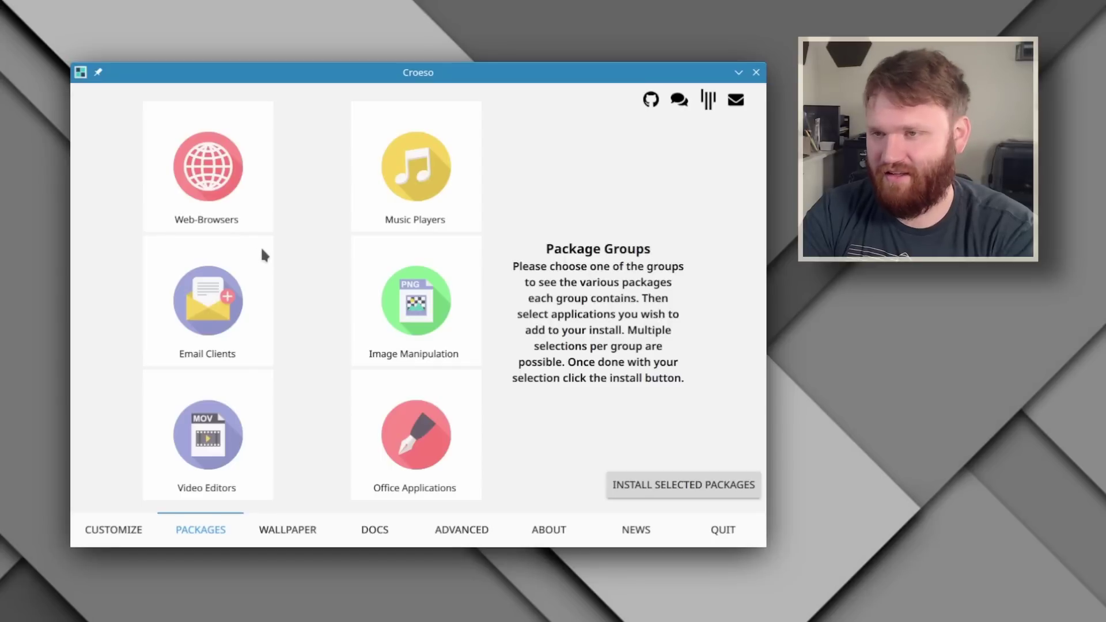
- Mark Kdenlive from Video Editors and GIMP from Image Manipulation, also browsing Music Players and Office
{"action": "left_click", "coordinate": [242, 427]}
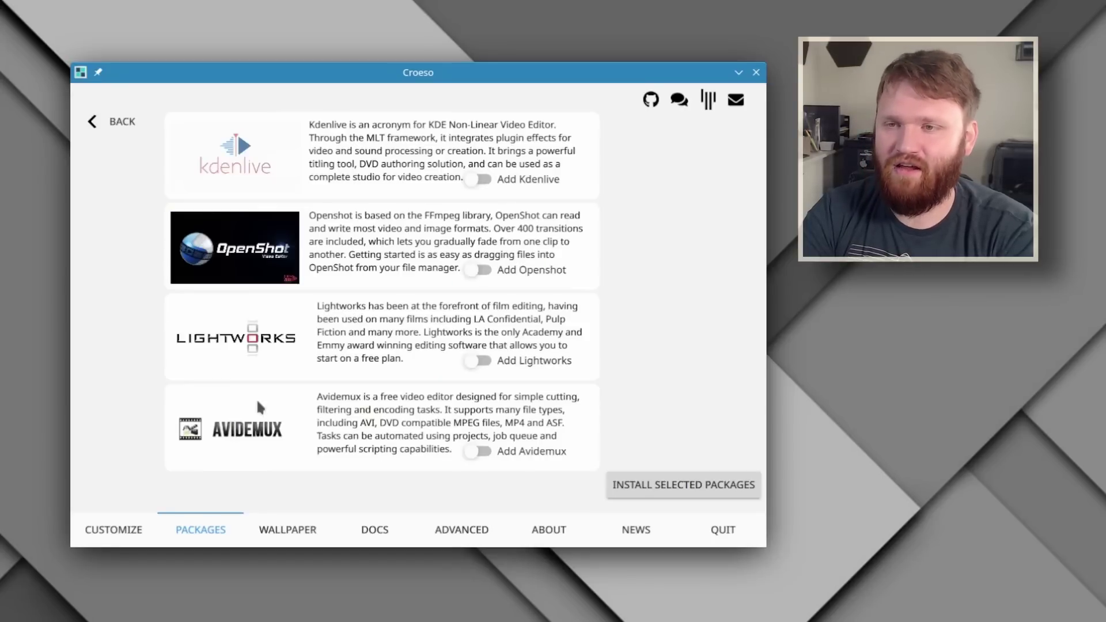
{"action": "left_click", "coordinate": [480, 180]}
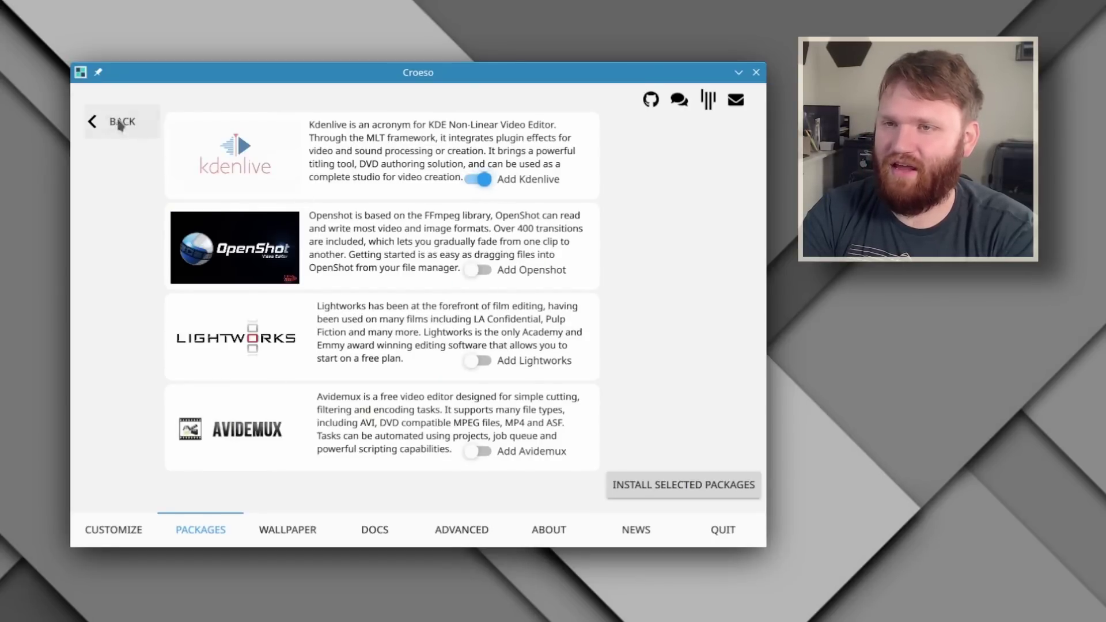
{"action": "left_click", "coordinate": [109, 122]}
{"action": "left_click", "coordinate": [443, 173]}
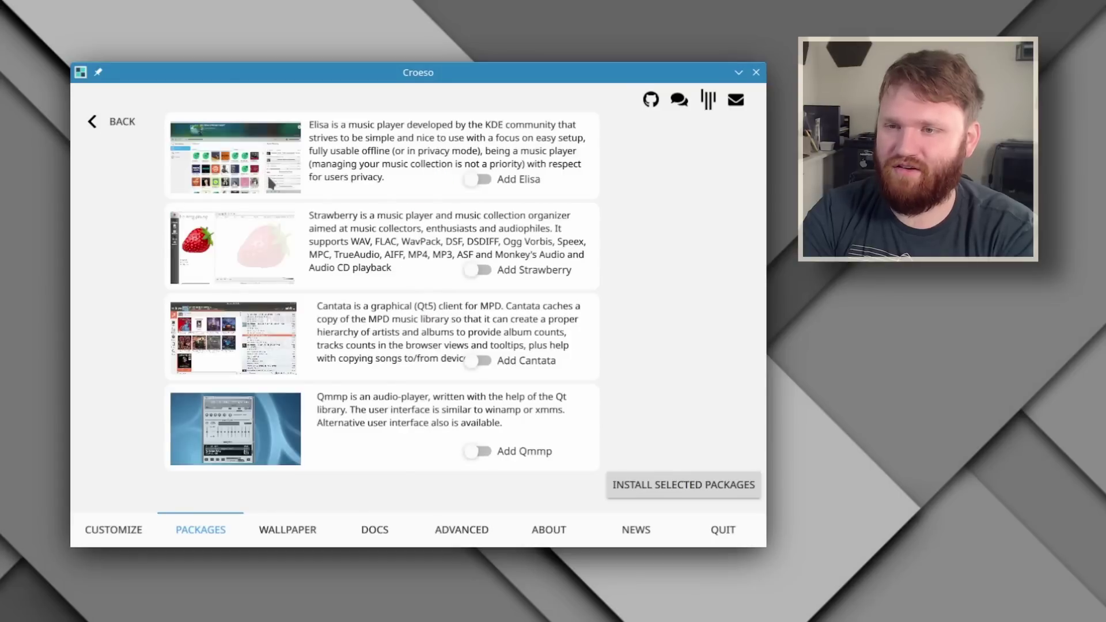
{"action": "left_click", "coordinate": [110, 121]}
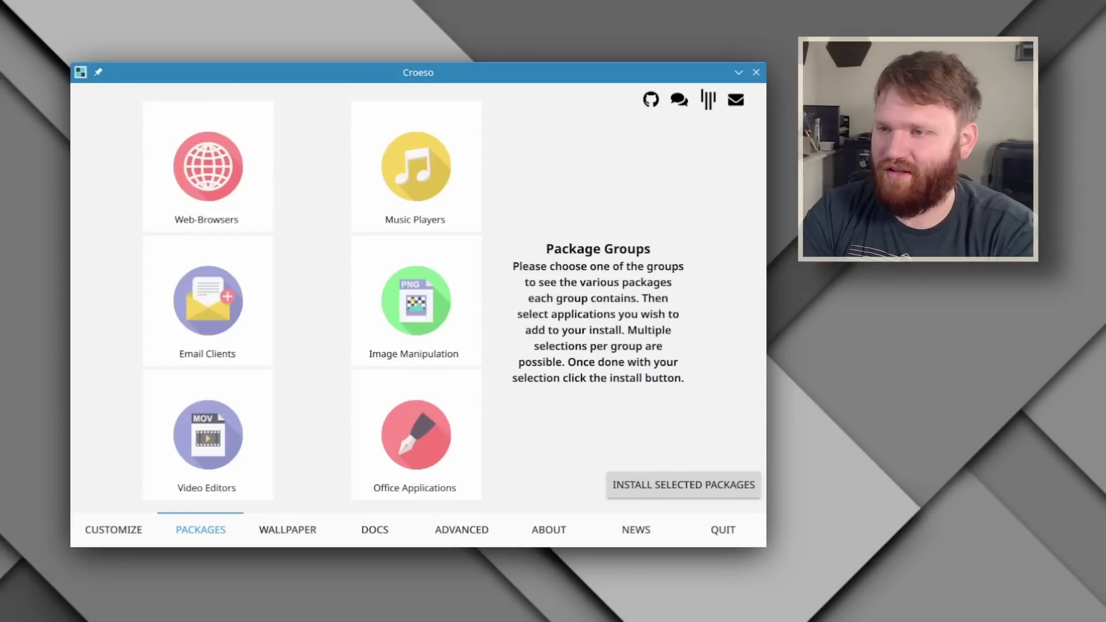
{"action": "left_click", "coordinate": [425, 324]}
{"action": "left_click", "coordinate": [478, 270]}
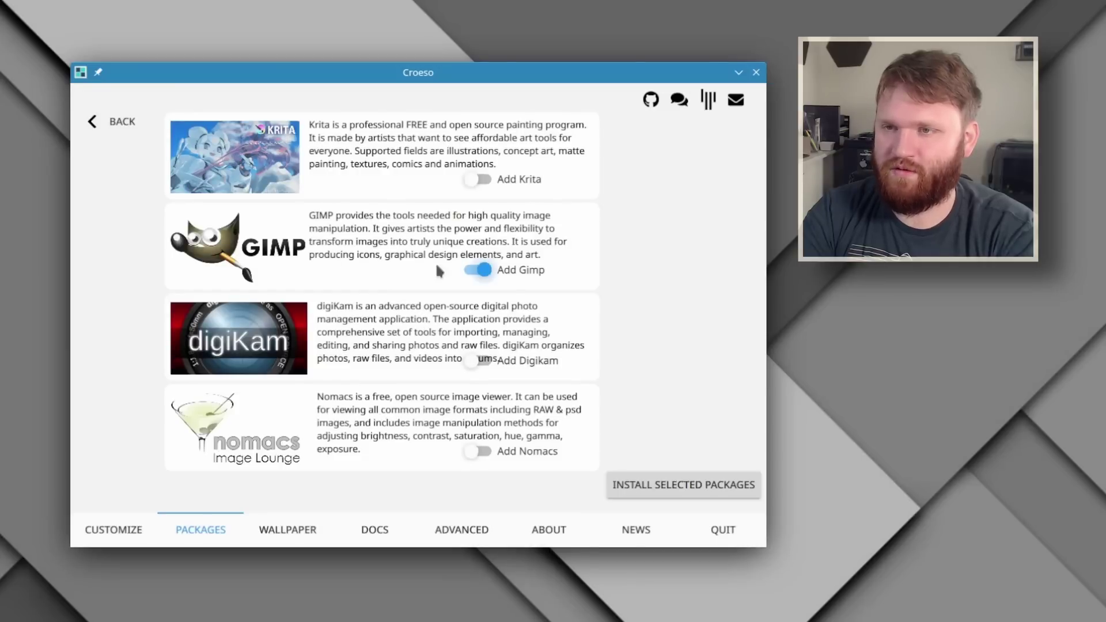
{"action": "left_click", "coordinate": [112, 121]}
{"action": "left_click", "coordinate": [442, 427]}
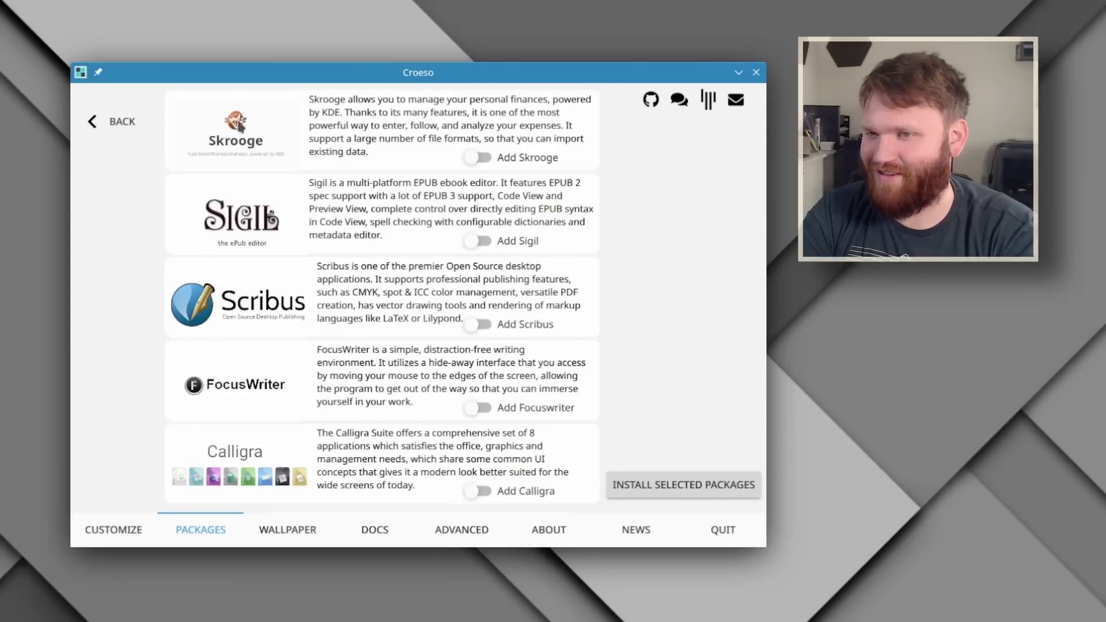
{"action": "left_click", "coordinate": [101, 133]}
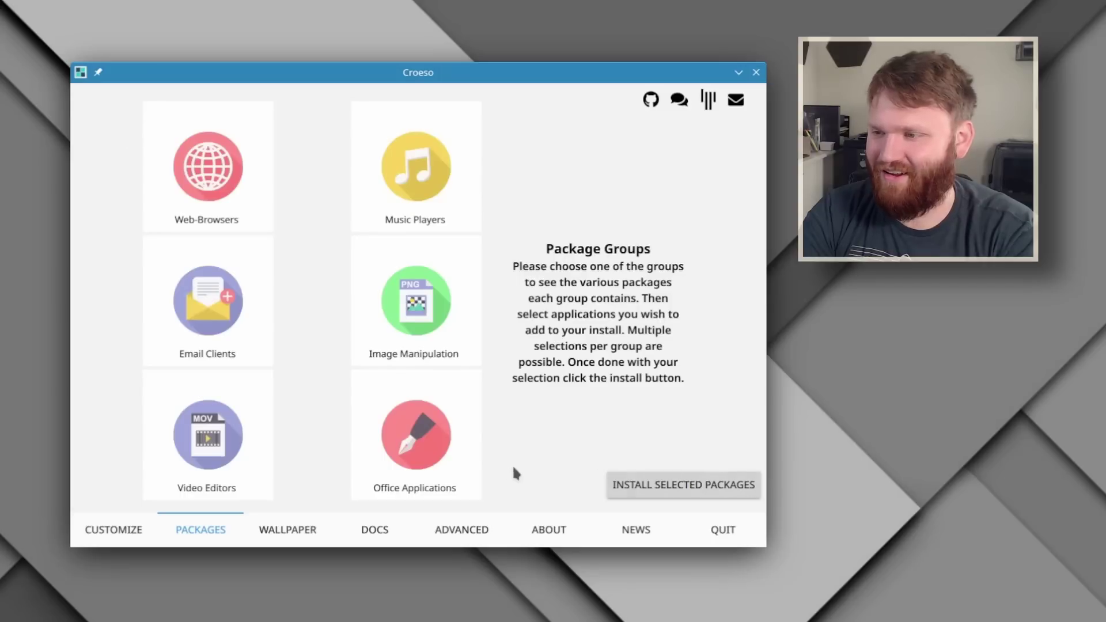
- Install the marked packages in Konsole, entering the sudo password and confirming the install
{"action": "left_click", "coordinate": [676, 489]}
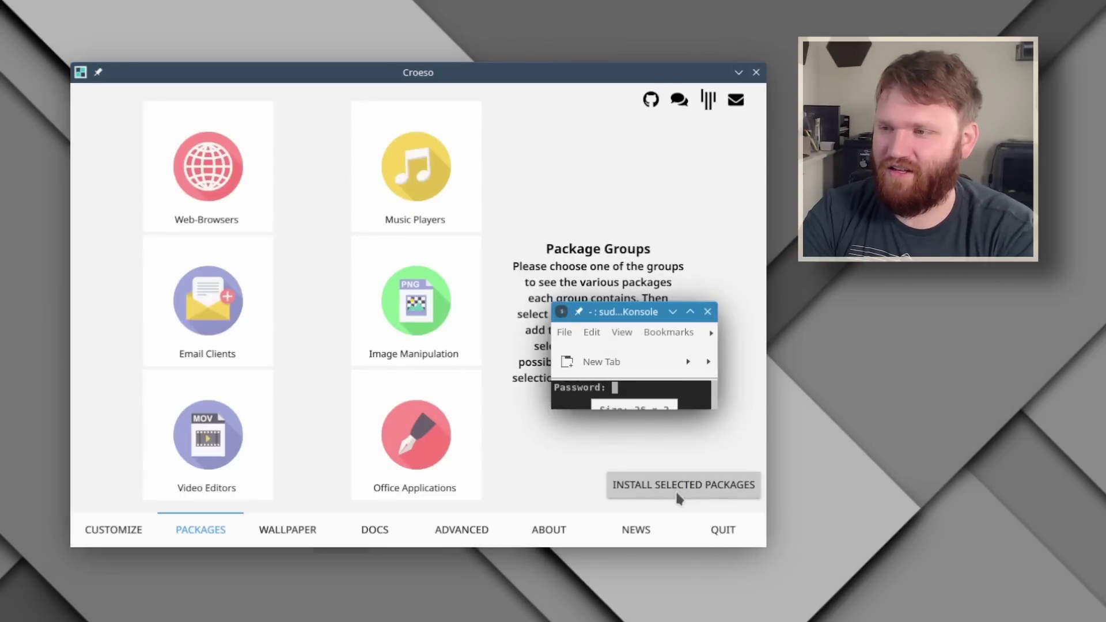
{"action": "left_click_drag", "start_coordinate": [627, 326], "coordinate": [230, 148]}
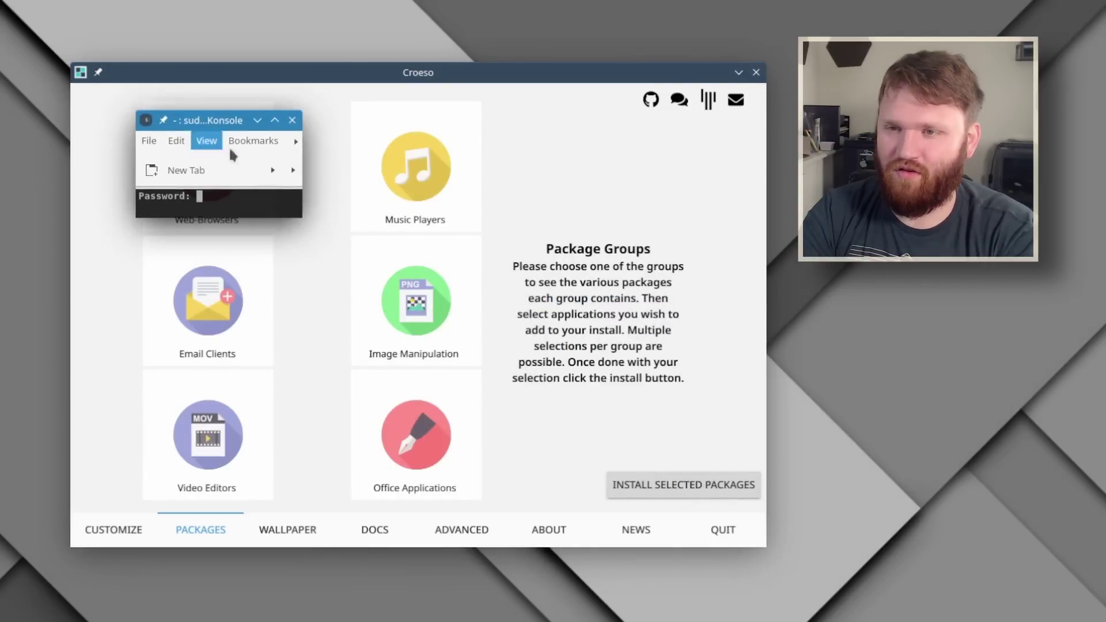
{"action": "left_click_drag", "start_coordinate": [314, 234], "coordinate": [695, 542]}
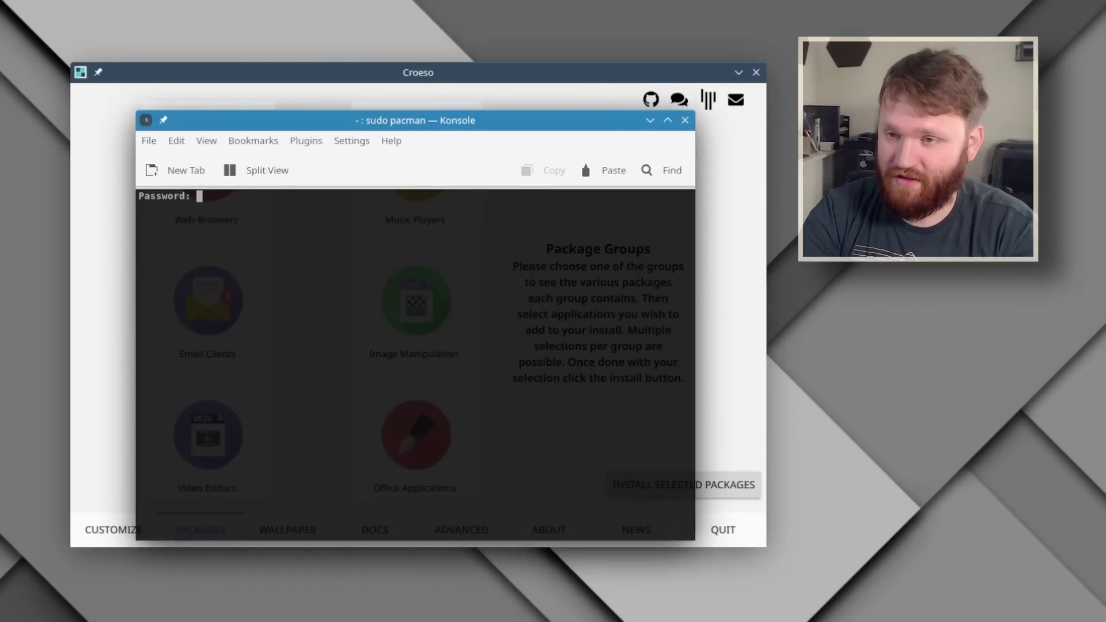
{"action": "key", "text": "Return"}
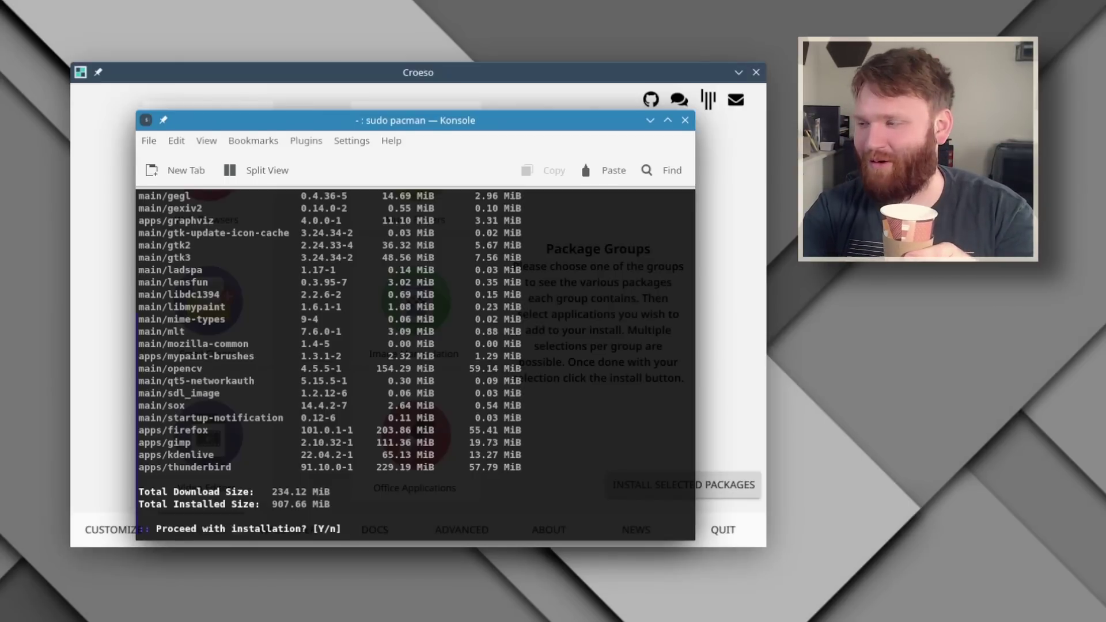
{"action": "key", "text": "Return"}
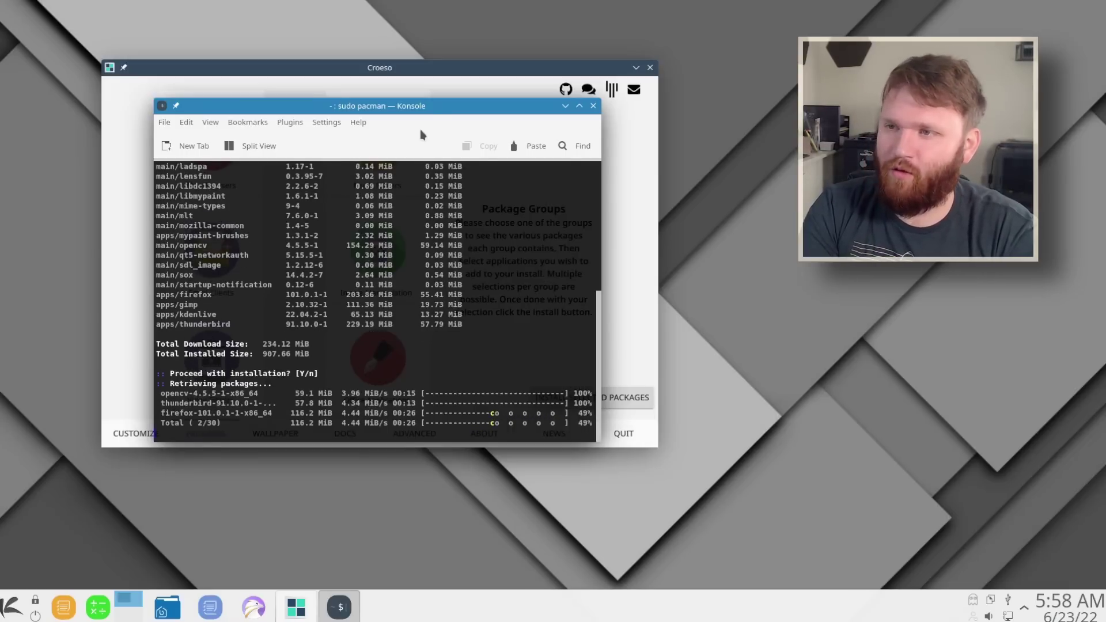
- Interrupt the lingering process, run 'sudo pacman -Syu', then close the terminal
{"action": "left_click_drag", "start_coordinate": [433, 106], "coordinate": [351, 128]}
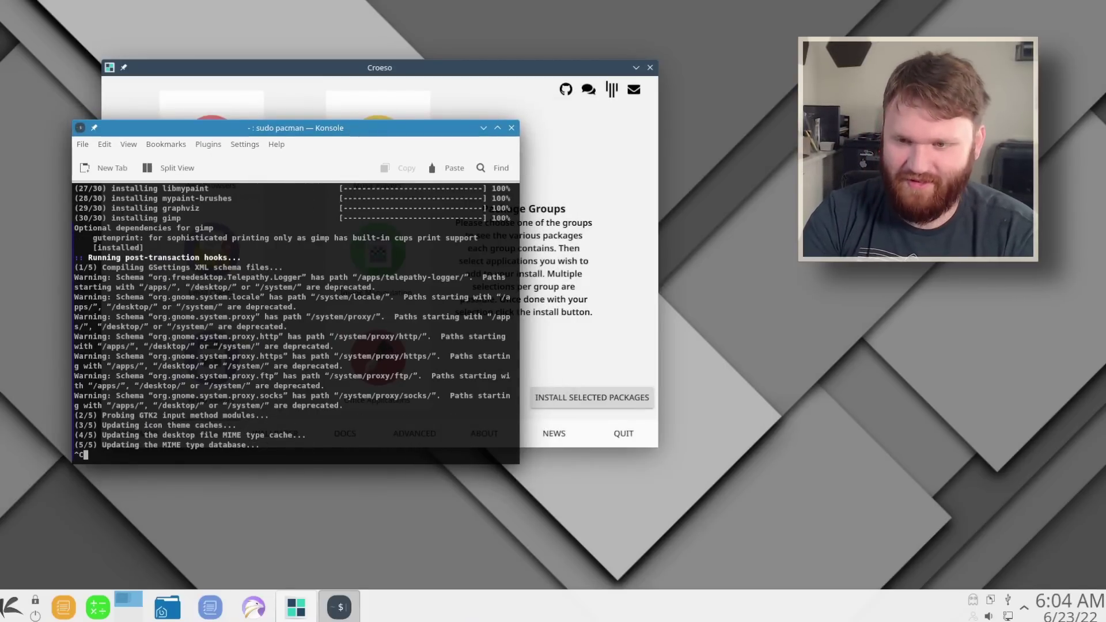
{"action": "key", "text": "Return"}
{"action": "key", "text": "ctrl+c"}
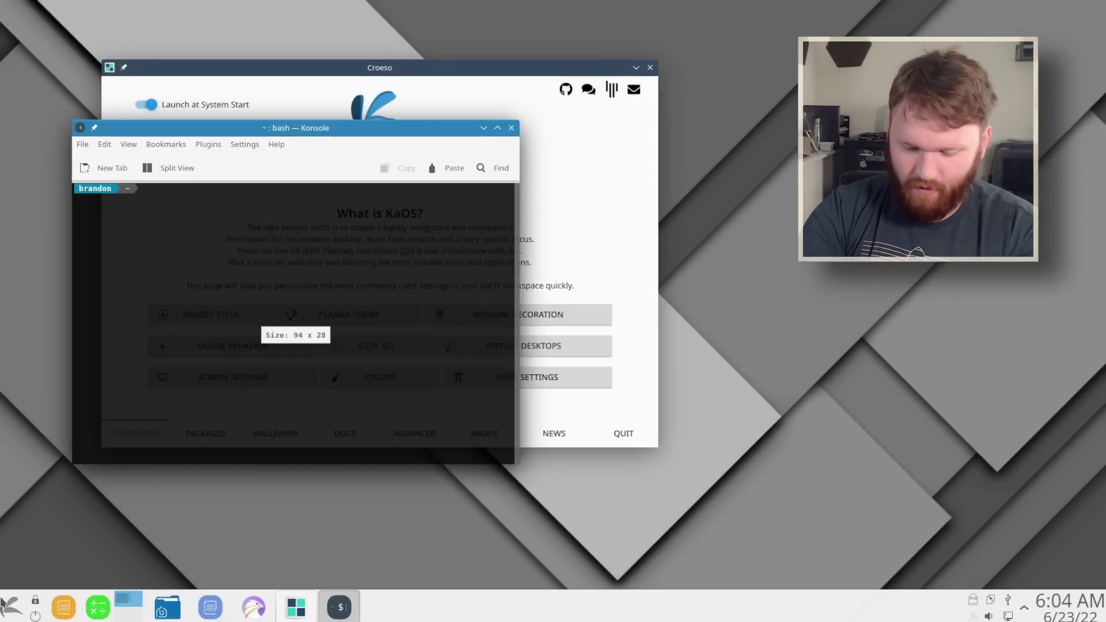
{"action": "type", "text": "sudo pac"}
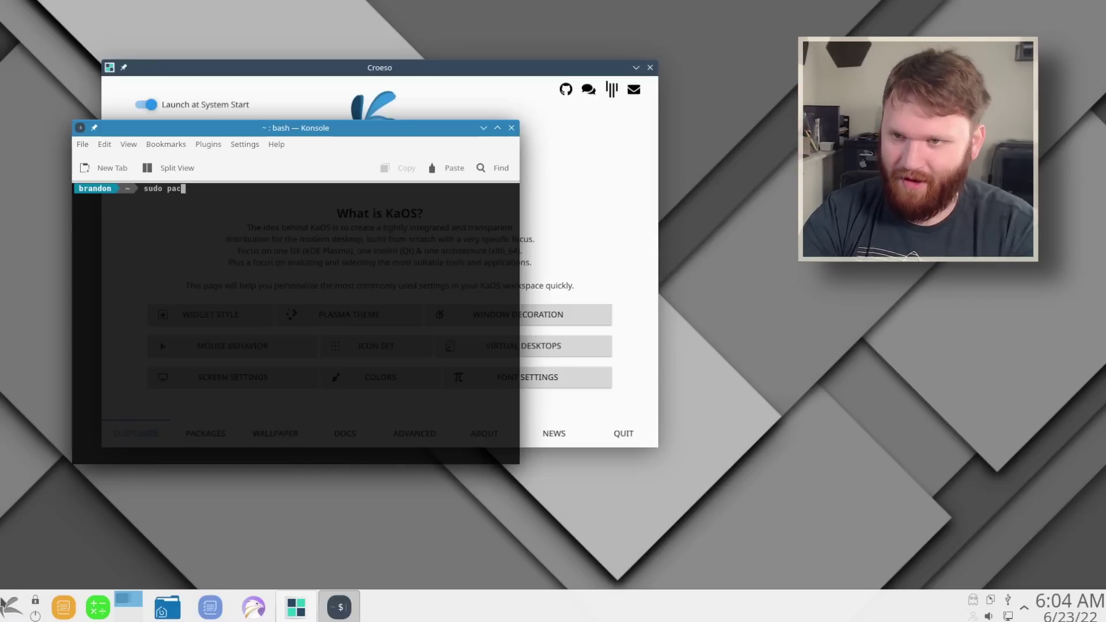
{"action": "type", "text": "man -Syu"}
{"action": "key", "text": "Return"}
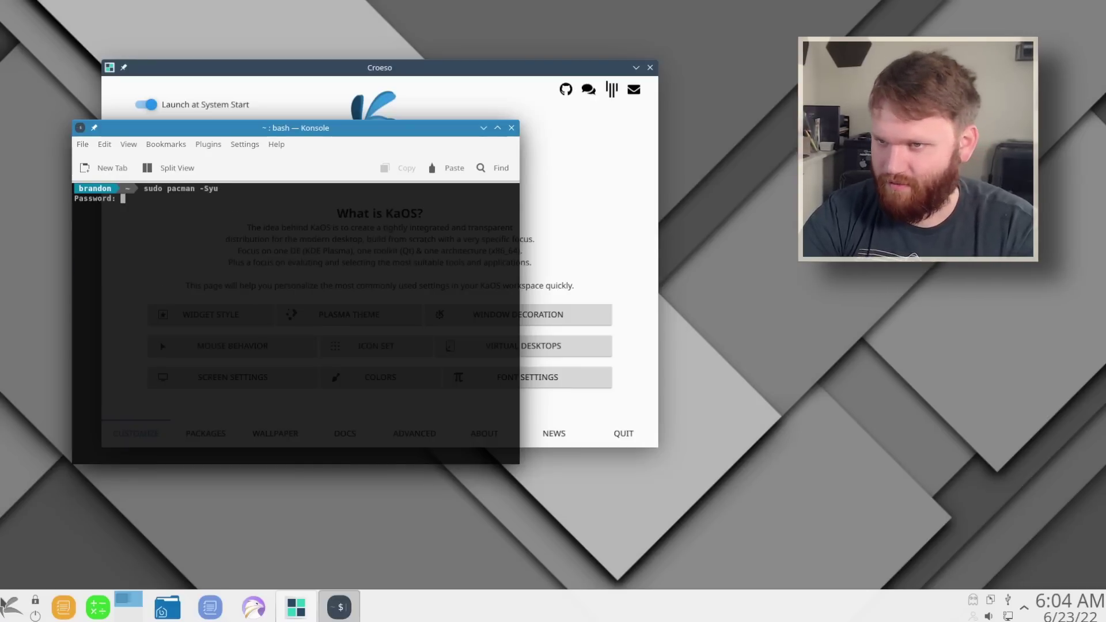
{"action": "key", "text": "Return"}
{"action": "left_click", "coordinate": [511, 127]}
- Browse the wallpaper gallery's popular, downloaded, oldest and latest views, and download a wallpaper
{"action": "left_click", "coordinate": [285, 435]}
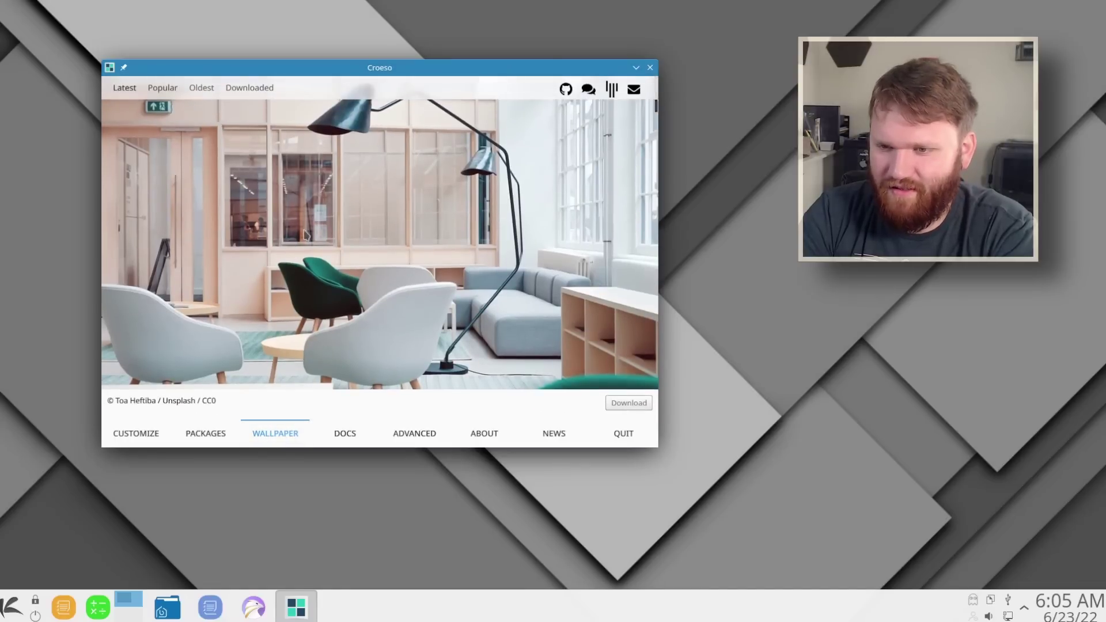
{"action": "left_click", "coordinate": [175, 88]}
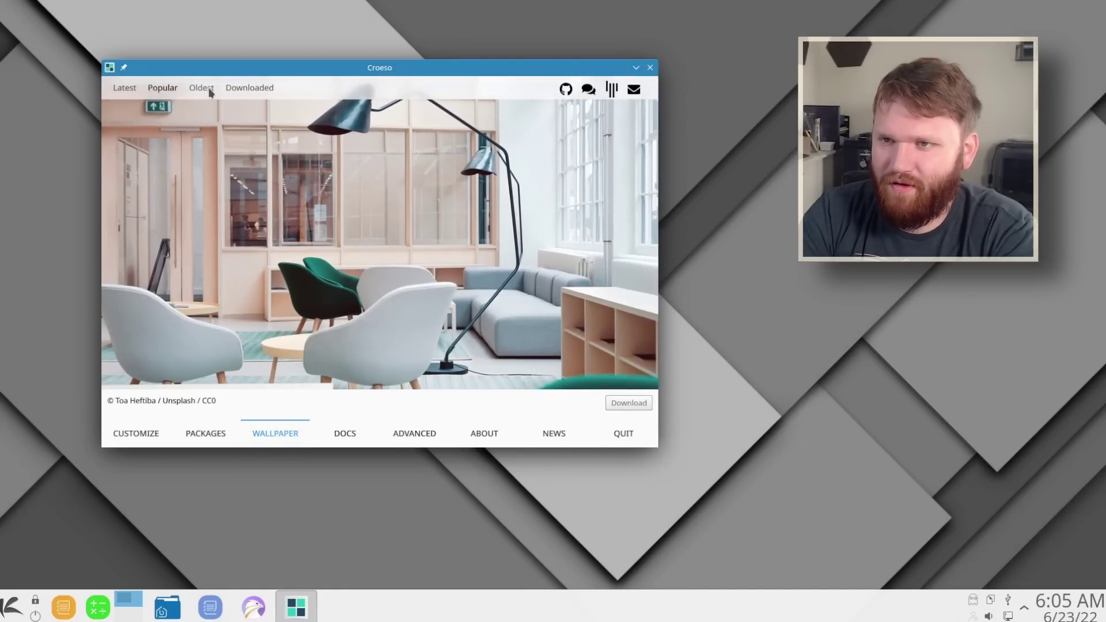
{"action": "left_click", "coordinate": [252, 89]}
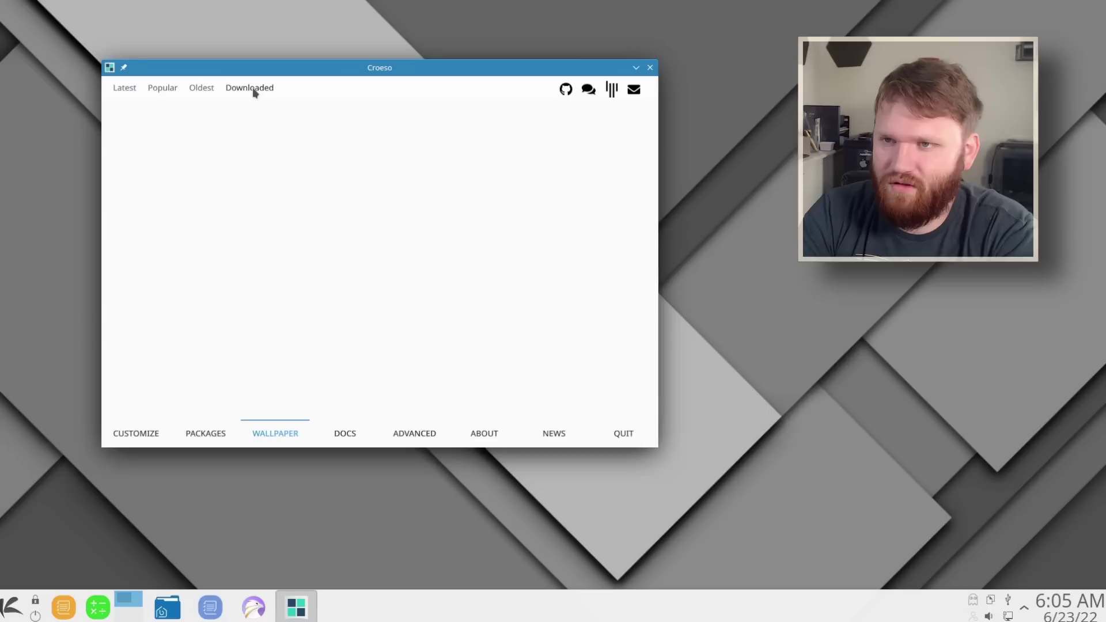
{"action": "left_click", "coordinate": [207, 90]}
{"action": "left_click", "coordinate": [125, 88]}
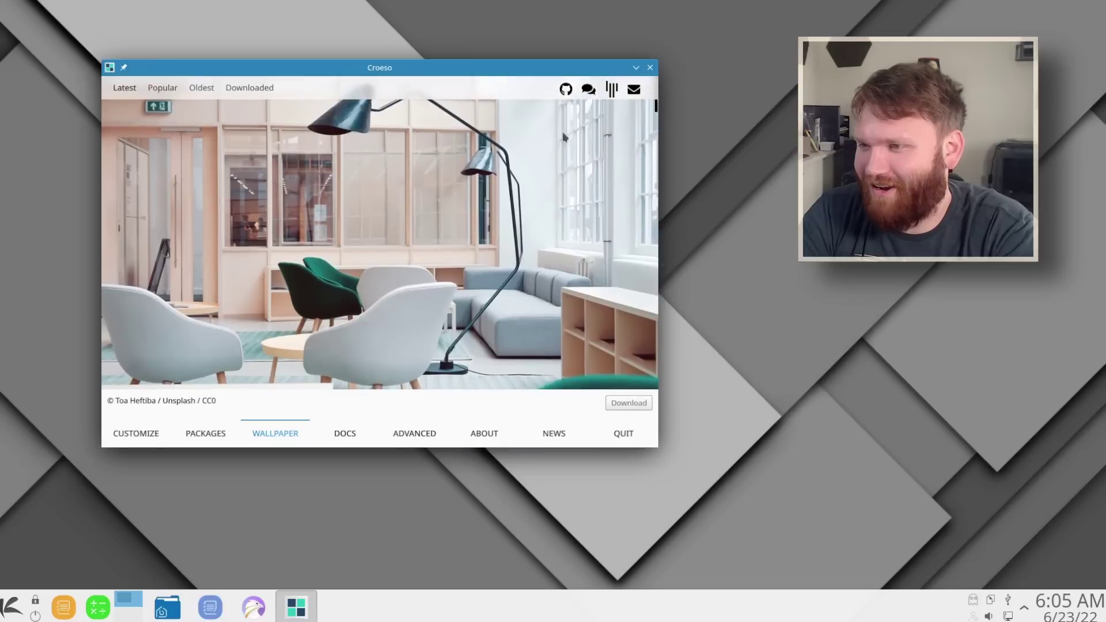
{"action": "left_click", "coordinate": [332, 240]}
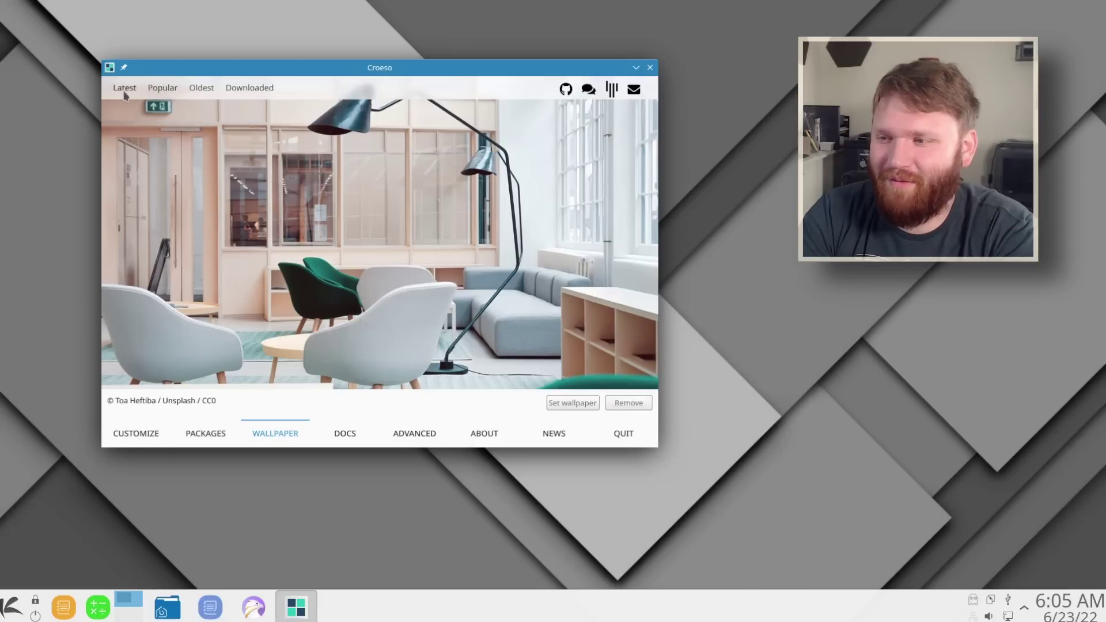
{"action": "left_click", "coordinate": [170, 89]}
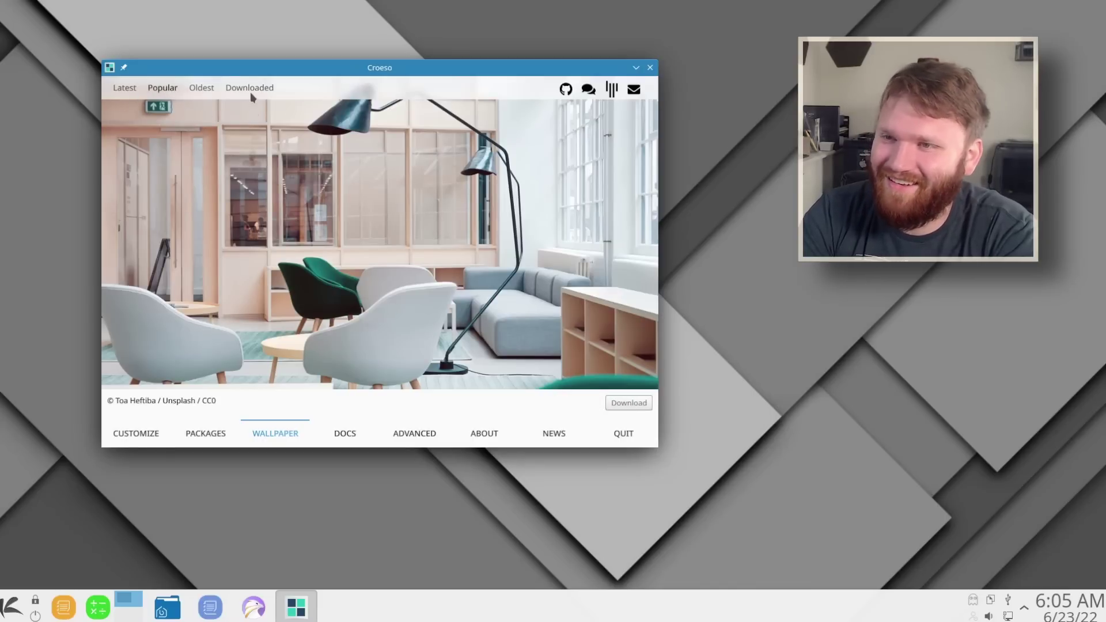
- View the Documentation, Advanced, About and KaOS 2022.06 News pages, then quit Croeso
{"action": "left_click", "coordinate": [345, 432]}
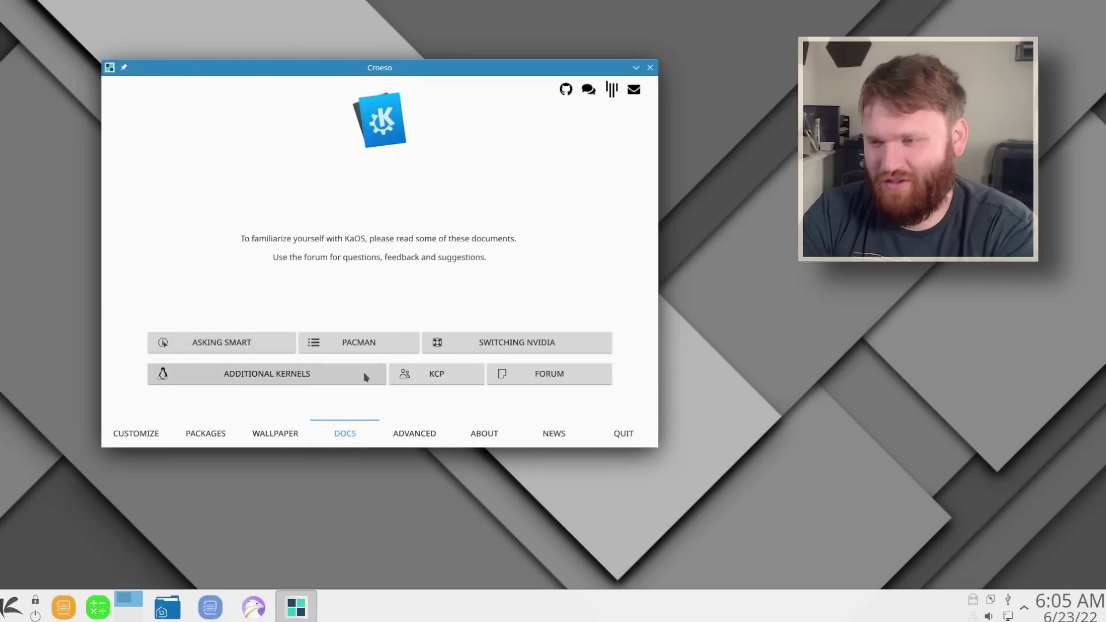
{"action": "left_click", "coordinate": [424, 432]}
{"action": "left_click", "coordinate": [345, 438]}
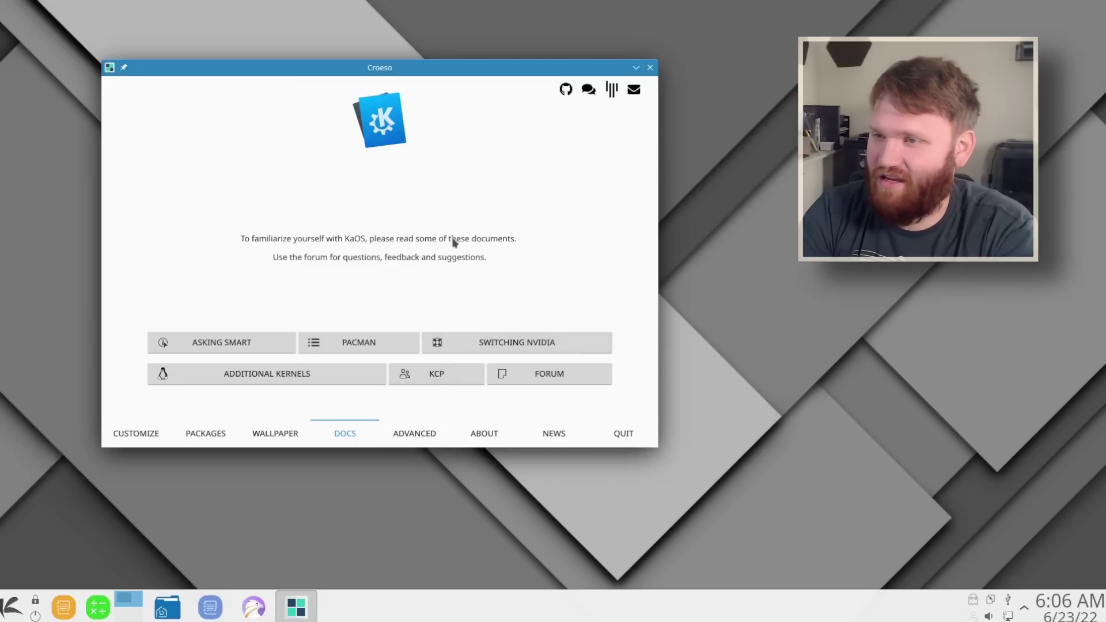
{"action": "left_click", "coordinate": [426, 435]}
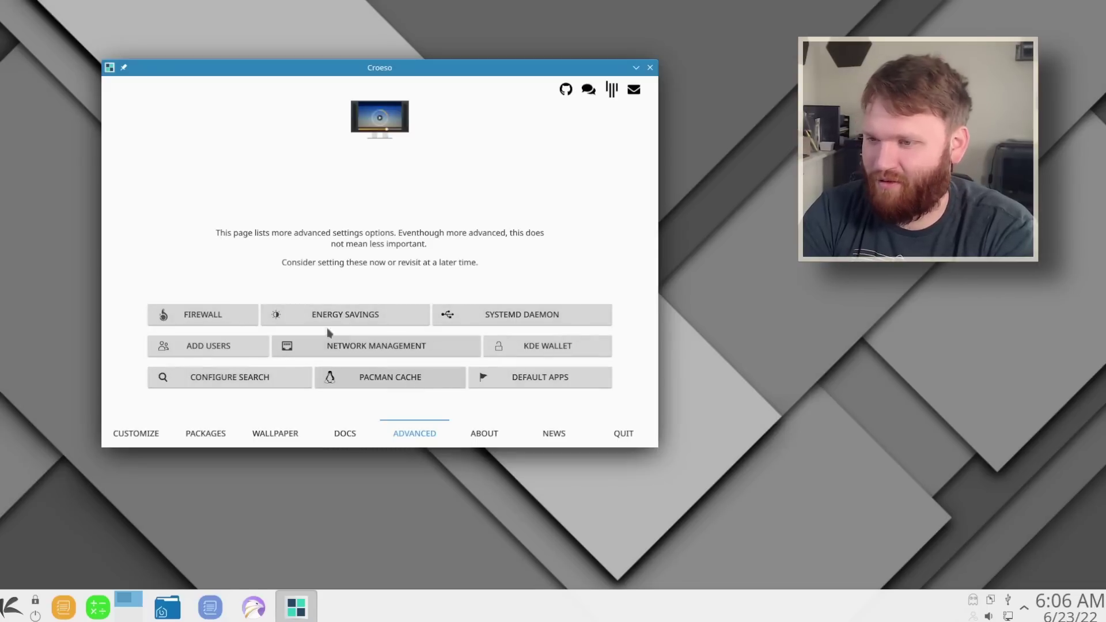
{"action": "left_click", "coordinate": [486, 434]}
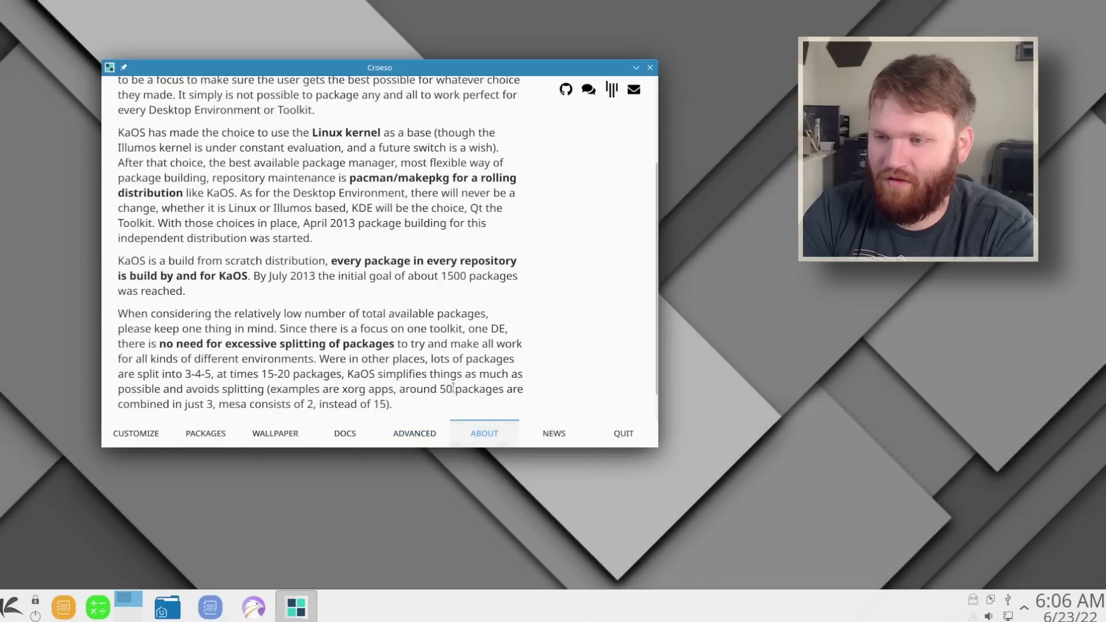
{"action": "left_click", "coordinate": [554, 434]}
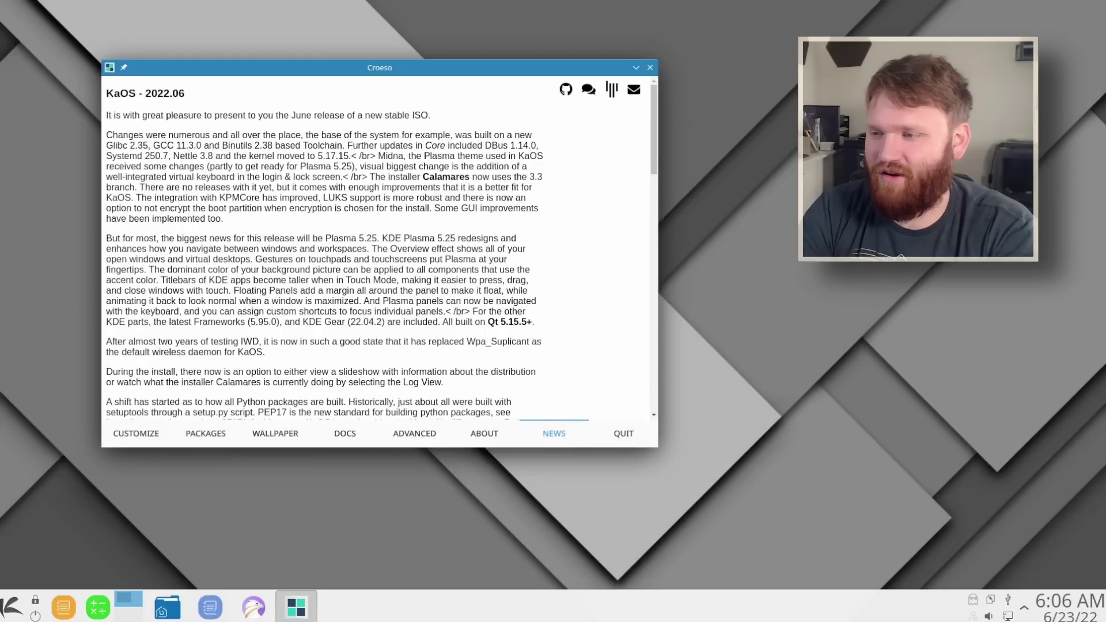
{"action": "left_click", "coordinate": [616, 436]}
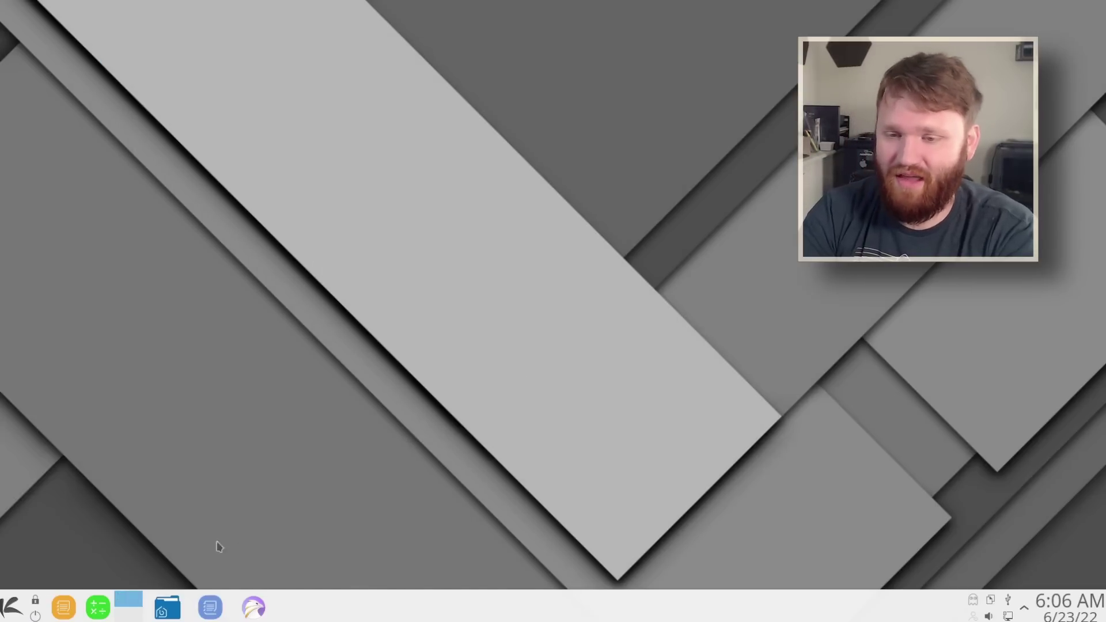
- Open the launcher's All Applications list and scroll down to the O section showing Octopi
{"action": "left_click", "coordinate": [12, 607]}
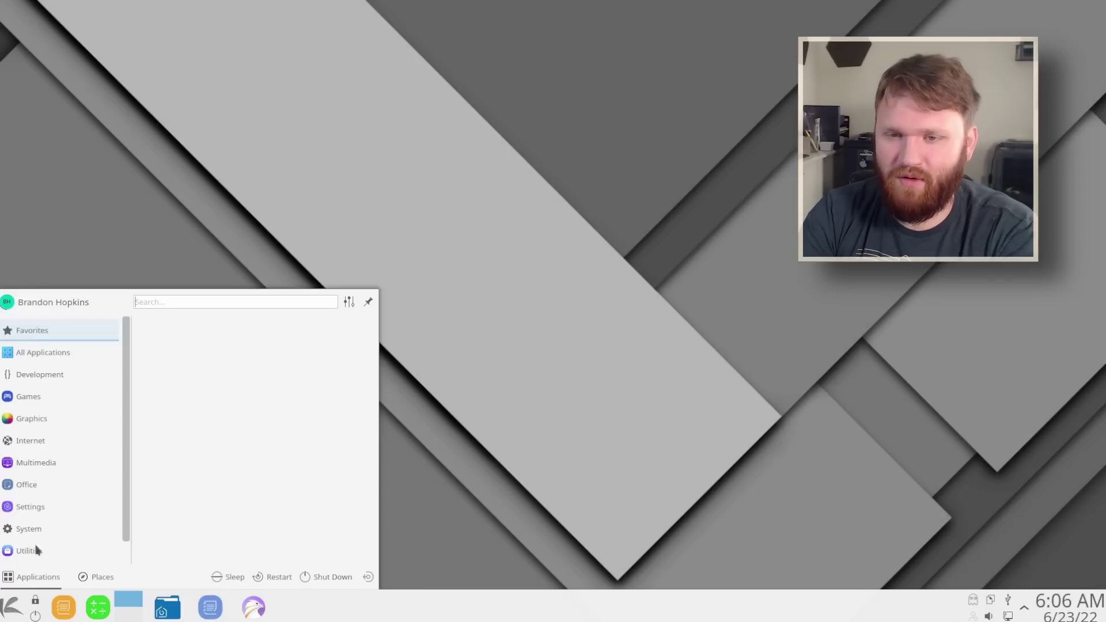
{"action": "mouse_move", "coordinate": [53, 350]}
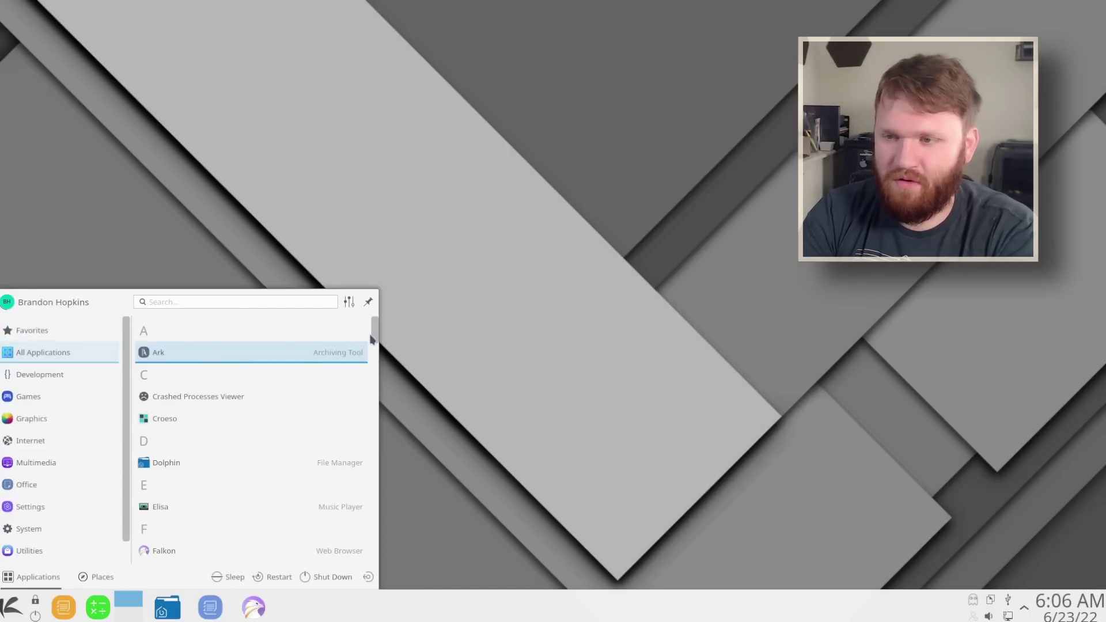
{"action": "scroll", "coordinate": [374, 341], "scroll_direction": "down", "scroll_amount": 1}
{"action": "left_click_drag", "start_coordinate": [375, 340], "coordinate": [376, 391]}
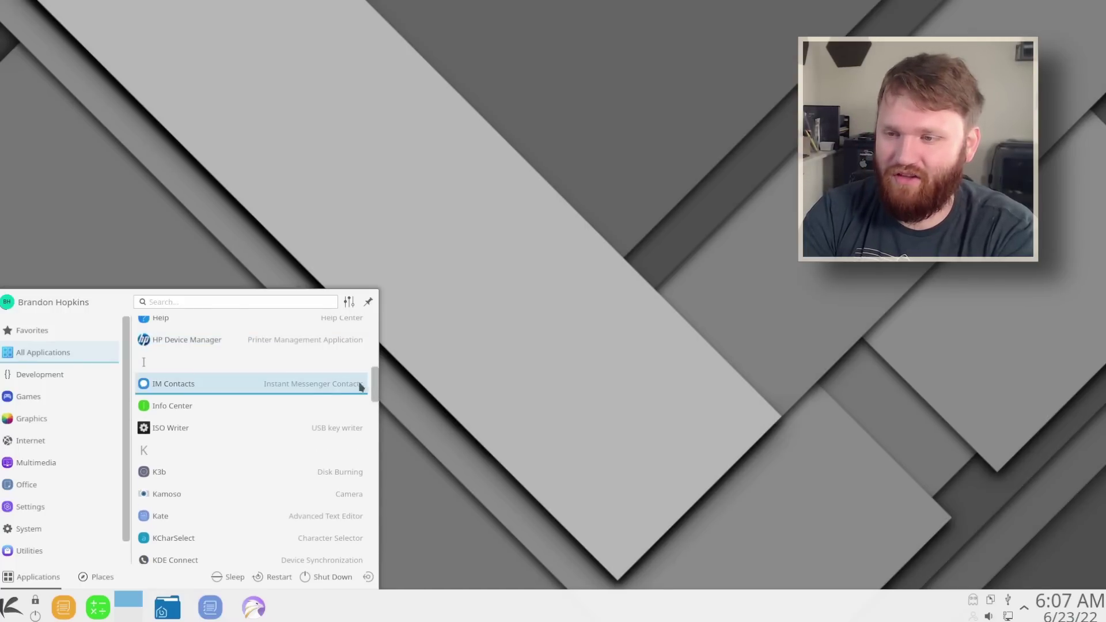
{"action": "left_click_drag", "start_coordinate": [373, 385], "coordinate": [381, 473]}
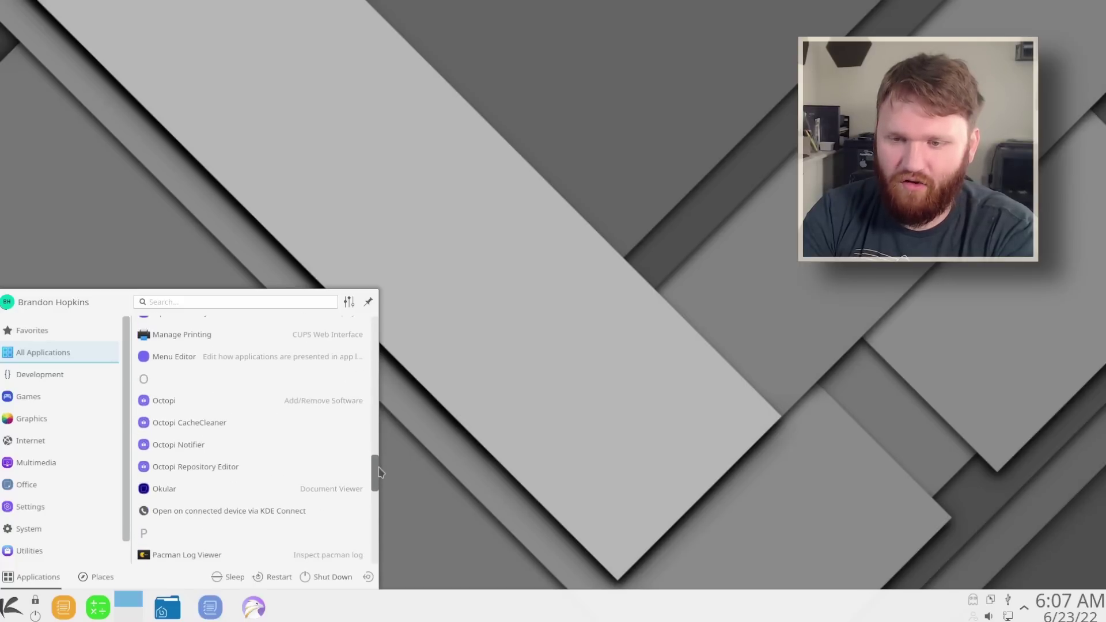
- Launch Octopi, move and enlarge its window, and search for flatpak
{"action": "left_click", "coordinate": [262, 405]}
{"action": "left_click_drag", "start_coordinate": [470, 148], "coordinate": [258, 72]}
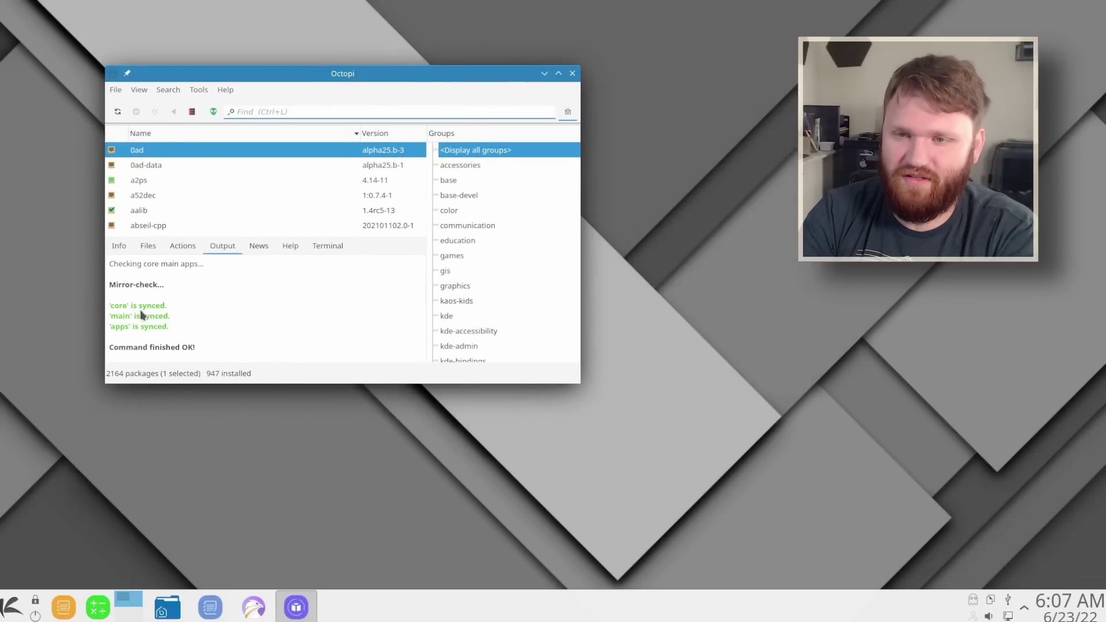
{"action": "left_click_drag", "start_coordinate": [252, 389], "coordinate": [251, 526]}
{"action": "left_click", "coordinate": [297, 110]}
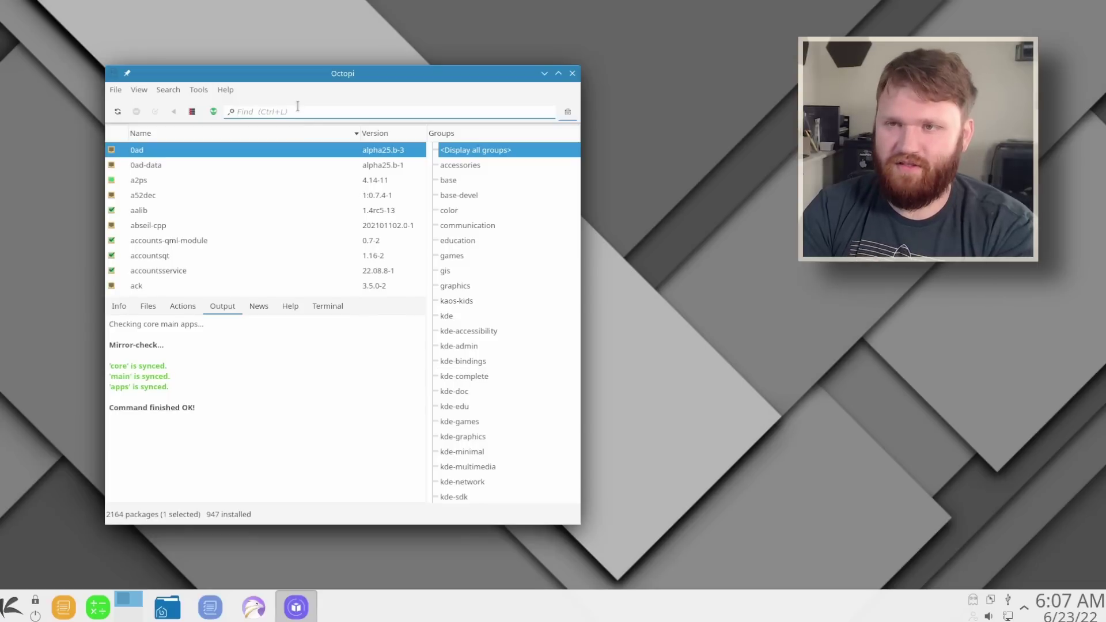
{"action": "type", "text": "onlyoffic"}
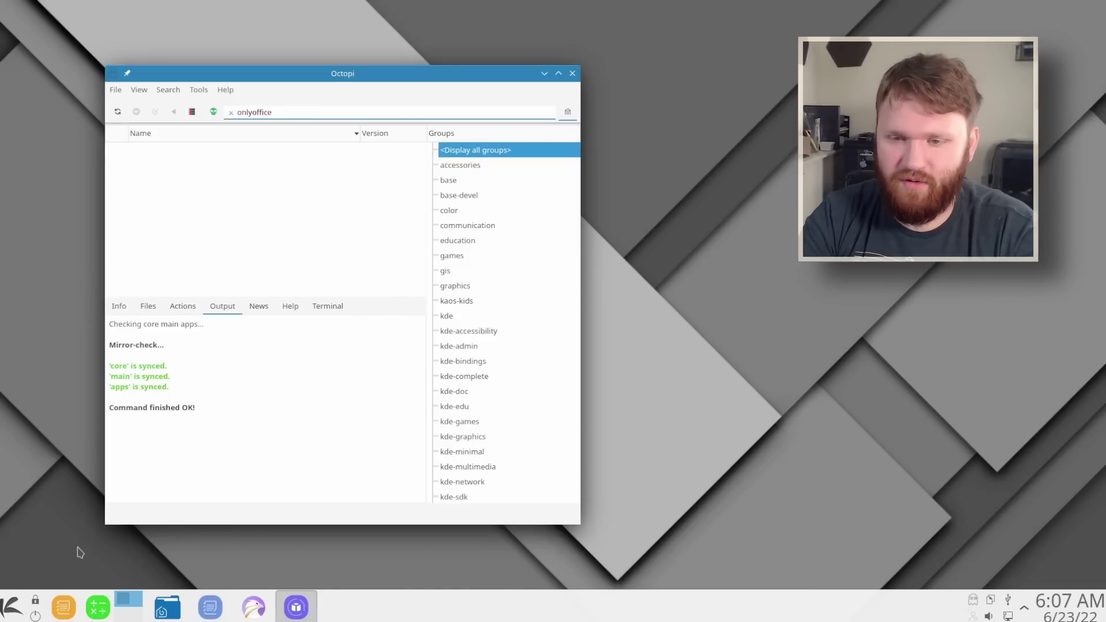
{"action": "type", "text": "e"}
{"action": "key", "text": "ctrl+a"}
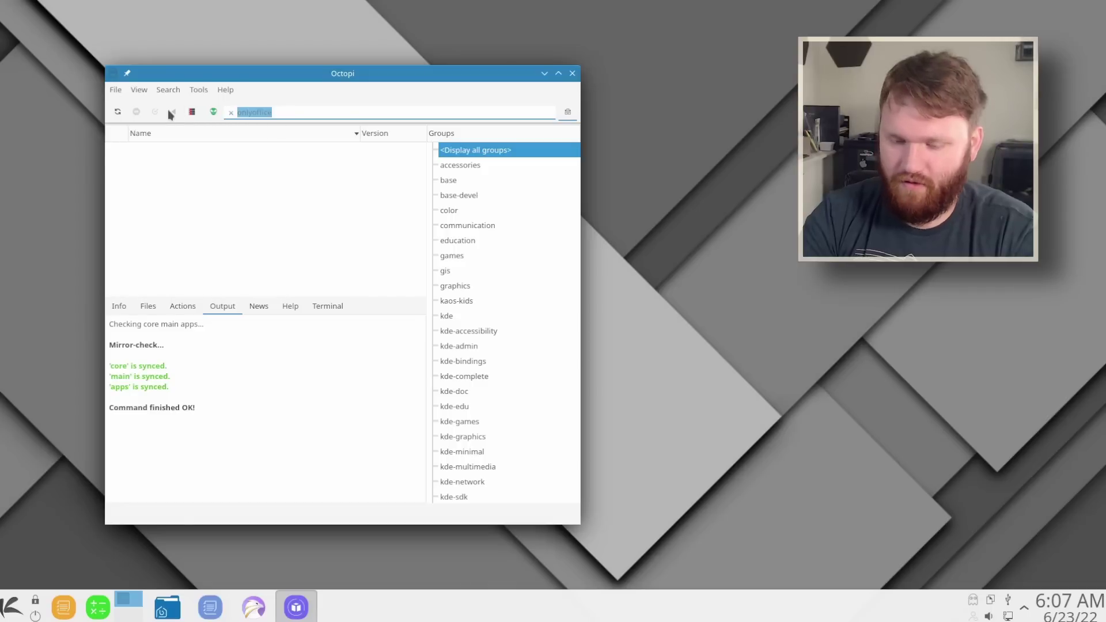
{"action": "type", "text": "flatpa"}
{"action": "left_click", "coordinate": [168, 153]}
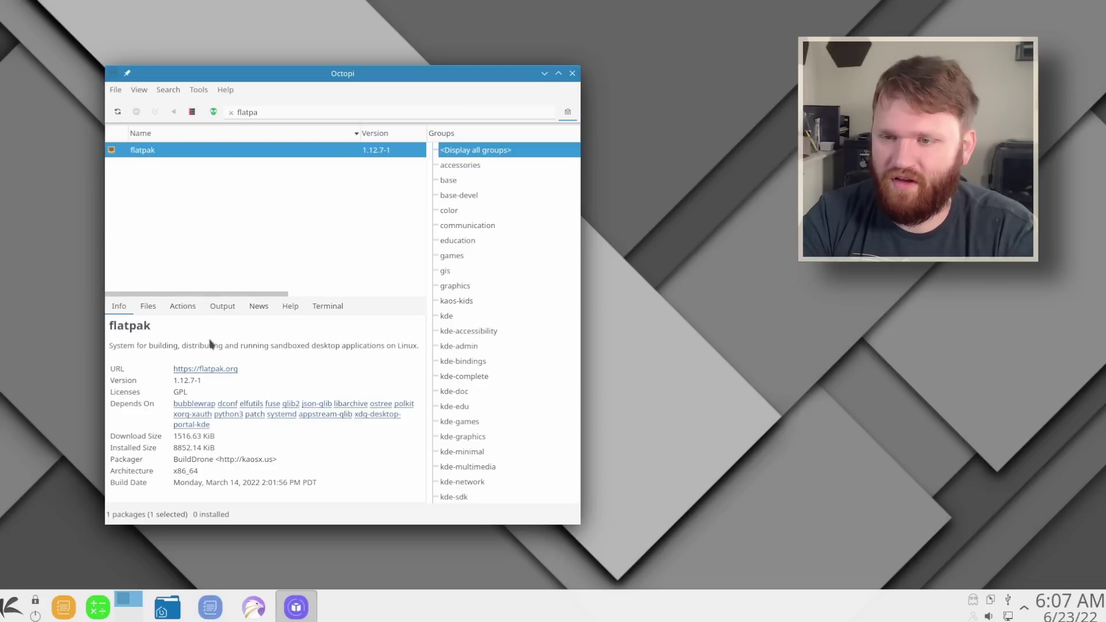
- Mark flatpak for installation and apply it, bringing up the 8-package confirmation
{"action": "left_click", "coordinate": [151, 307]}
{"action": "left_click", "coordinate": [188, 308]}
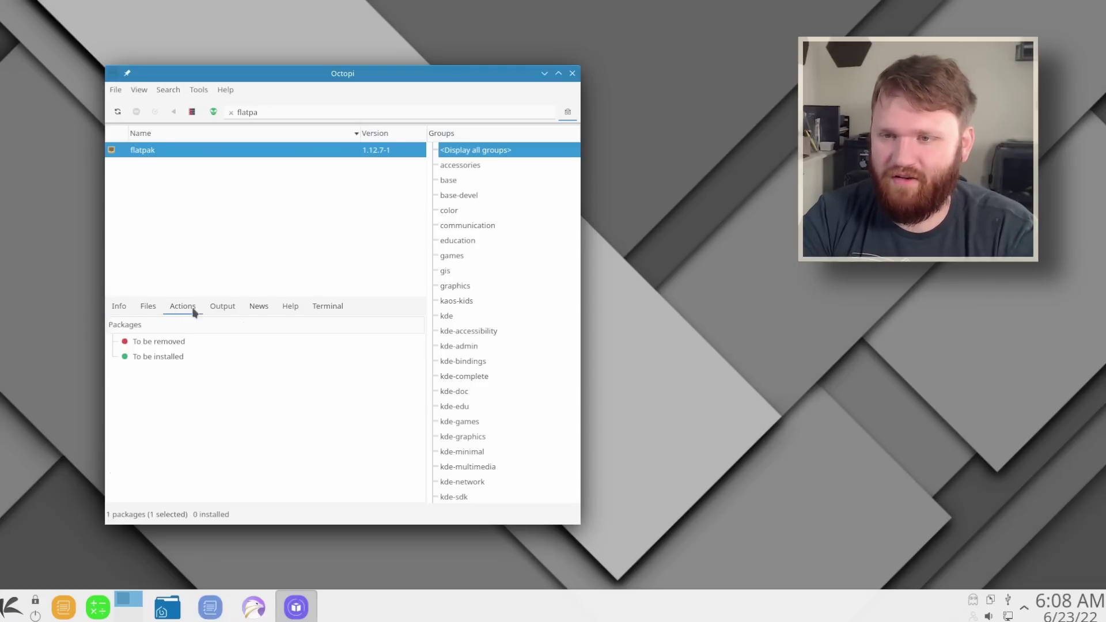
{"action": "left_click", "coordinate": [180, 358]}
{"action": "left_click", "coordinate": [326, 306]}
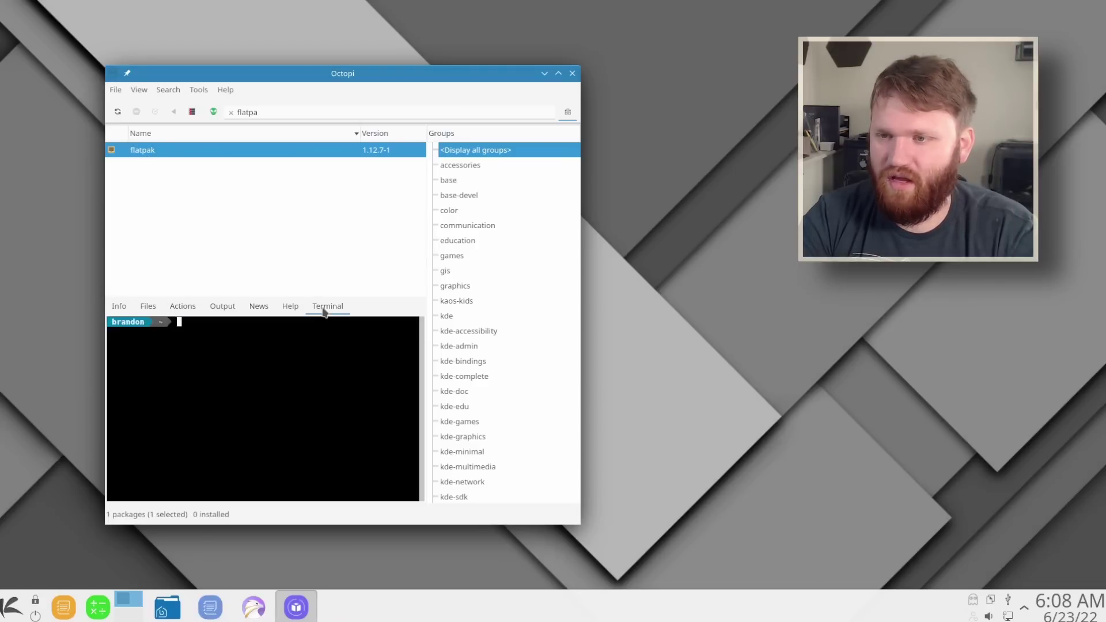
{"action": "right_click", "coordinate": [186, 159]}
{"action": "left_click", "coordinate": [221, 197]}
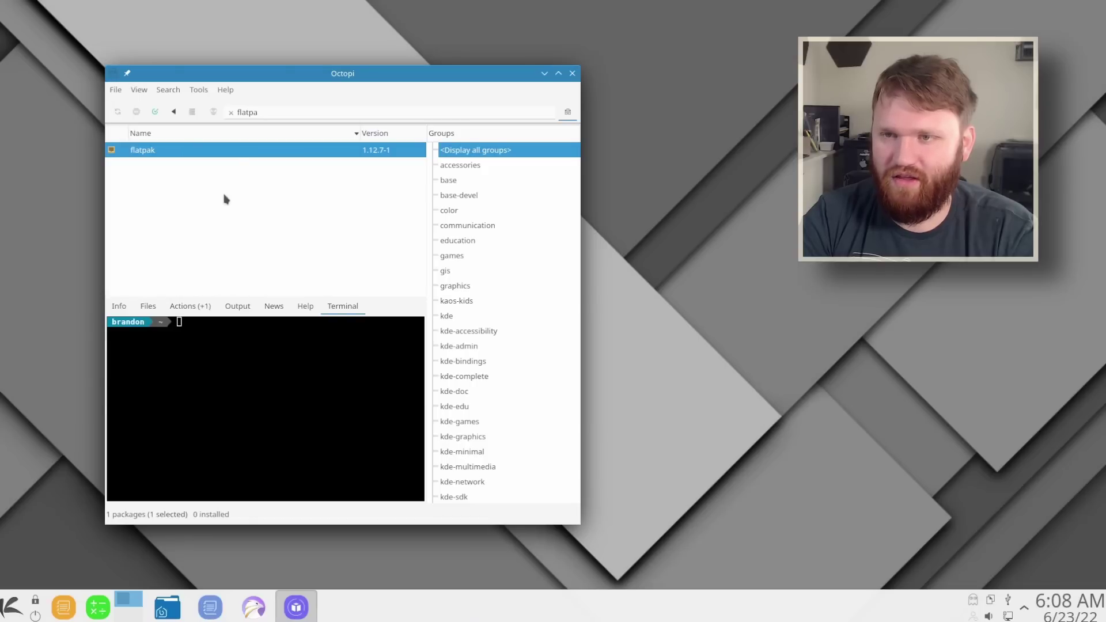
{"action": "left_click", "coordinate": [191, 306]}
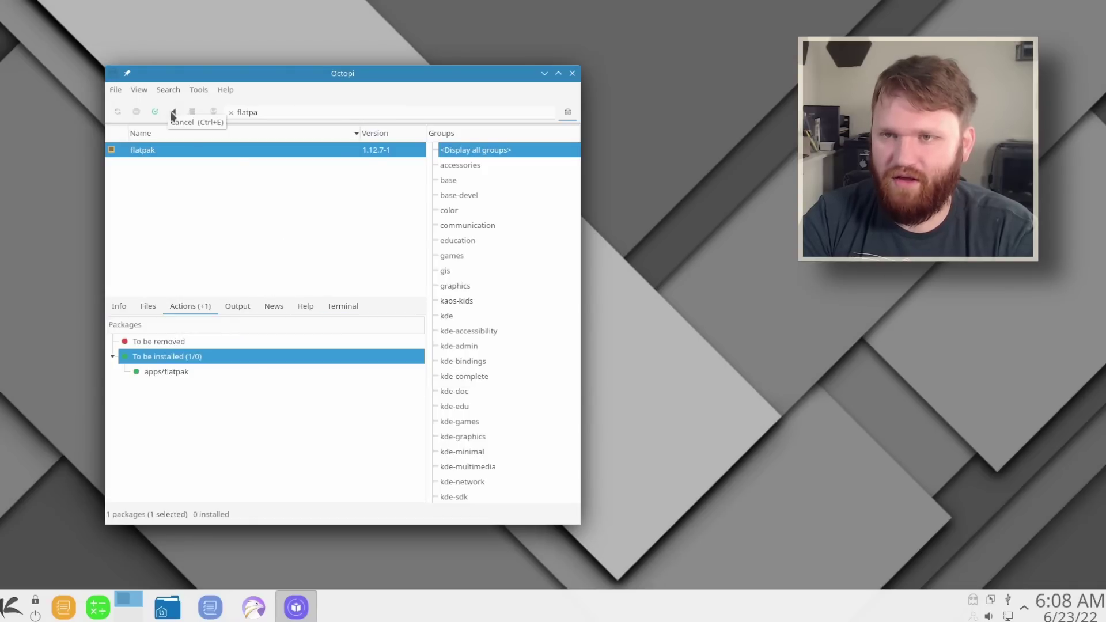
{"action": "left_click", "coordinate": [156, 113]}
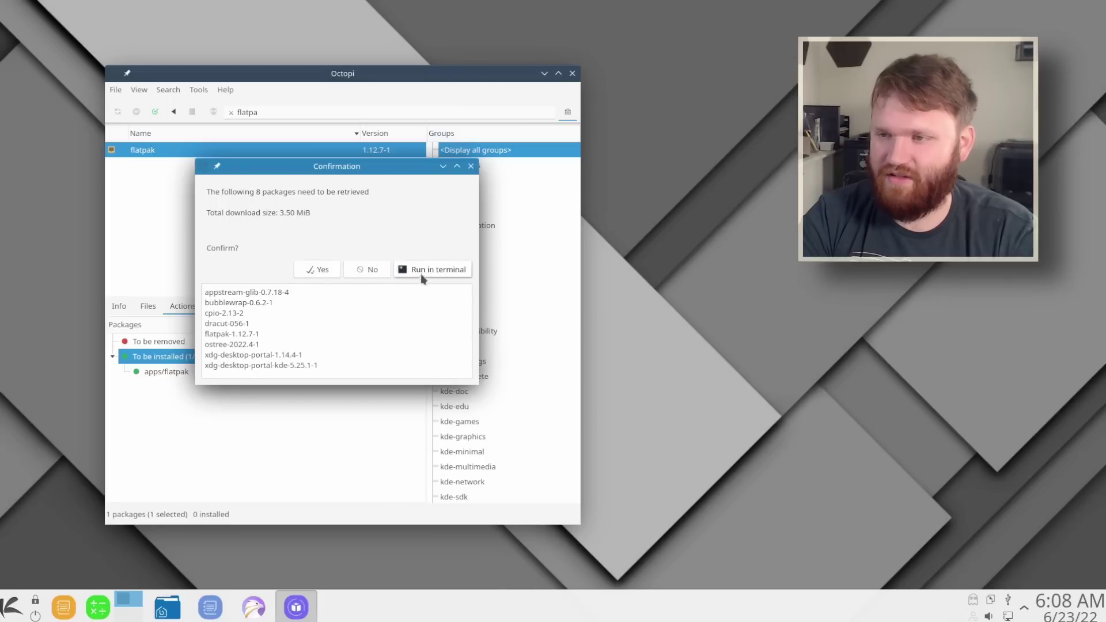
- Confirm retrieving the 8 packages, enter the admin password, and dismiss the log dialogs
{"action": "left_click", "coordinate": [319, 269]}
{"action": "type", "text": "*"}
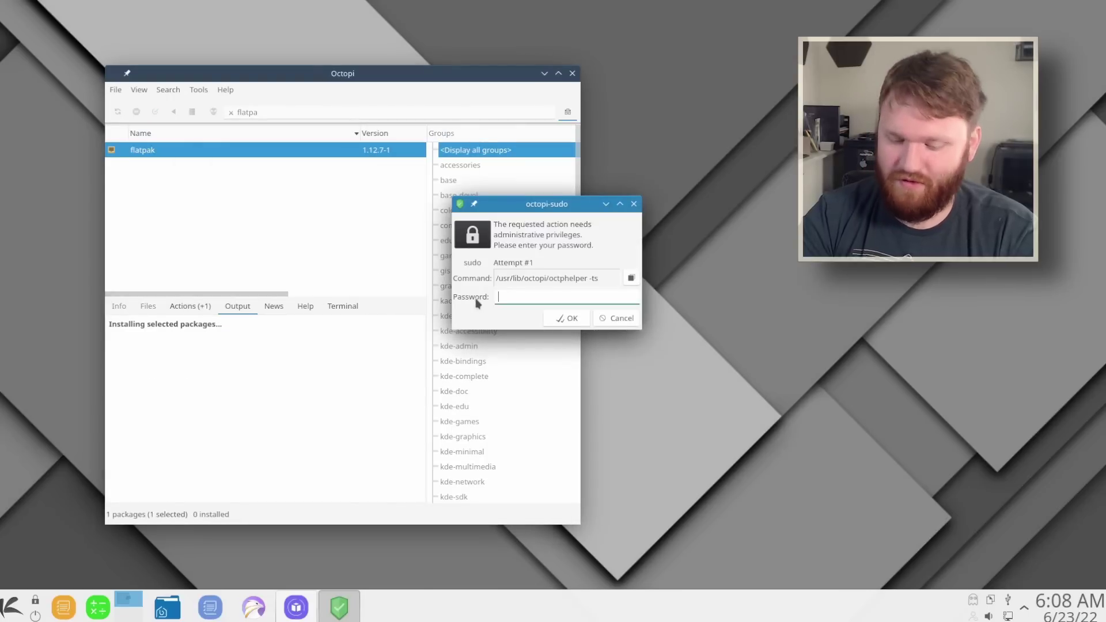
{"action": "type", "text": "*******"}
{"action": "key", "text": "Return"}
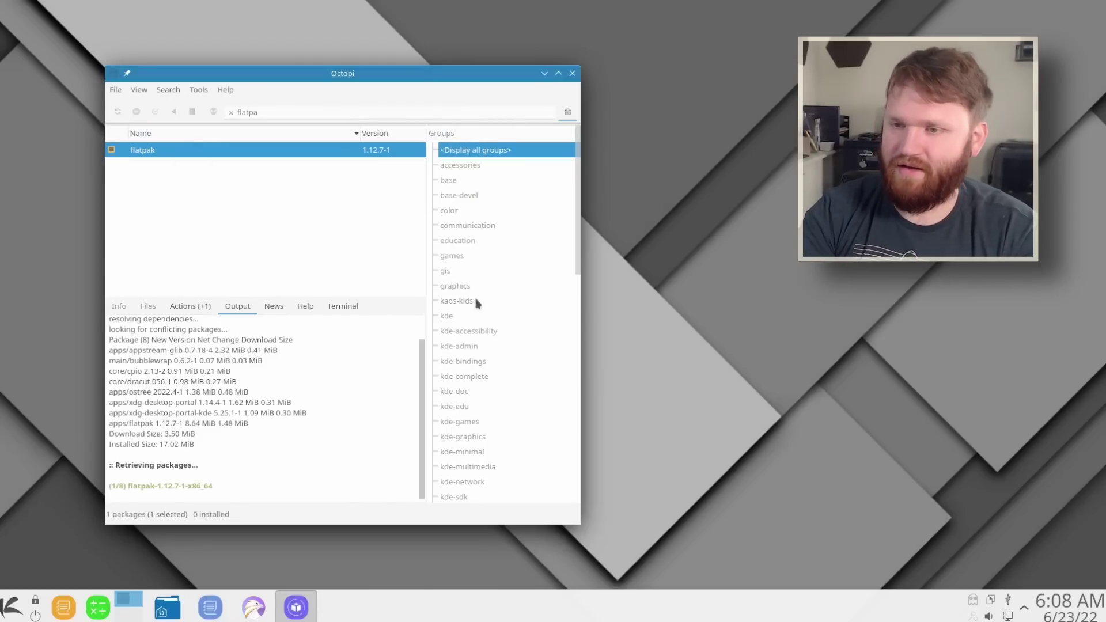
{"action": "left_click", "coordinate": [605, 327]}
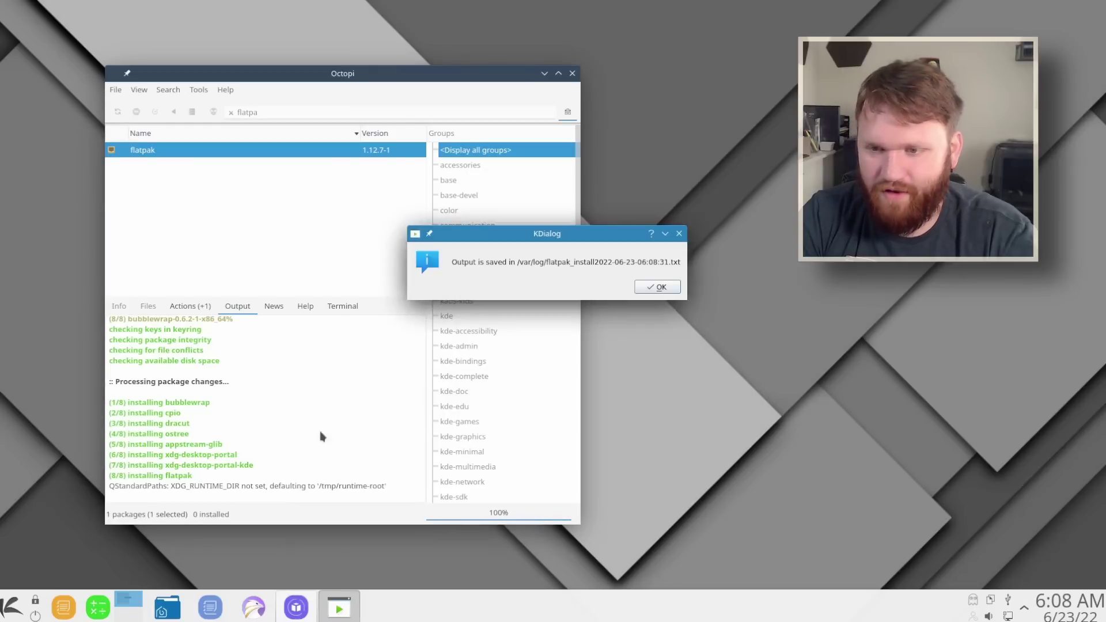
{"action": "left_click", "coordinate": [658, 287]}
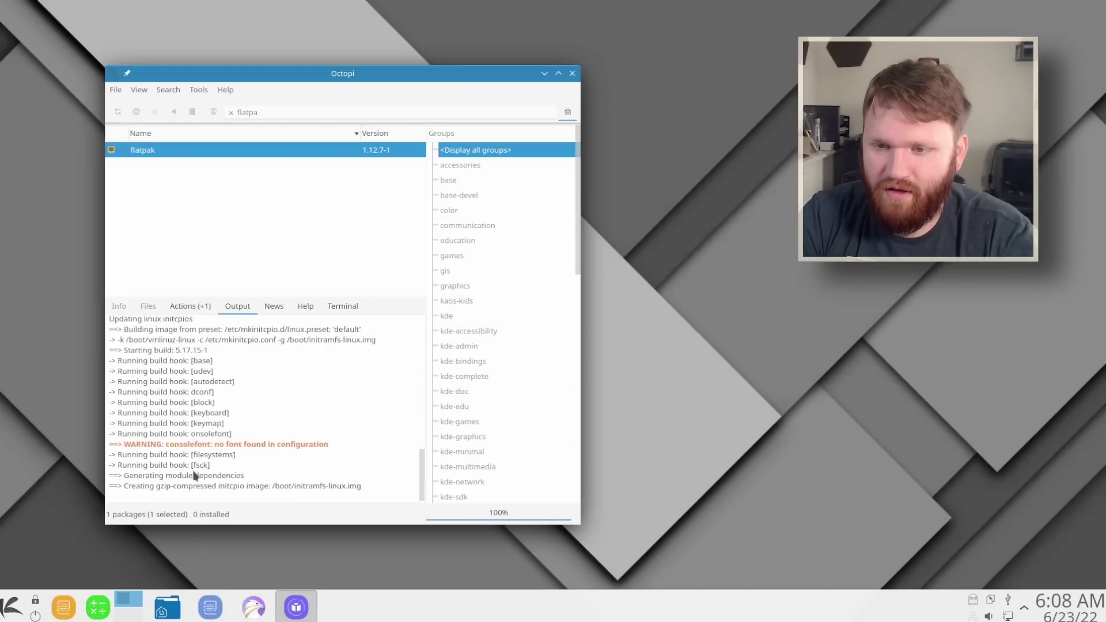
- Reposition and shorten the Octopi window, and clear the search to list all 2164 packages
{"action": "left_click_drag", "start_coordinate": [308, 80], "coordinate": [306, 70]}
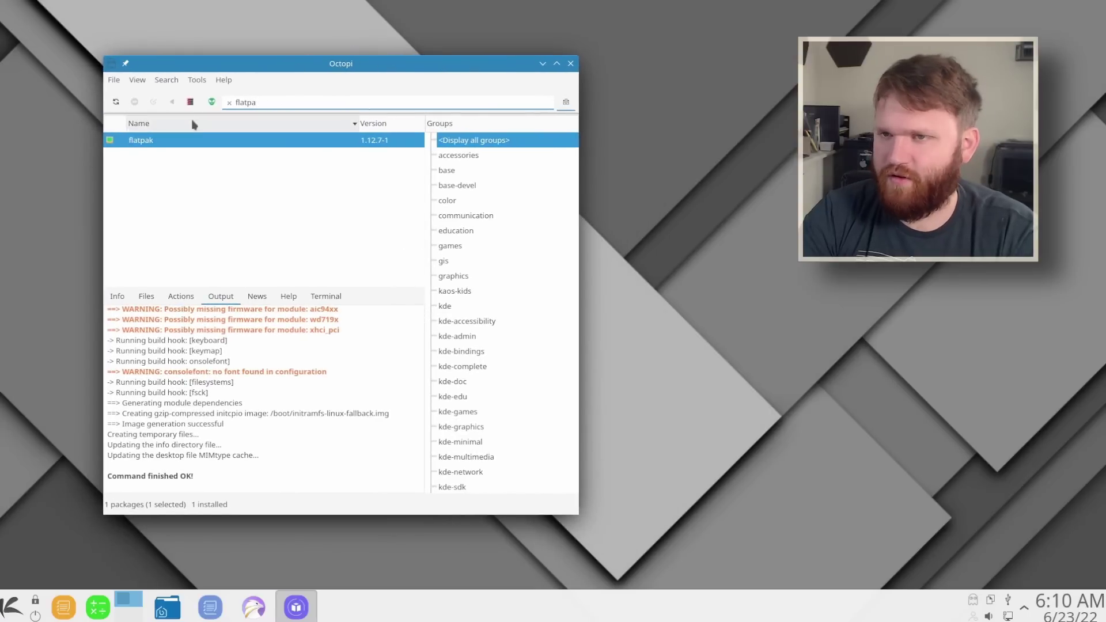
{"action": "left_click_drag", "start_coordinate": [364, 81], "coordinate": [328, 72]}
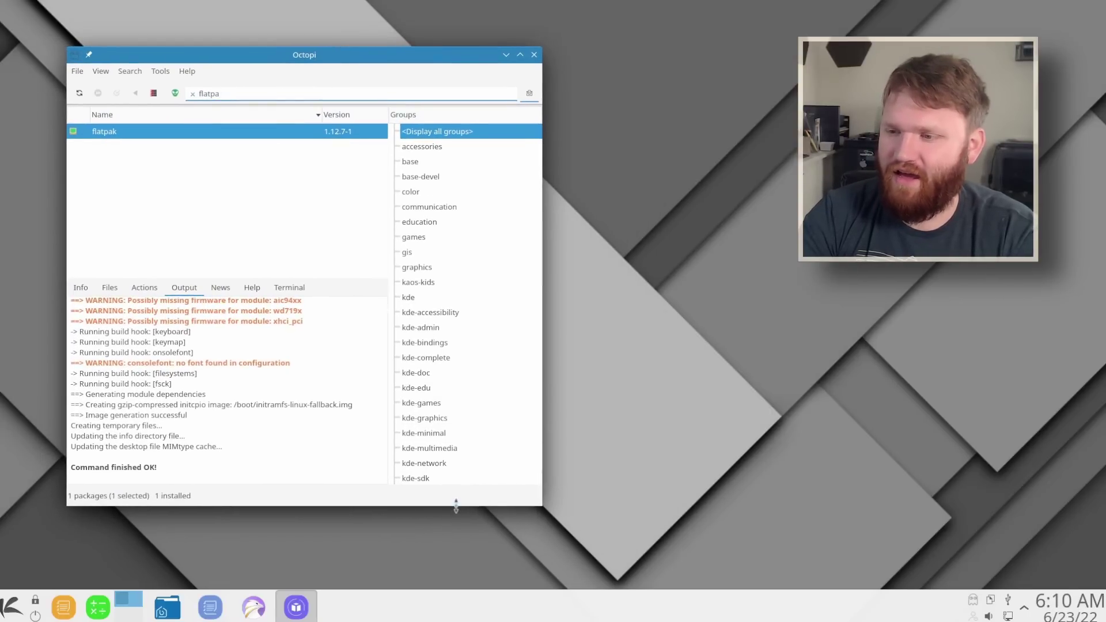
{"action": "left_click_drag", "start_coordinate": [455, 509], "coordinate": [454, 454]}
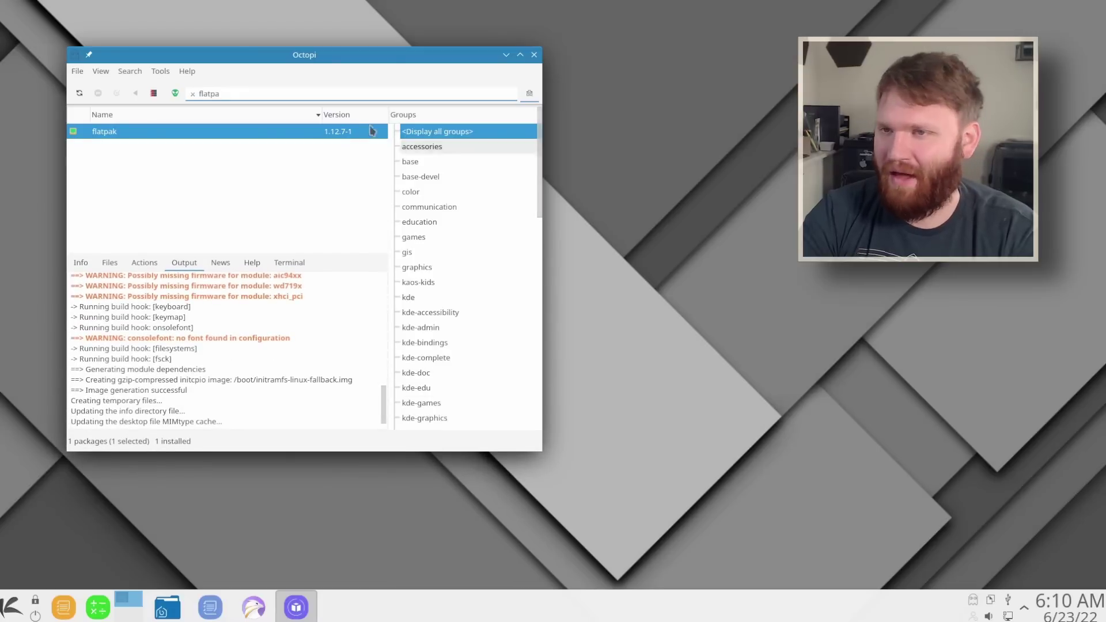
{"action": "key", "text": "BackSpace"}
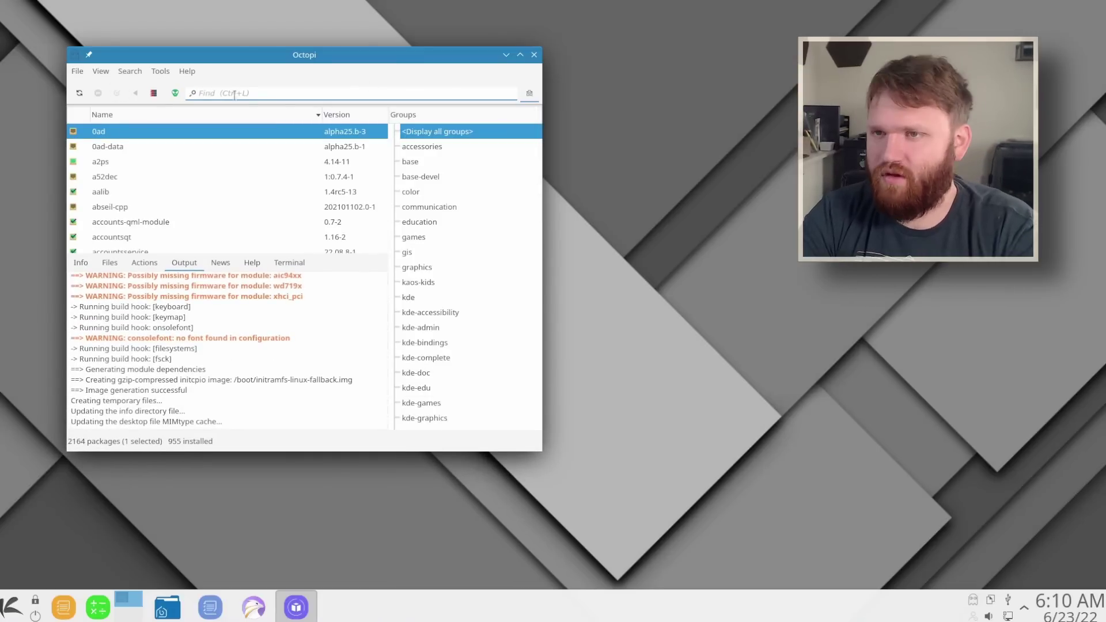
- Close Octopi and scroll the launcher's All Applications list to the end, through Thunderbird, Vim and Yakuake
{"action": "left_click", "coordinate": [534, 55]}
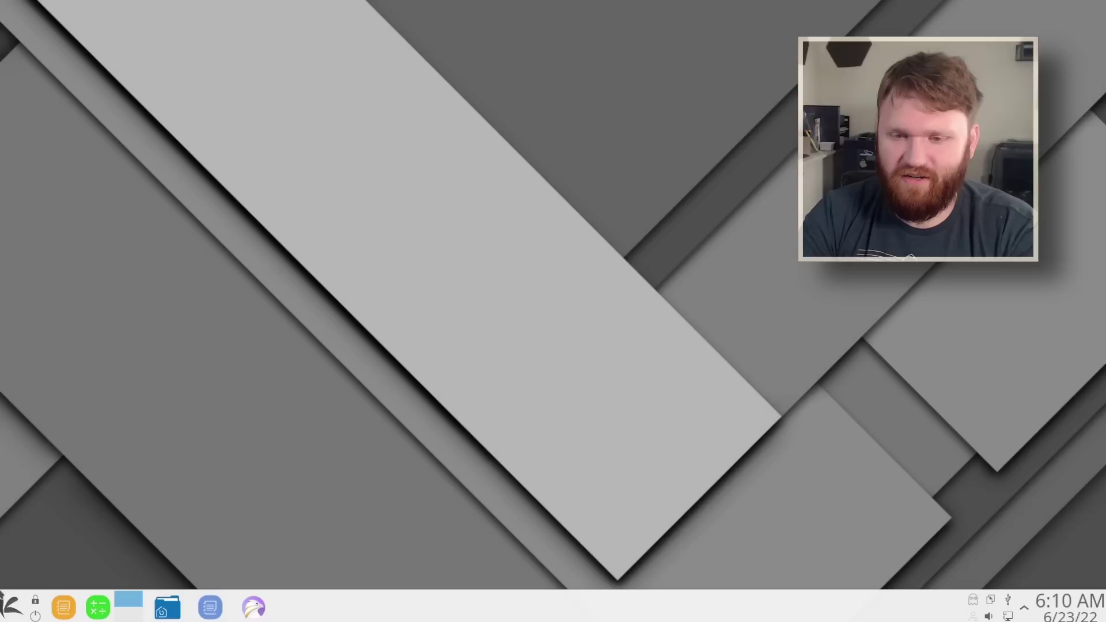
{"action": "left_click", "coordinate": [12, 606]}
{"action": "left_click", "coordinate": [44, 353]}
{"action": "scroll", "coordinate": [230, 438], "scroll_direction": "down", "scroll_amount": 2}
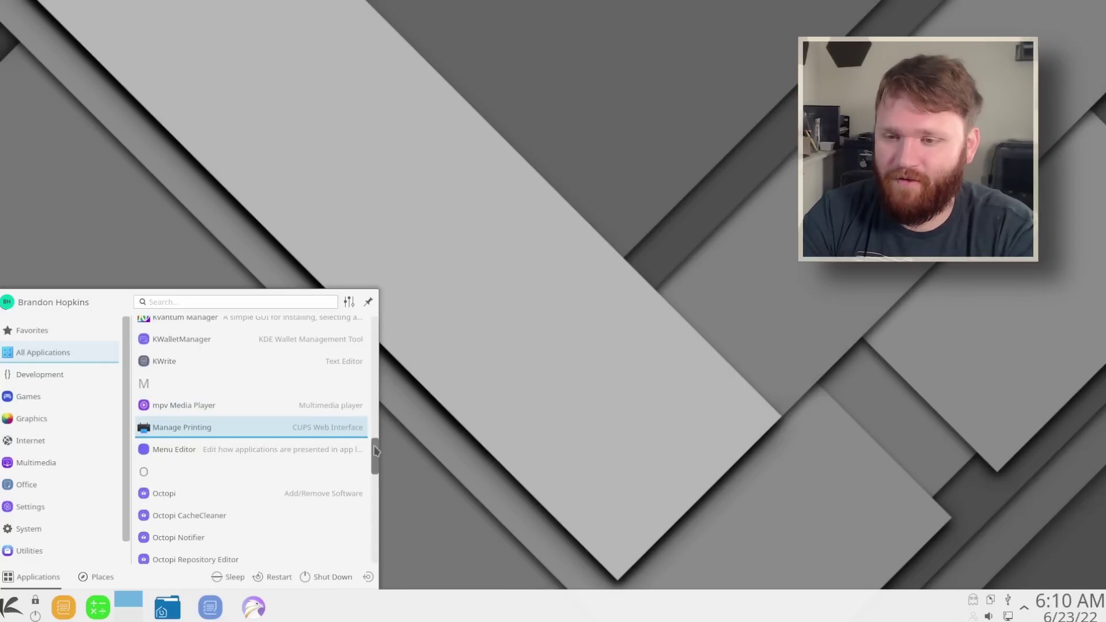
{"action": "left_click_drag", "start_coordinate": [376, 452], "coordinate": [376, 529]}
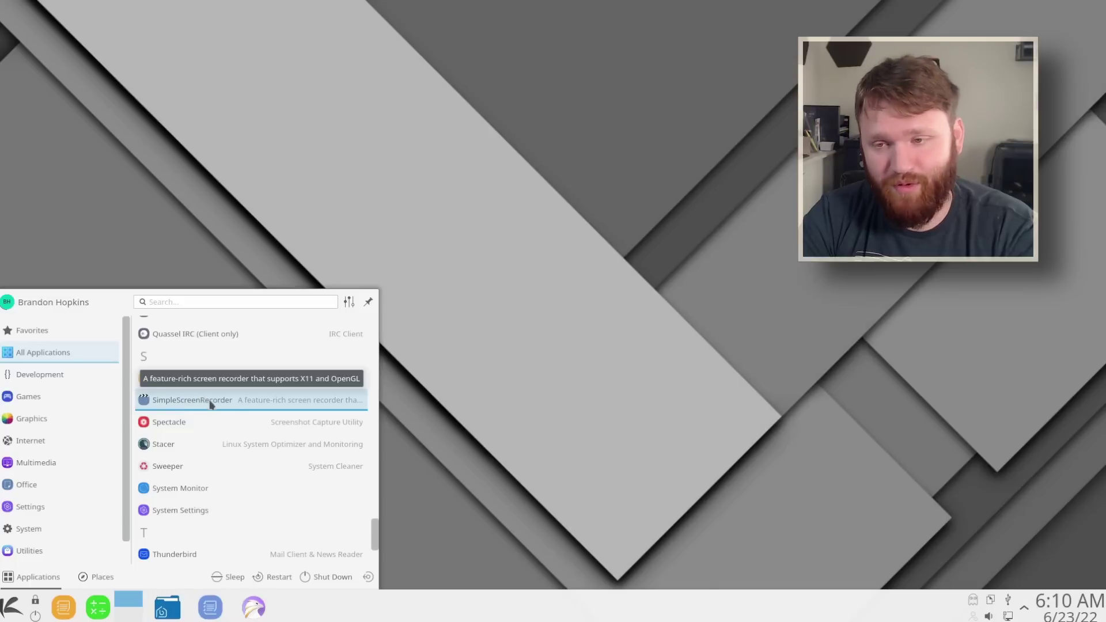
{"action": "left_click_drag", "start_coordinate": [373, 526], "coordinate": [376, 554]}
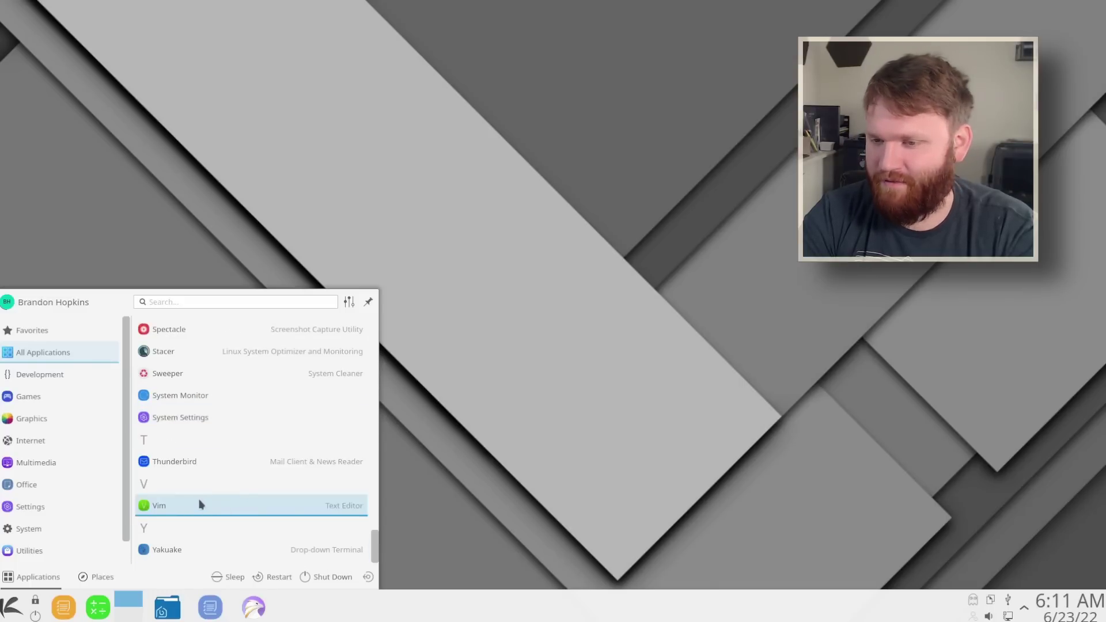
- Launch Stacer and view its dashboard, Startup Apps, System Cleaner and Resources pages
{"action": "left_click", "coordinate": [171, 350]}
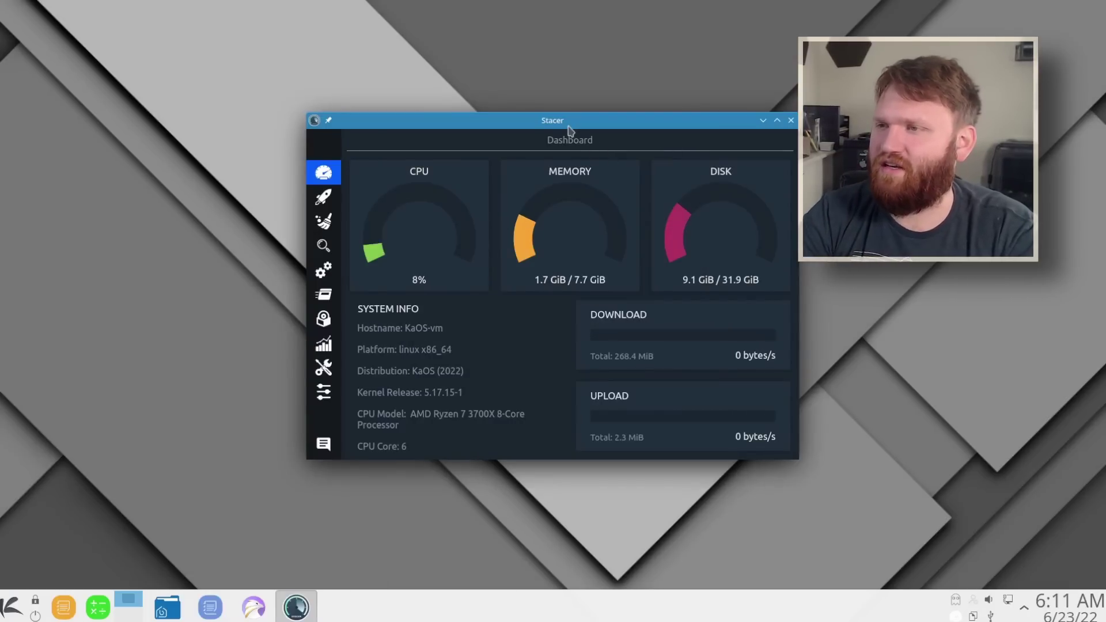
{"action": "left_click_drag", "start_coordinate": [576, 128], "coordinate": [367, 98]}
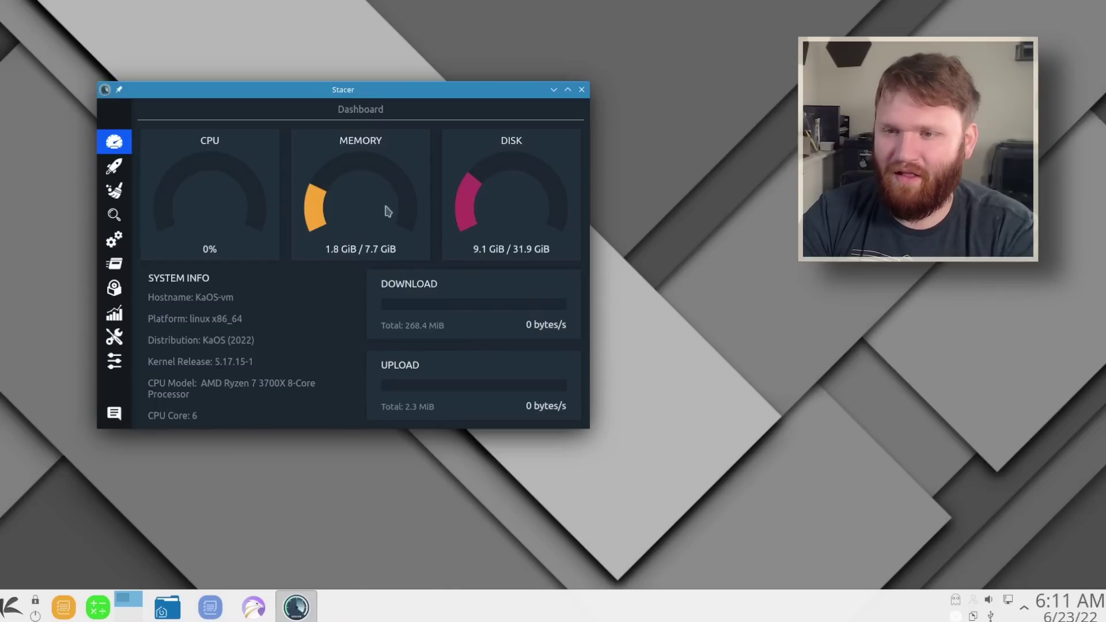
{"action": "left_click_drag", "start_coordinate": [327, 96], "coordinate": [322, 81]}
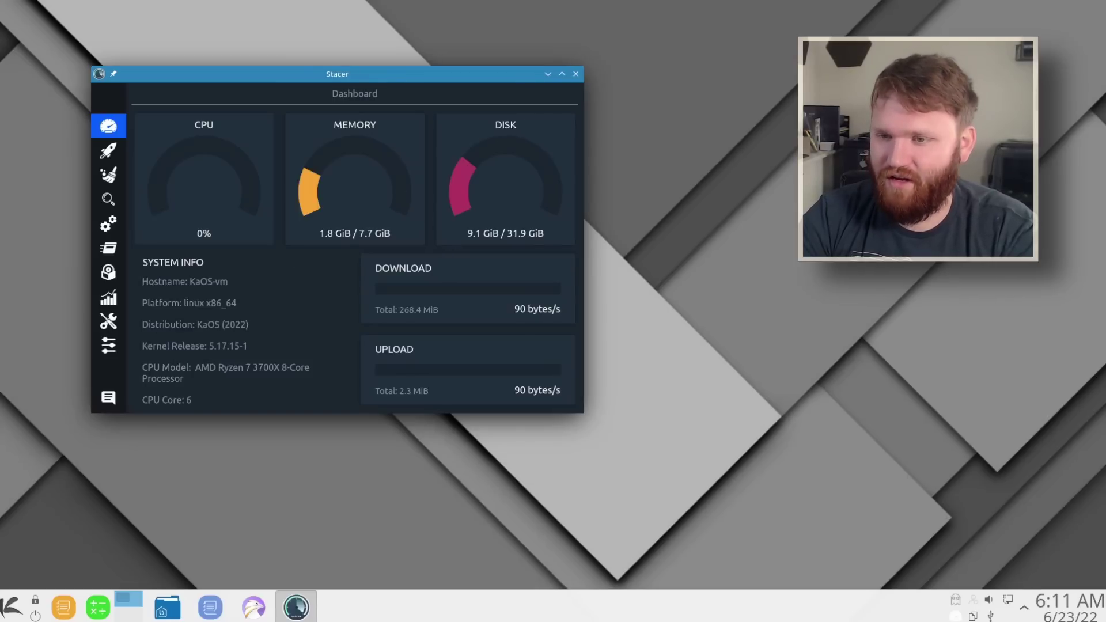
{"action": "scroll", "coordinate": [208, 349], "scroll_direction": "down", "scroll_amount": 1}
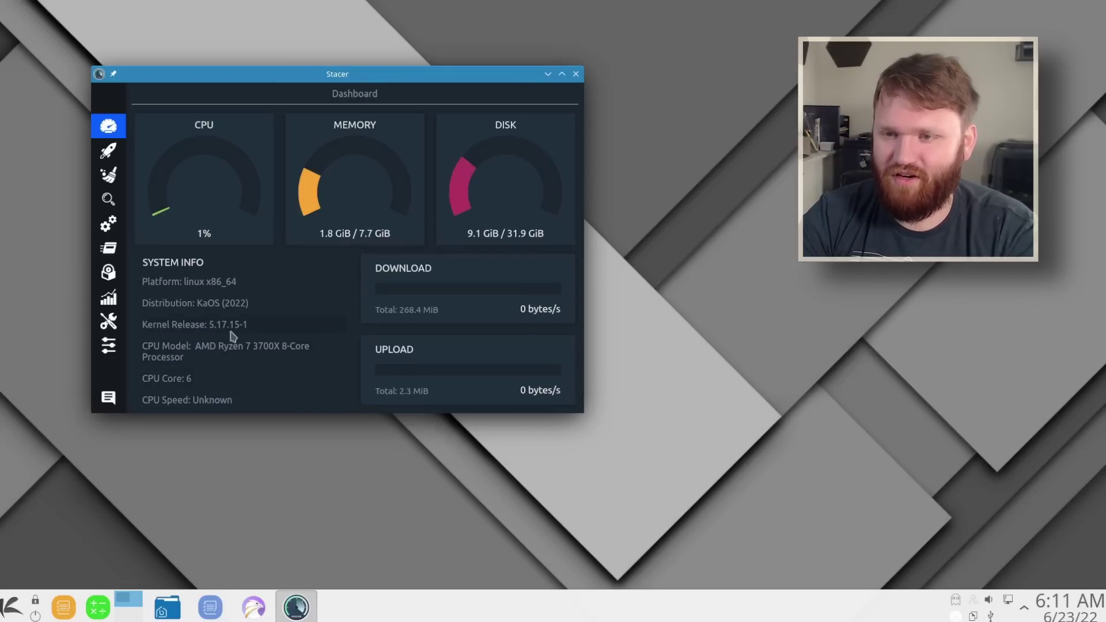
{"action": "left_click", "coordinate": [108, 151]}
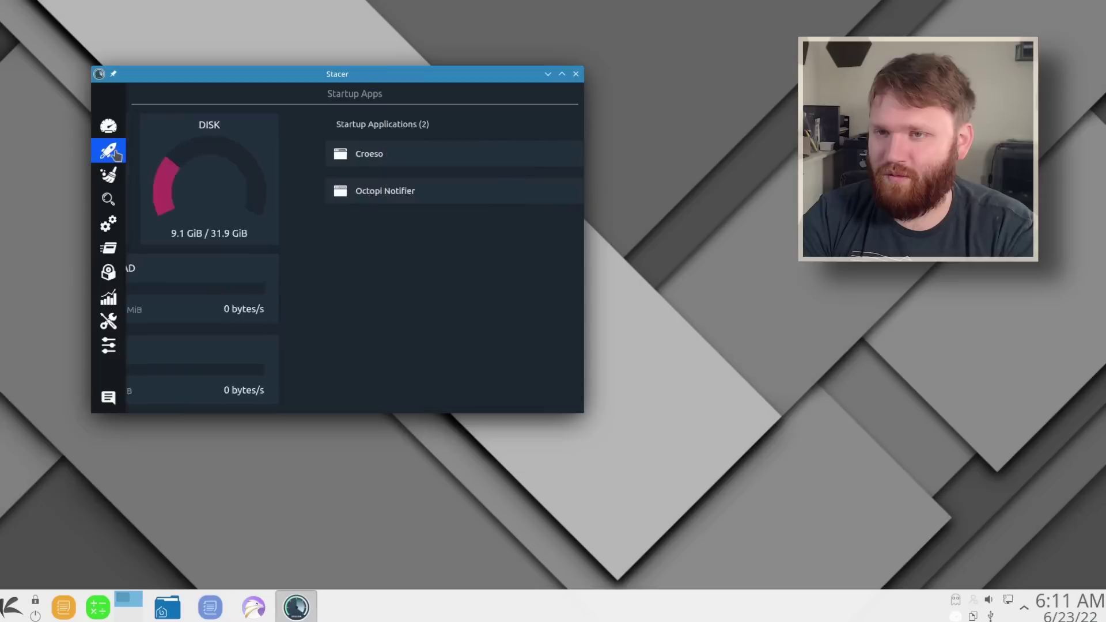
{"action": "left_click", "coordinate": [106, 177]}
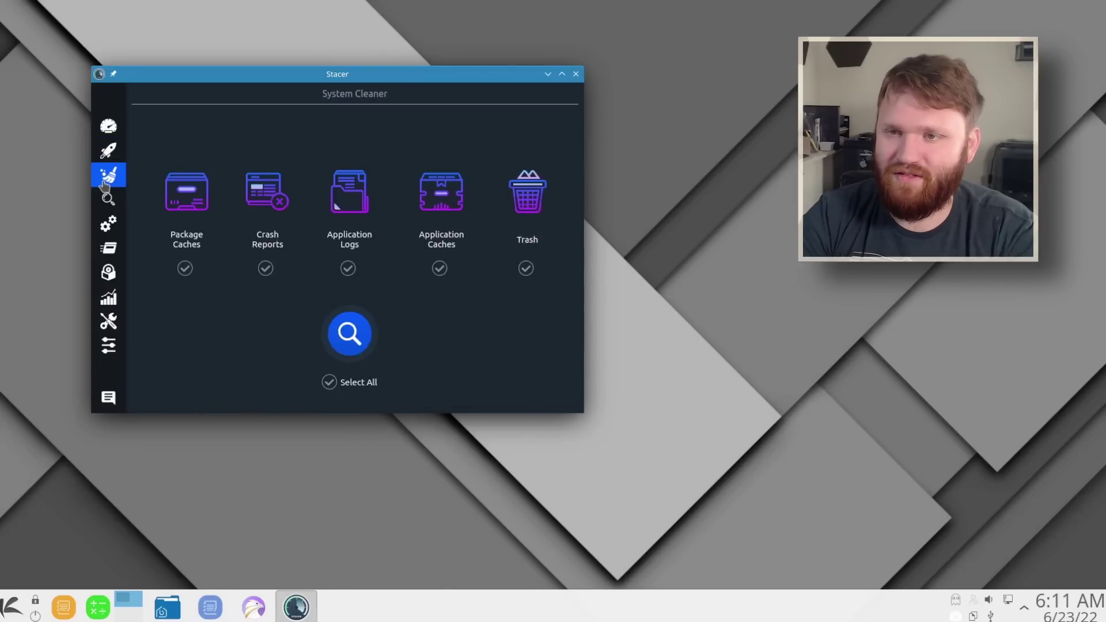
{"action": "left_click", "coordinate": [108, 297]}
{"action": "scroll", "coordinate": [413, 258], "scroll_direction": "up", "scroll_amount": 1}
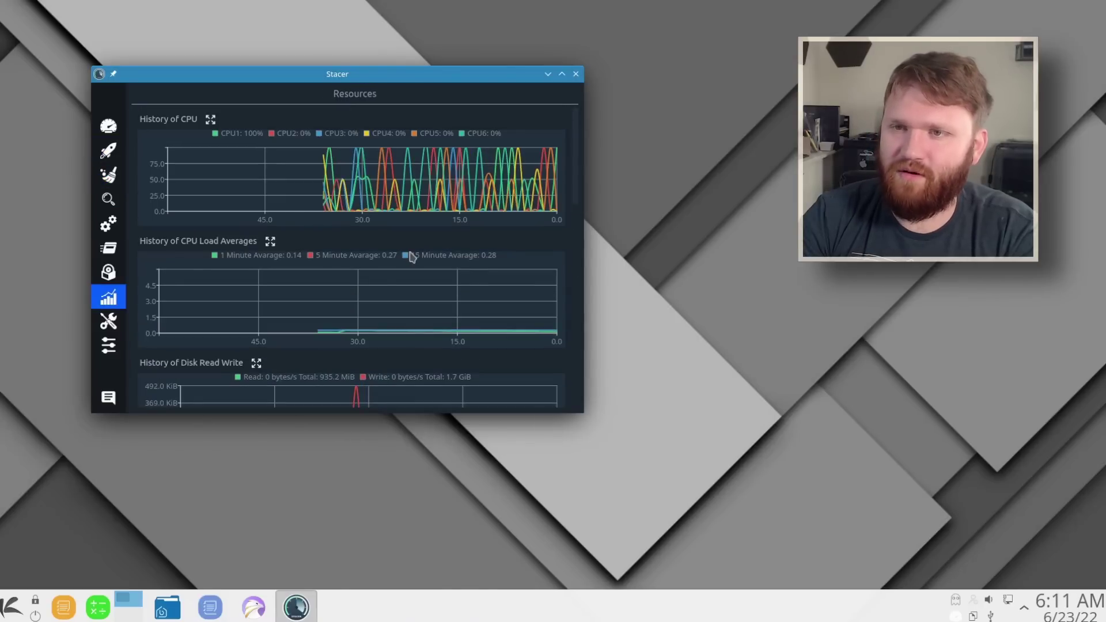
{"action": "scroll", "coordinate": [412, 258], "scroll_direction": "down", "scroll_amount": 7}
- Quit Stacer completely and launch System Settings from the application launcher
{"action": "key", "text": "alt+F4"}
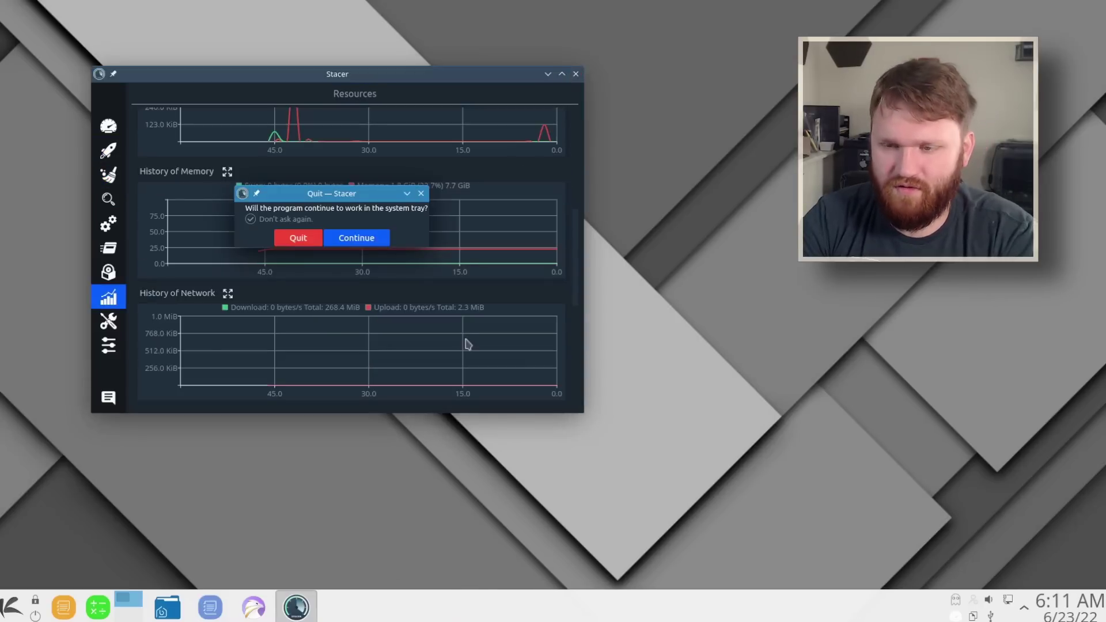
{"action": "left_click", "coordinate": [316, 241]}
{"action": "key", "text": "super"}
{"action": "scroll", "coordinate": [378, 533], "scroll_direction": "down", "scroll_amount": 4}
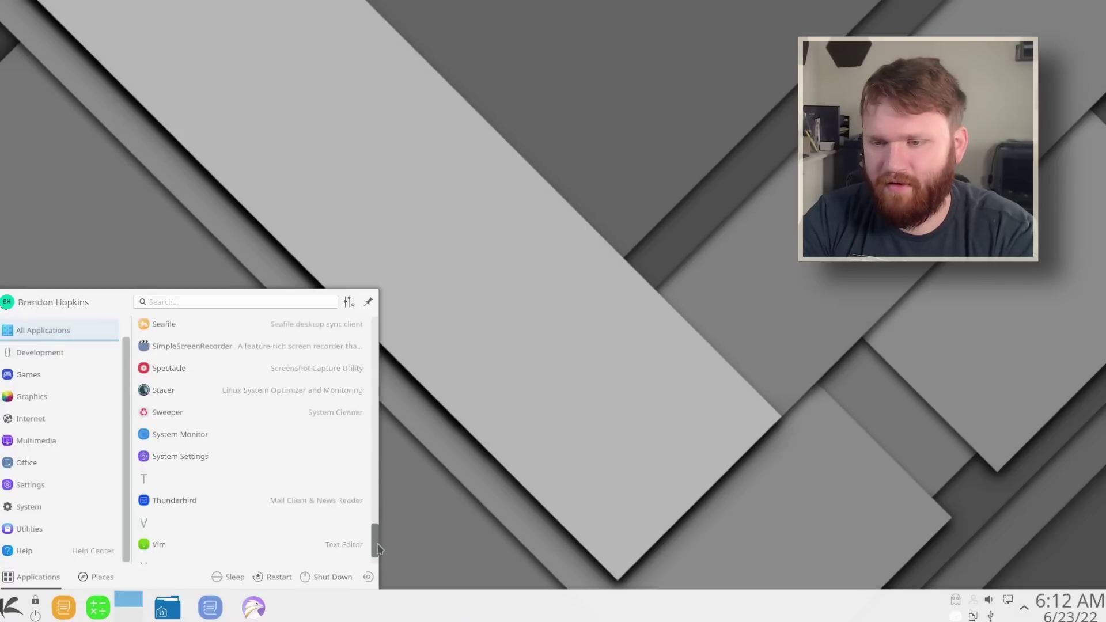
{"action": "scroll", "coordinate": [289, 495], "scroll_direction": "up", "scroll_amount": 6}
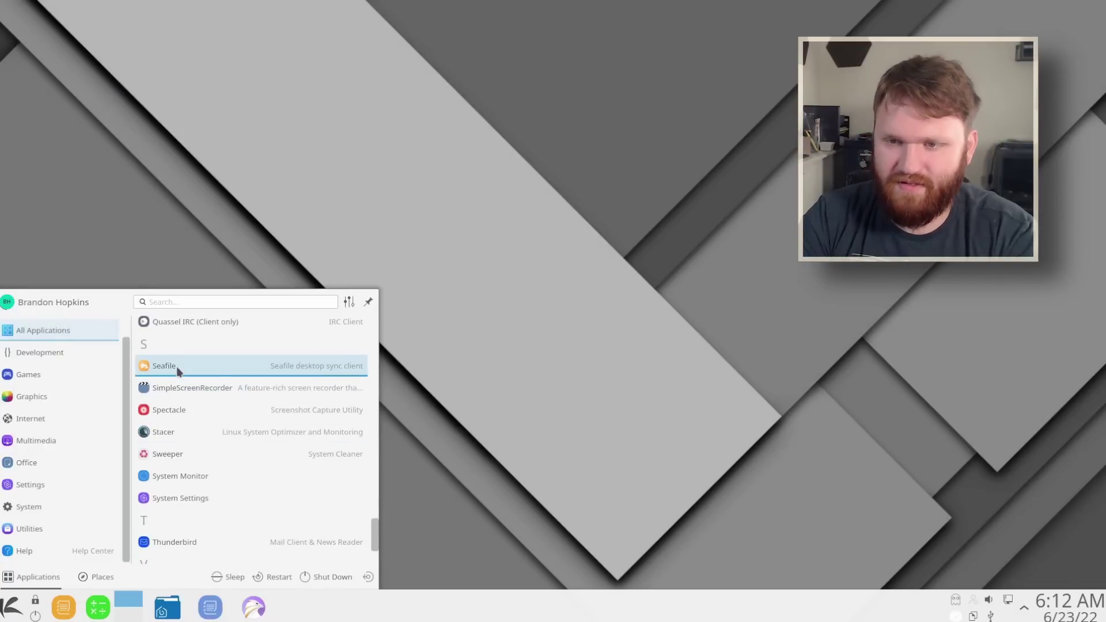
{"action": "scroll", "coordinate": [208, 412], "scroll_direction": "down", "scroll_amount": 2}
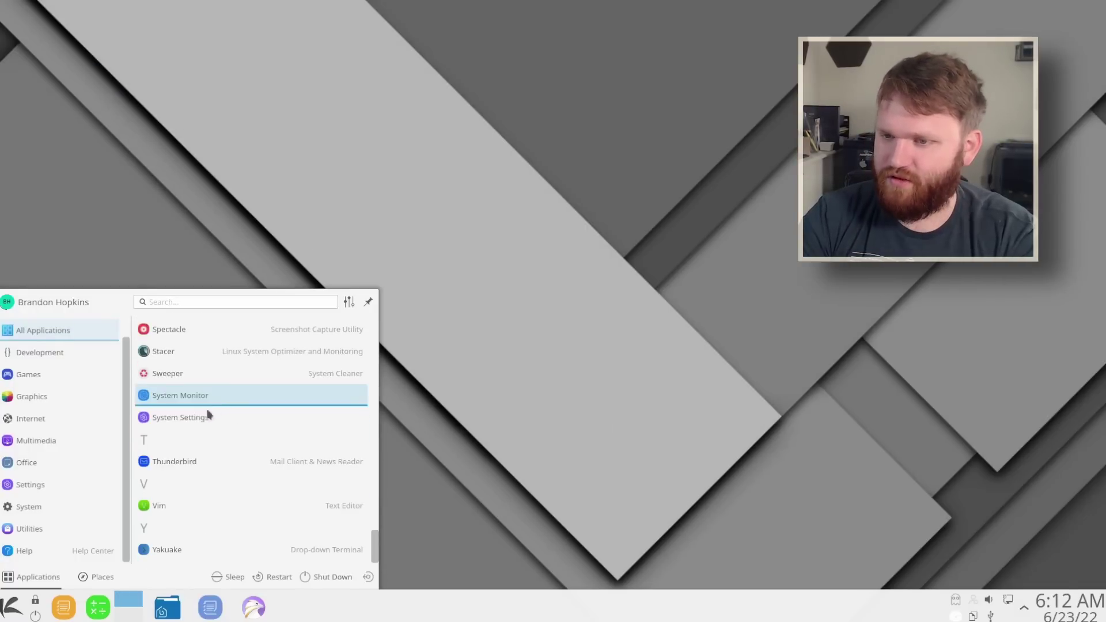
{"action": "left_click", "coordinate": [203, 421]}
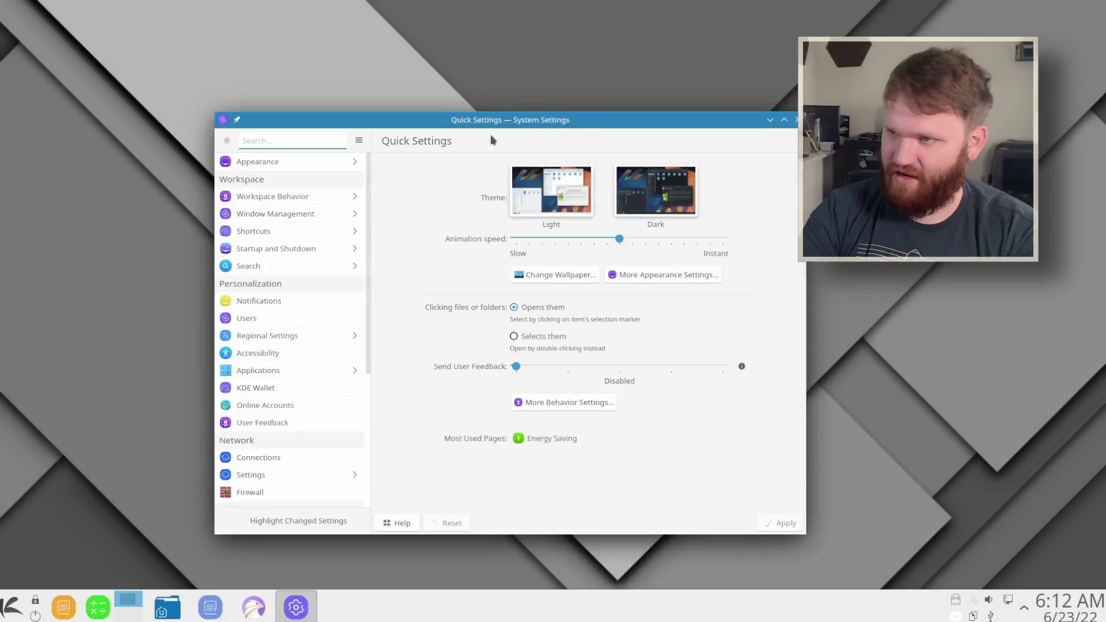
- Apply the Dark look in System Settings' Quick Settings
{"action": "left_click_drag", "start_coordinate": [492, 113], "coordinate": [395, 60]}
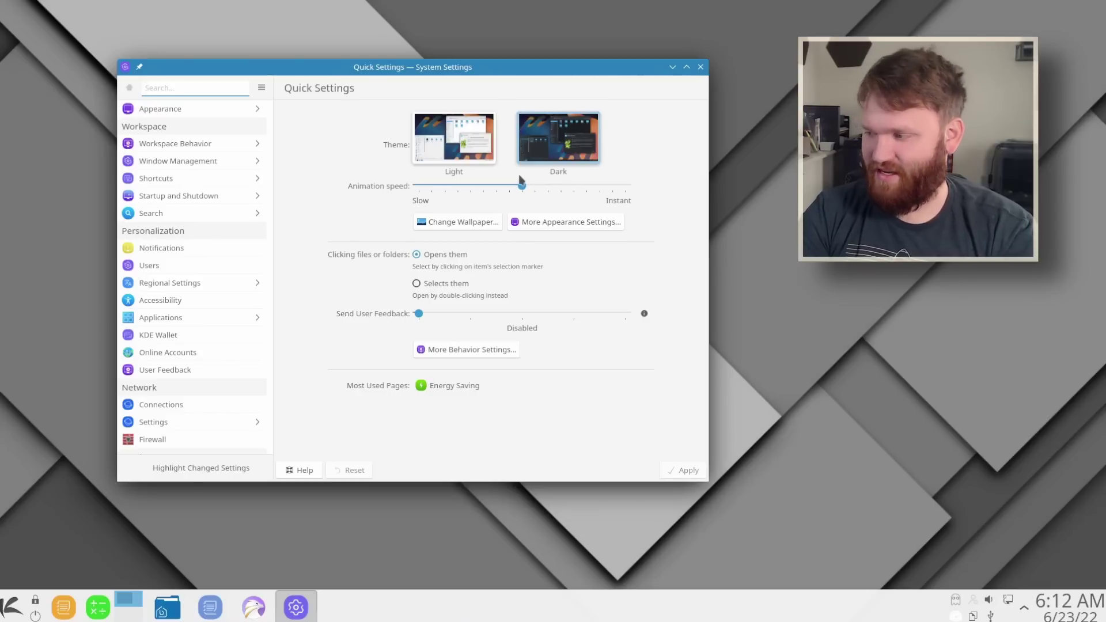
{"action": "left_click", "coordinate": [555, 146]}
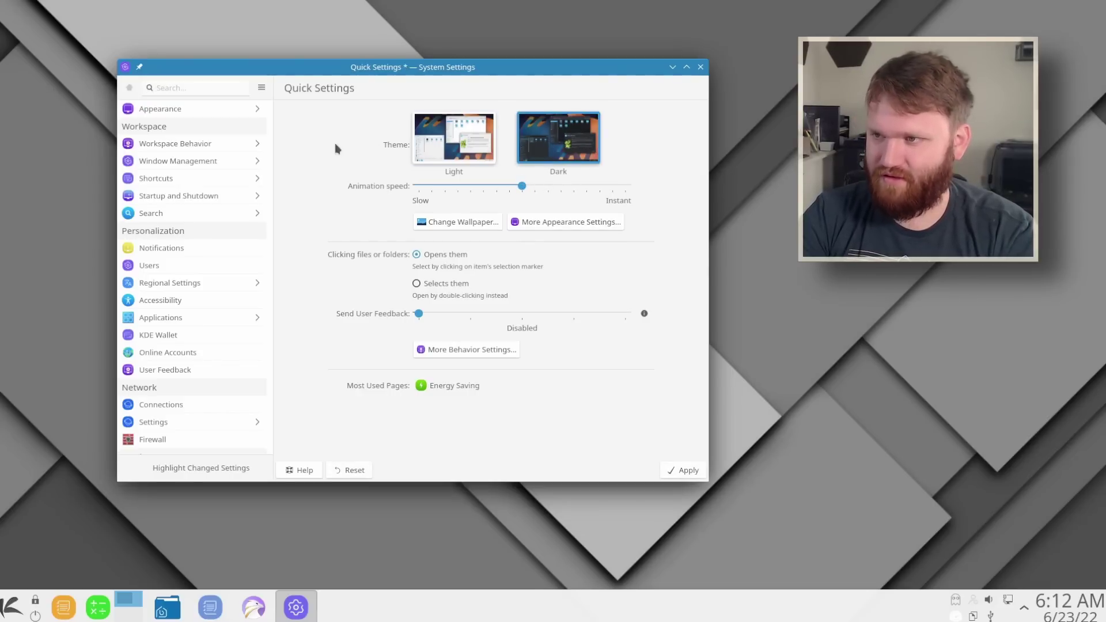
{"action": "left_click", "coordinate": [673, 471]}
- Apply the MidnaDark global theme, then navigate back to the Global Theme page
{"action": "left_click", "coordinate": [160, 109]}
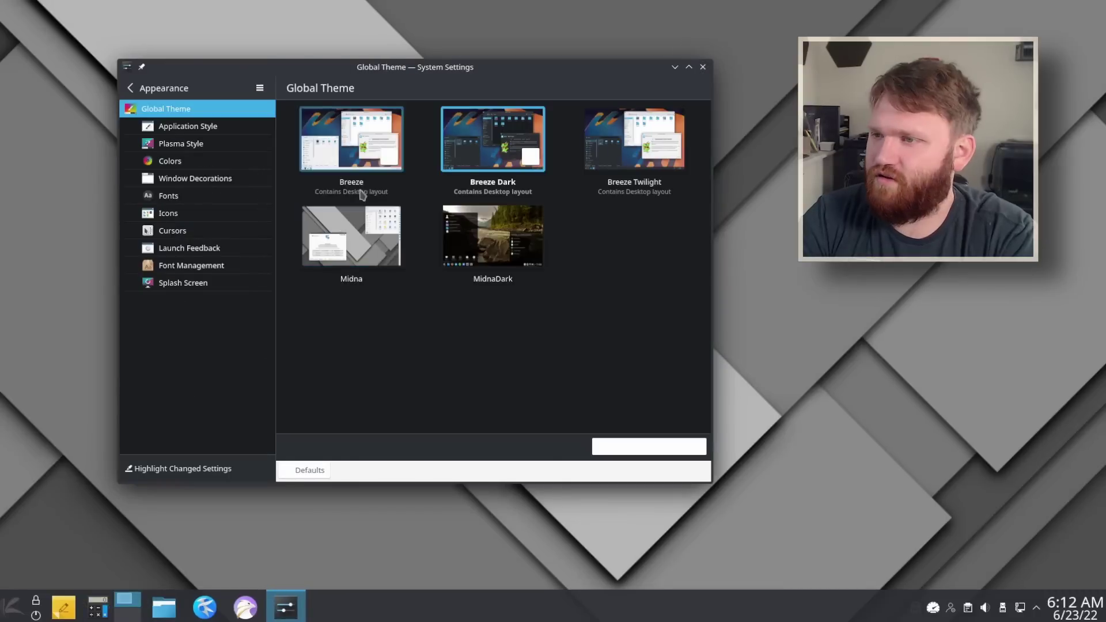
{"action": "left_click", "coordinate": [353, 245]}
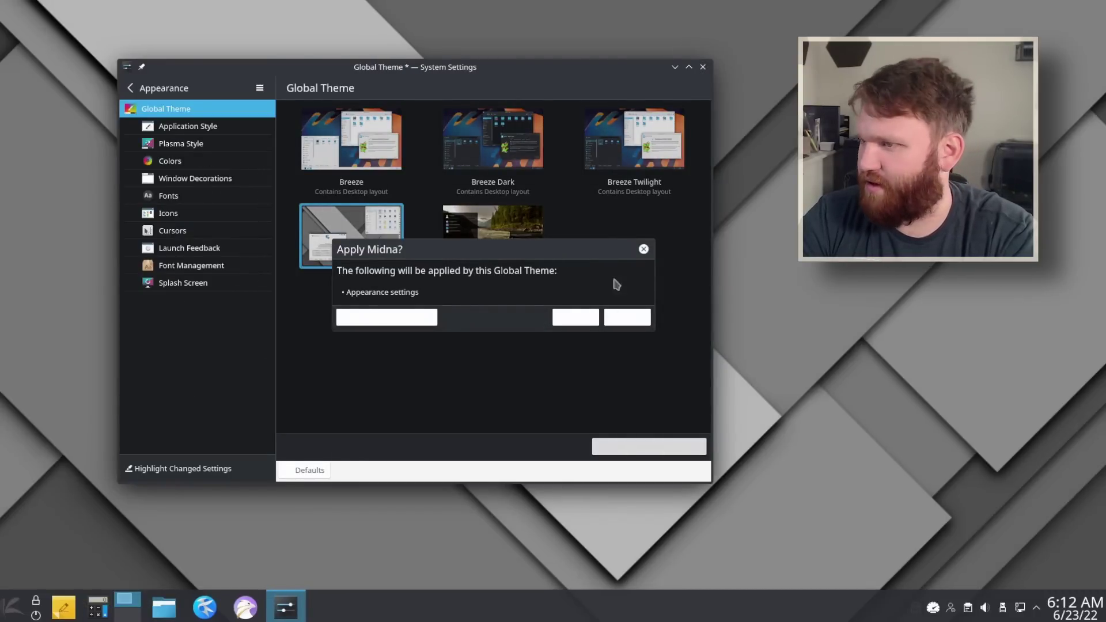
{"action": "left_click", "coordinate": [570, 319]}
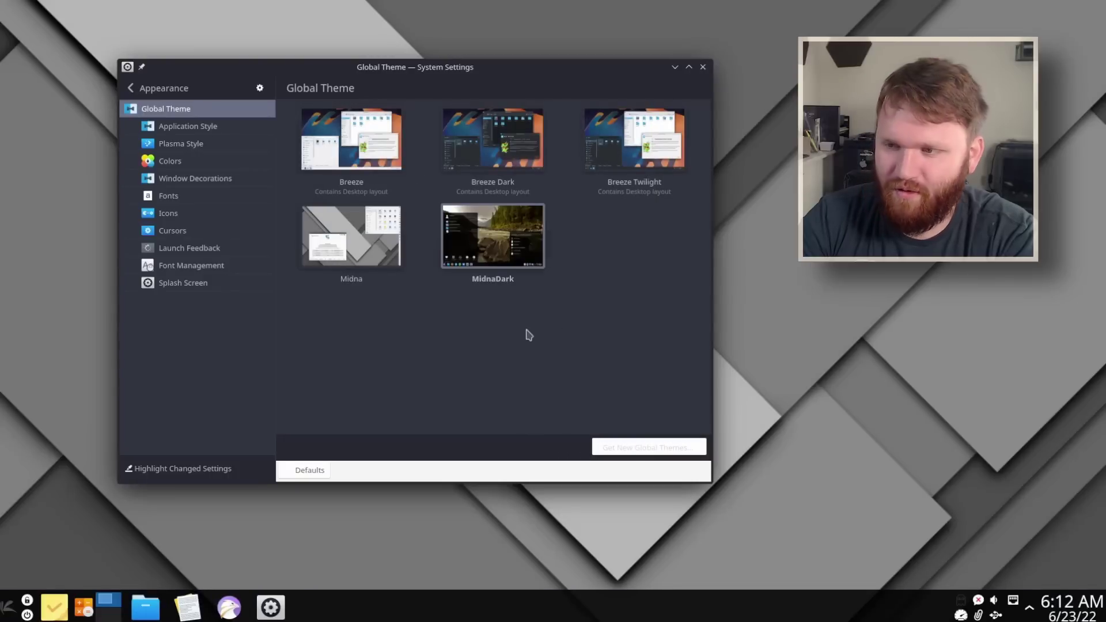
{"action": "left_click", "coordinate": [130, 88]}
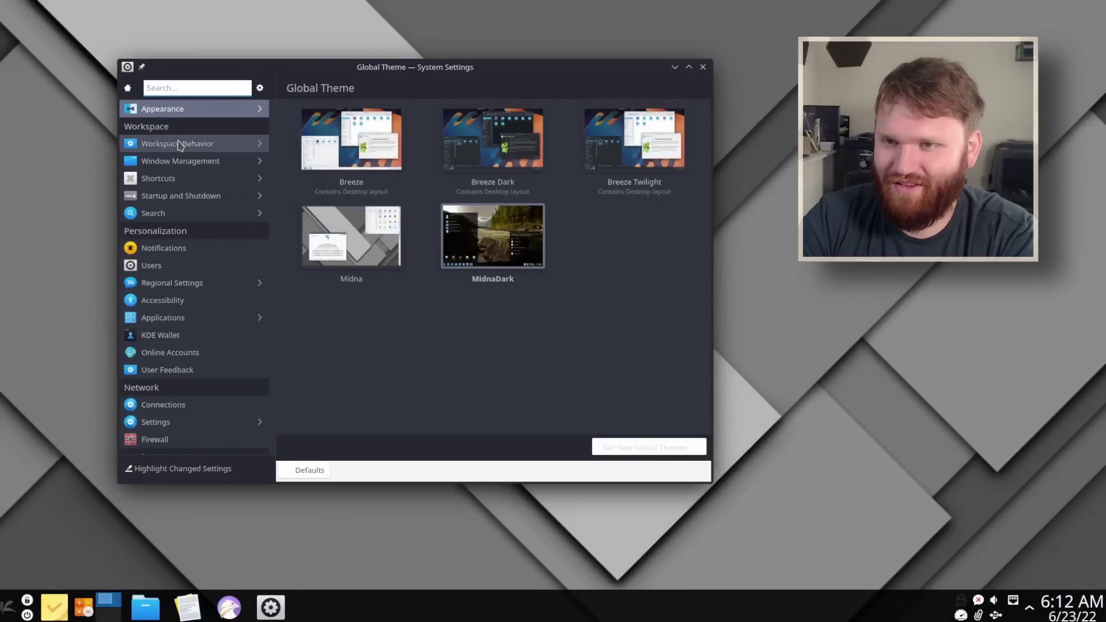
{"action": "left_click", "coordinate": [128, 88]}
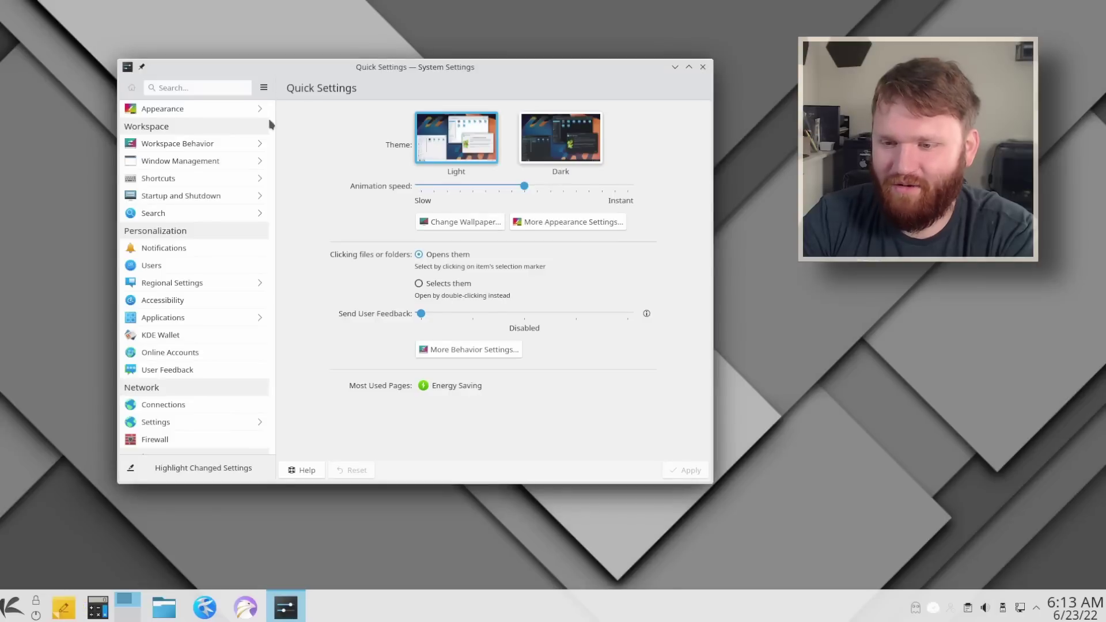
{"action": "left_click", "coordinate": [173, 110]}
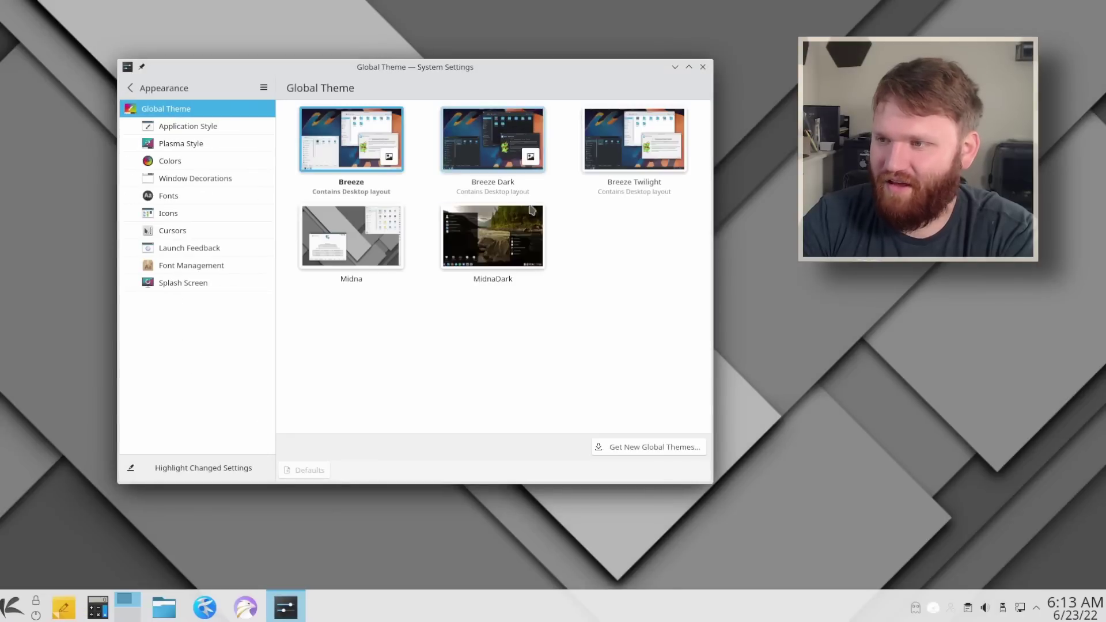
- Apply MidnaDark, select Breeze Dark, then apply Breeze Twilight with its desktop layout
{"action": "left_click", "coordinate": [482, 254]}
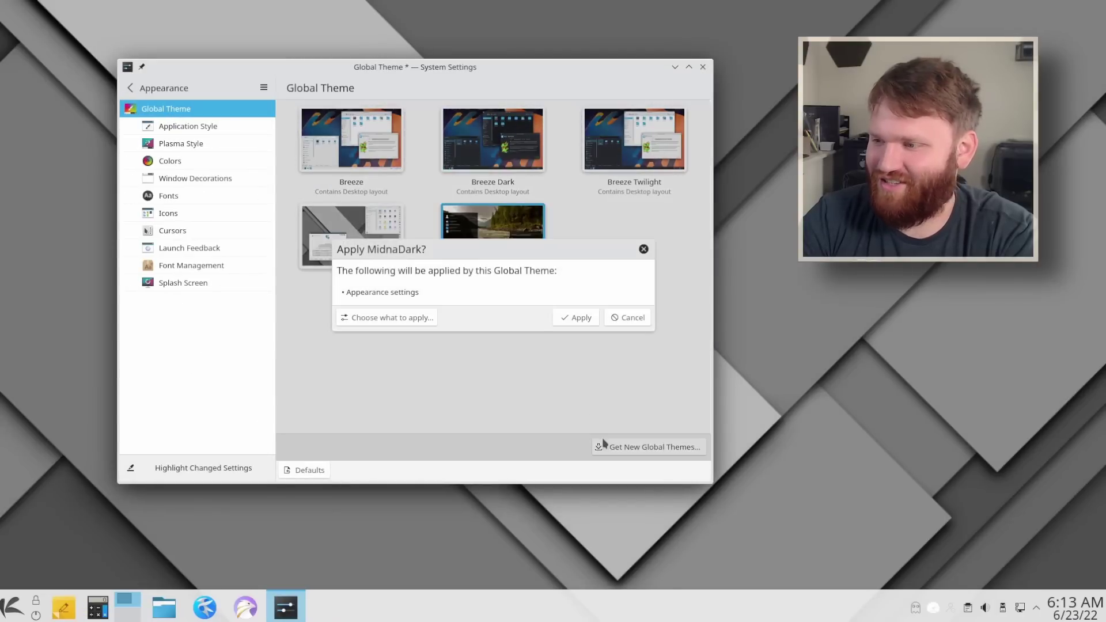
{"action": "left_click", "coordinate": [592, 321]}
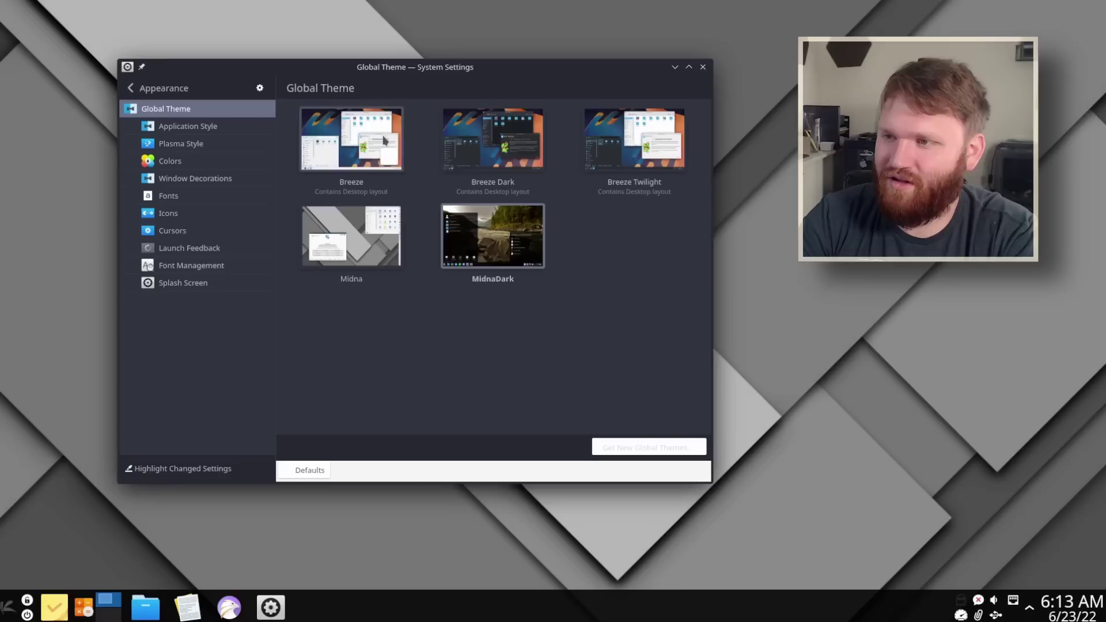
{"action": "left_click", "coordinate": [493, 141]}
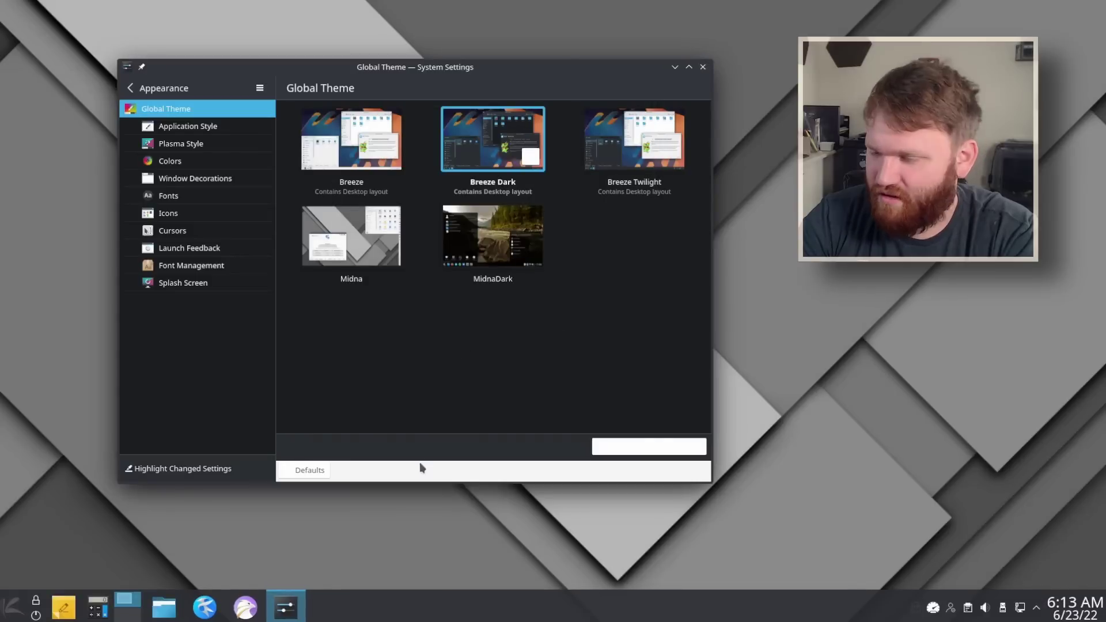
{"action": "left_click", "coordinate": [591, 136]}
{"action": "left_click", "coordinate": [566, 334]}
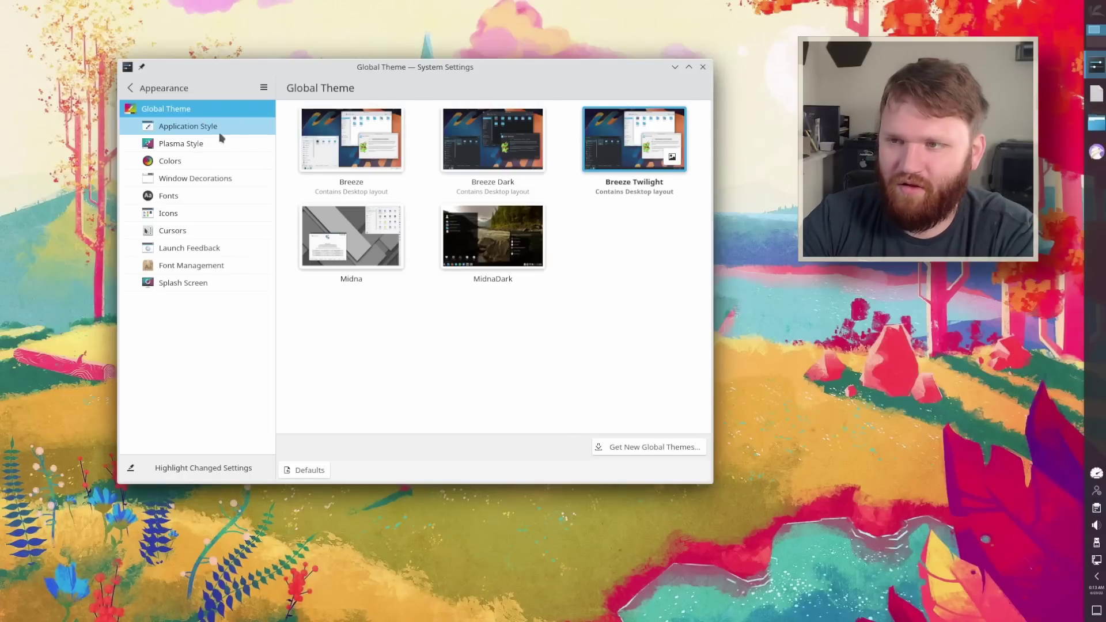
- Apply a custom red #f6203c accent colour sampled from the wallpaper, then go to Icons
{"action": "left_click", "coordinate": [169, 161]}
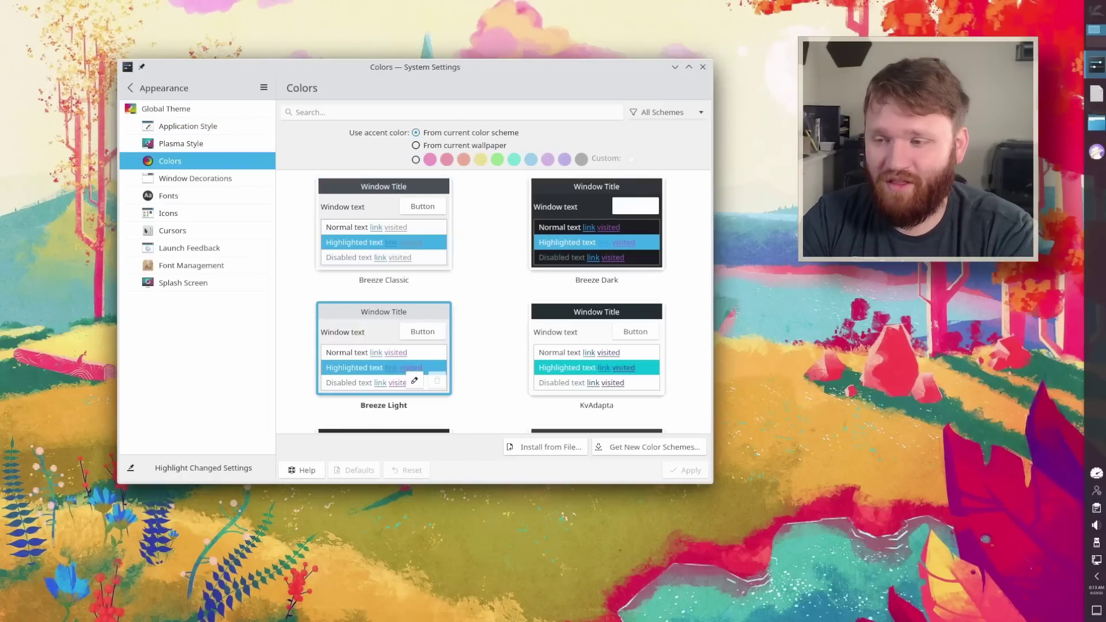
{"action": "left_click", "coordinate": [417, 147]}
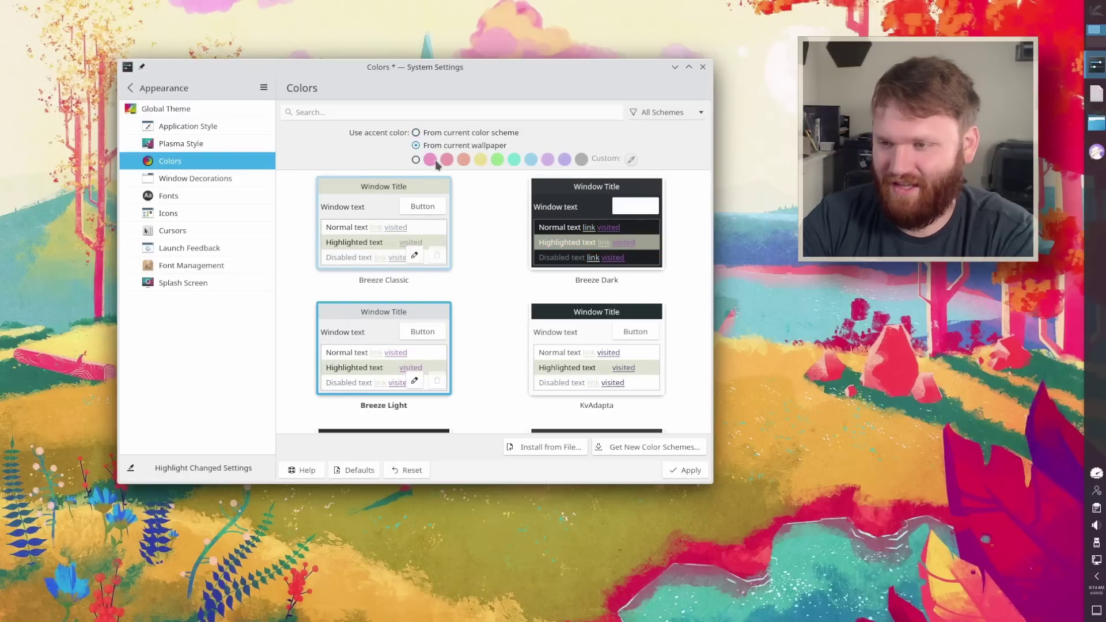
{"action": "left_click", "coordinate": [416, 160]}
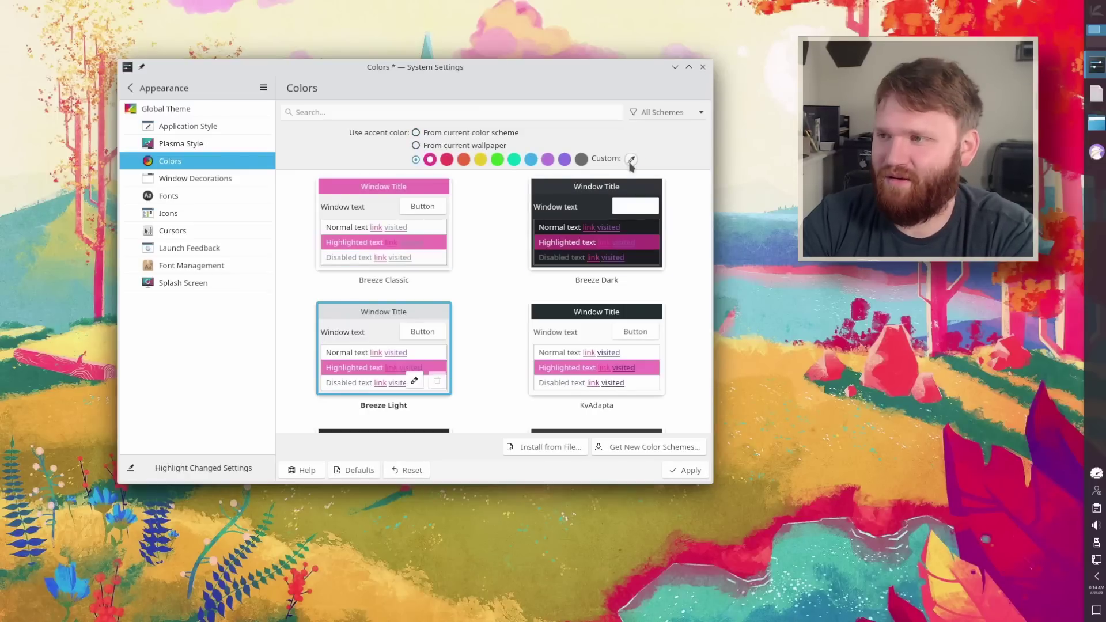
{"action": "left_click", "coordinate": [631, 159]}
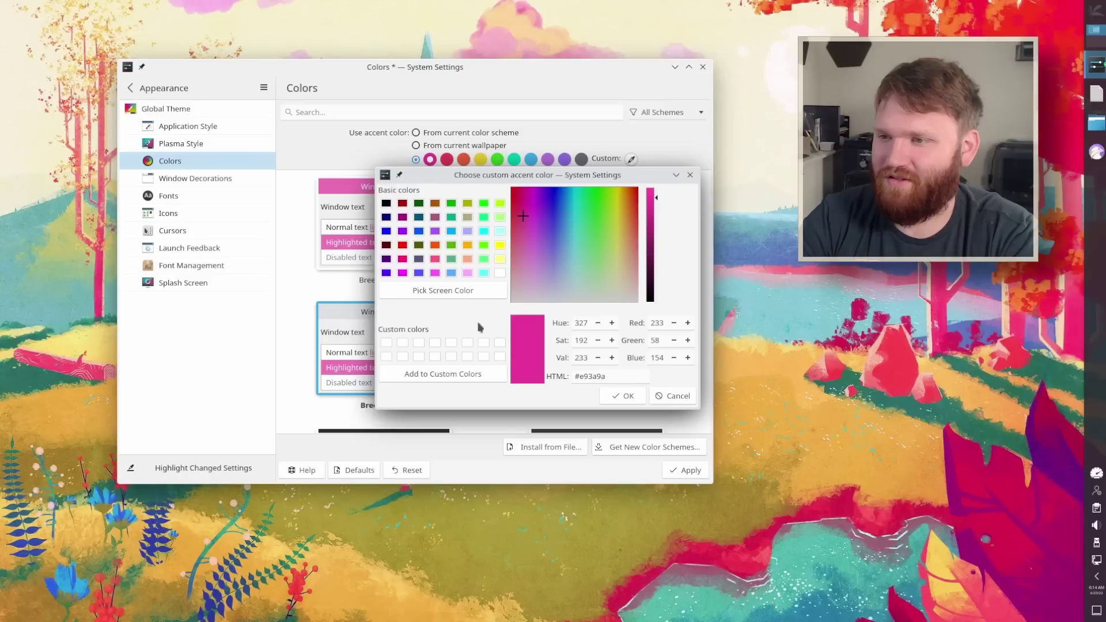
{"action": "left_click", "coordinate": [444, 290]}
{"action": "left_click", "coordinate": [758, 348]}
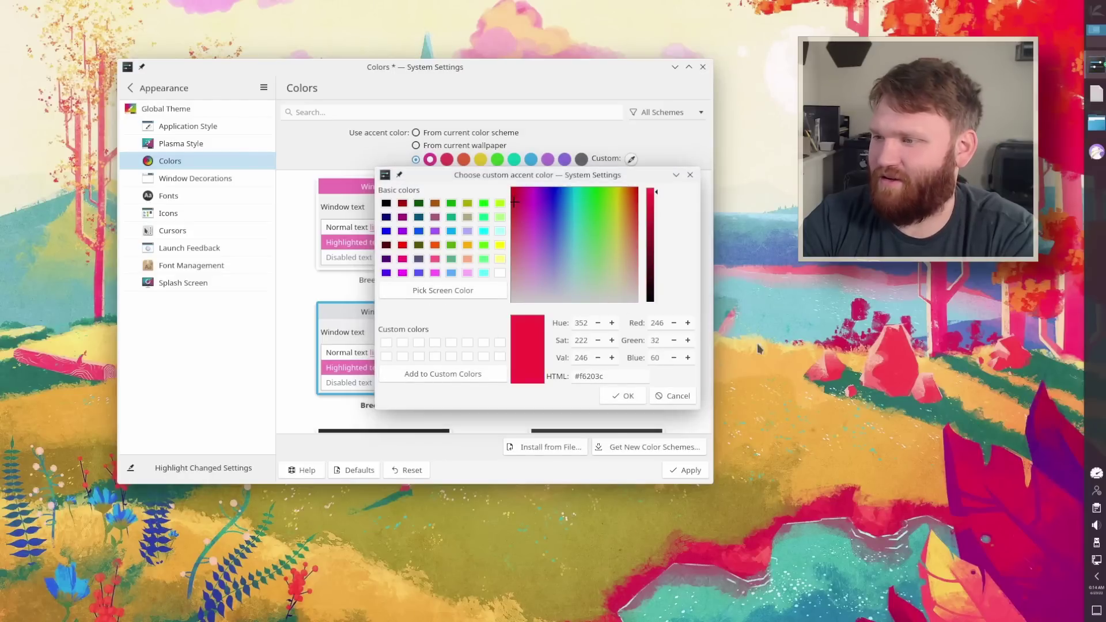
{"action": "left_click", "coordinate": [637, 394]}
{"action": "left_click", "coordinate": [688, 471]}
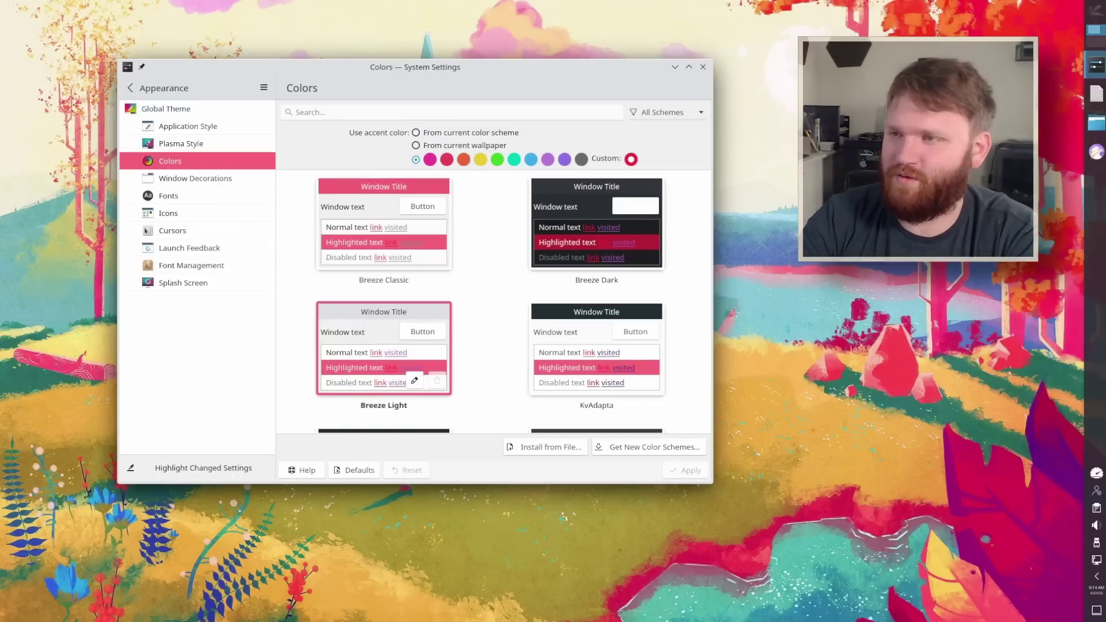
{"action": "left_click_drag", "start_coordinate": [602, 67], "coordinate": [586, 37]}
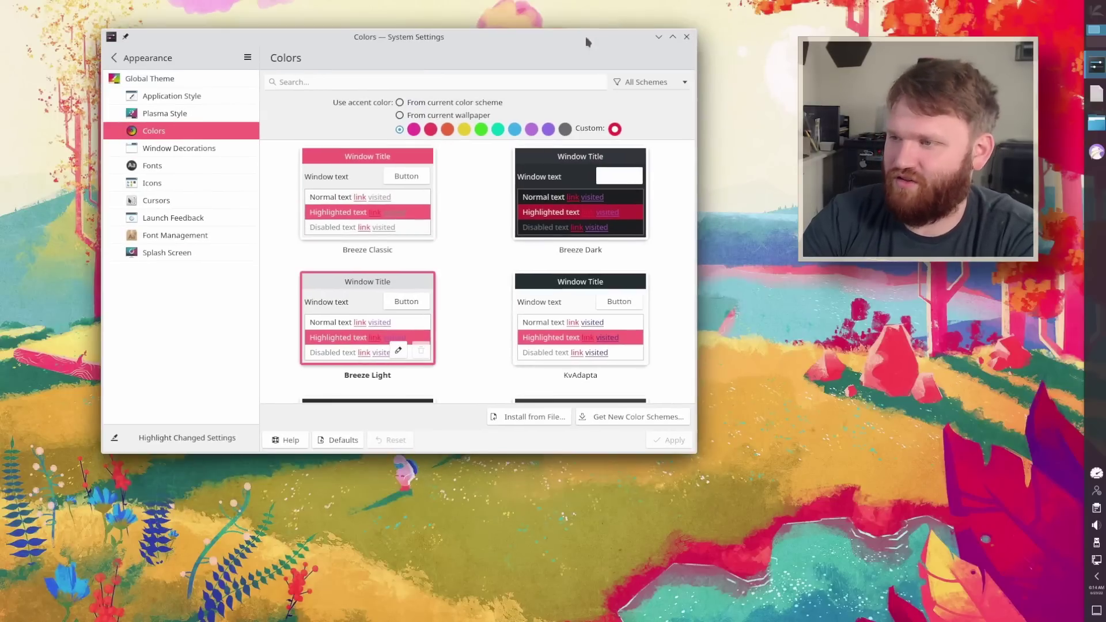
{"action": "left_click", "coordinate": [180, 184]}
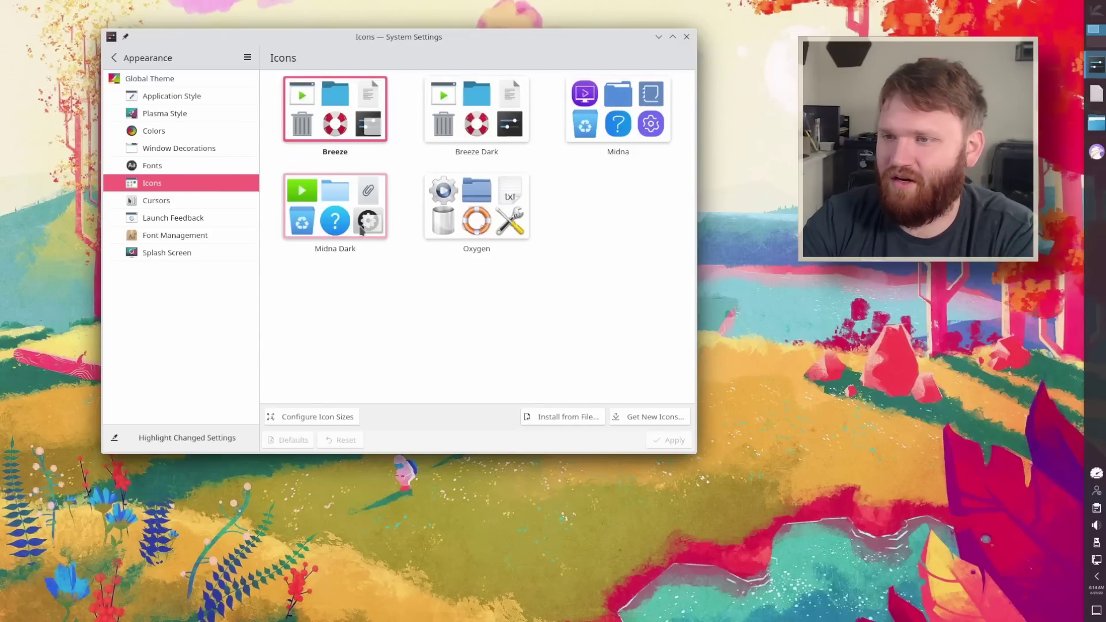
- In panel edit mode, move the panel from the right edge to the bottom
{"action": "right_click", "coordinate": [1091, 213]}
{"action": "left_click", "coordinate": [962, 269]}
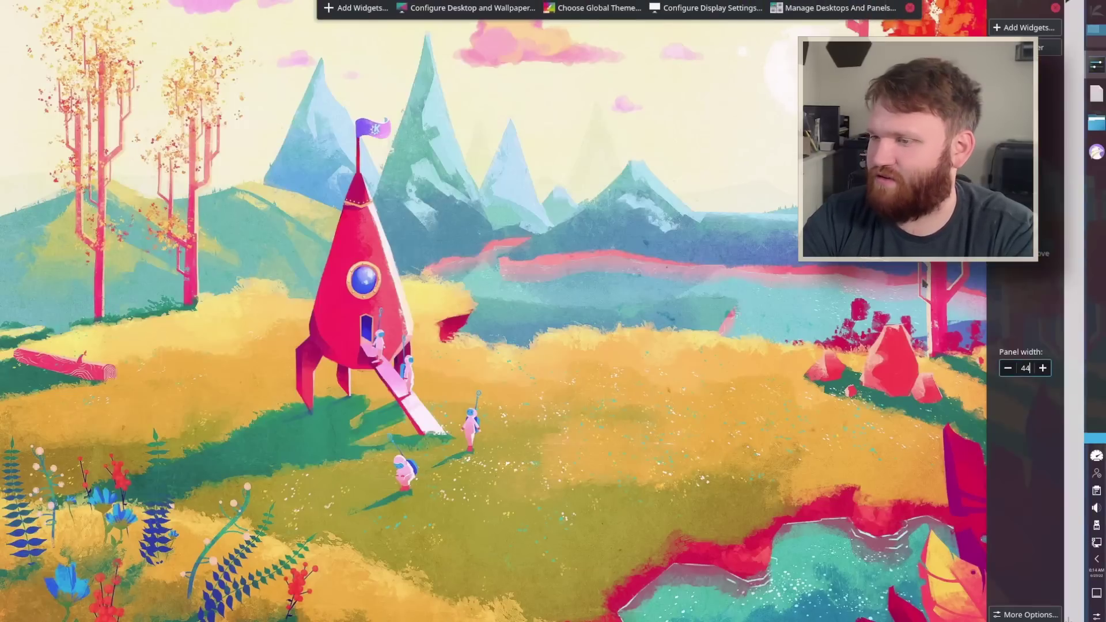
{"action": "left_click_drag", "start_coordinate": [1045, 198], "coordinate": [477, 556]}
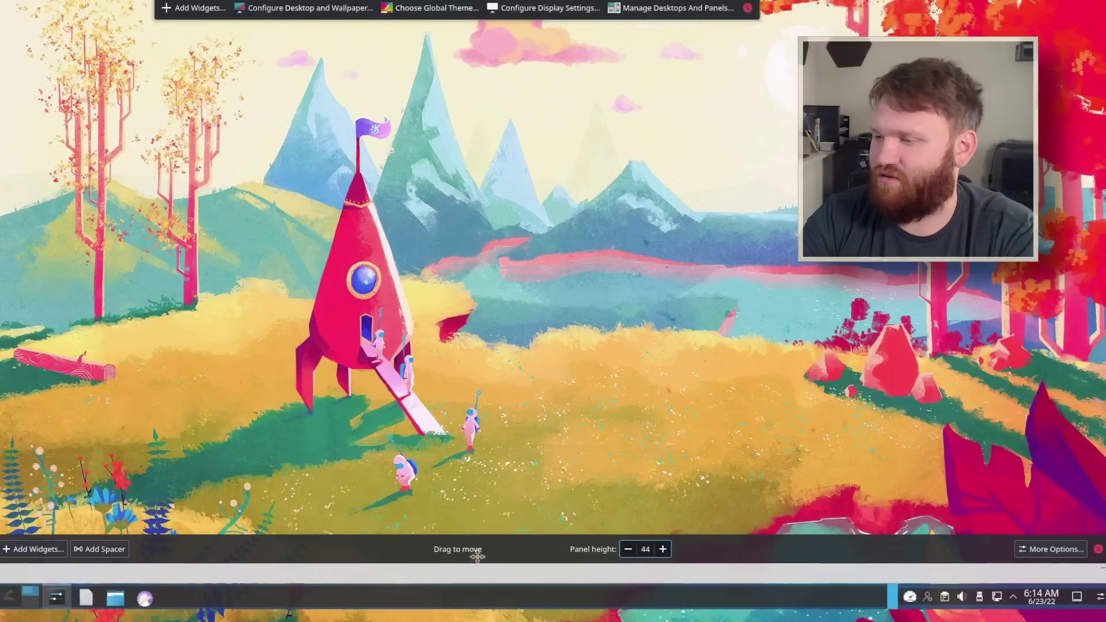
- Make the panel floating with height 60, finish editing, and close System Settings
{"action": "left_click", "coordinate": [1058, 568]}
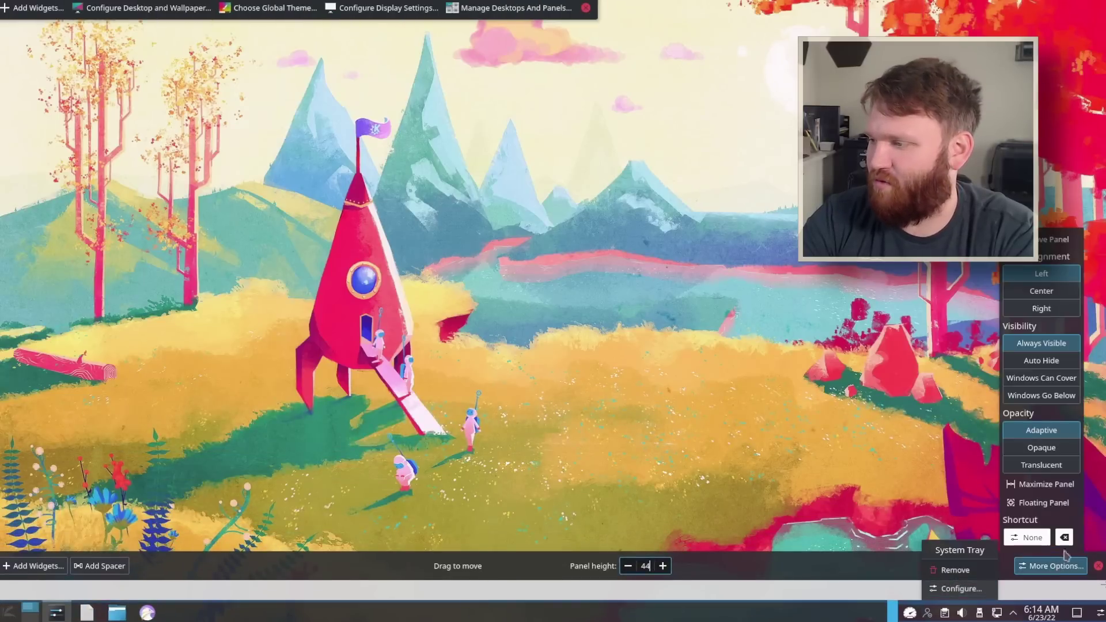
{"action": "left_click", "coordinate": [1045, 504]}
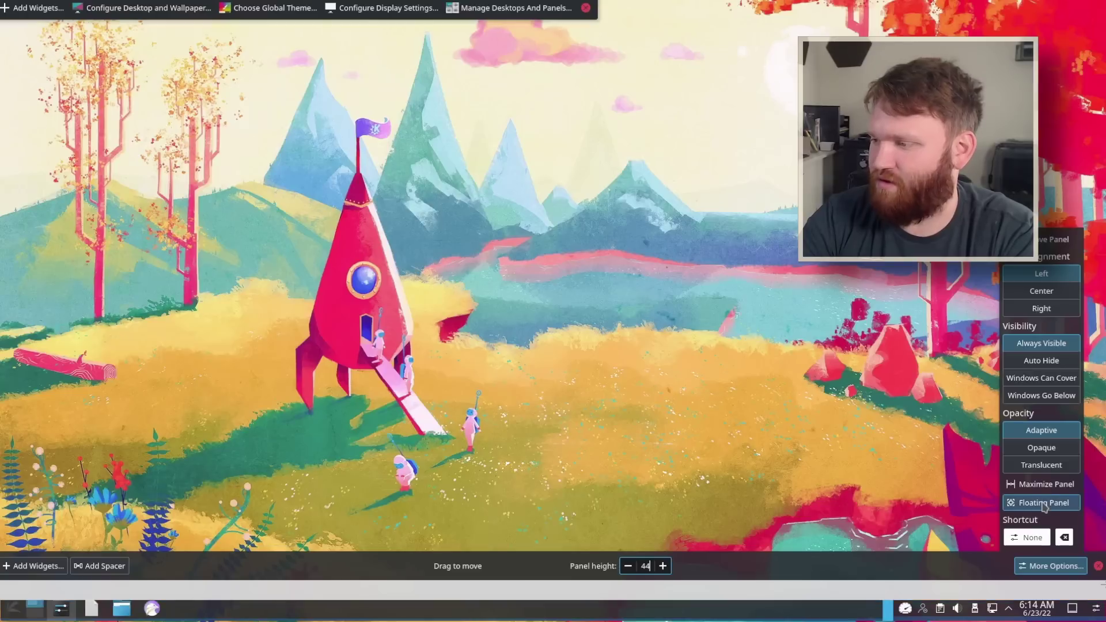
{"action": "double_click", "coordinate": [646, 566]}
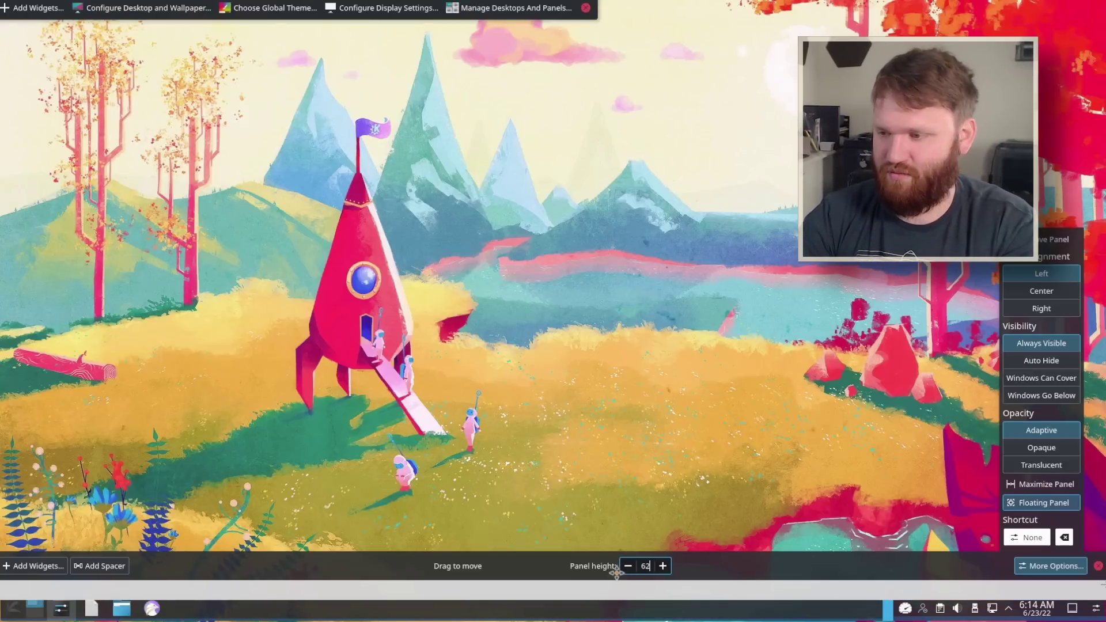
{"action": "type", "text": "60"}
{"action": "left_click", "coordinate": [586, 7]}
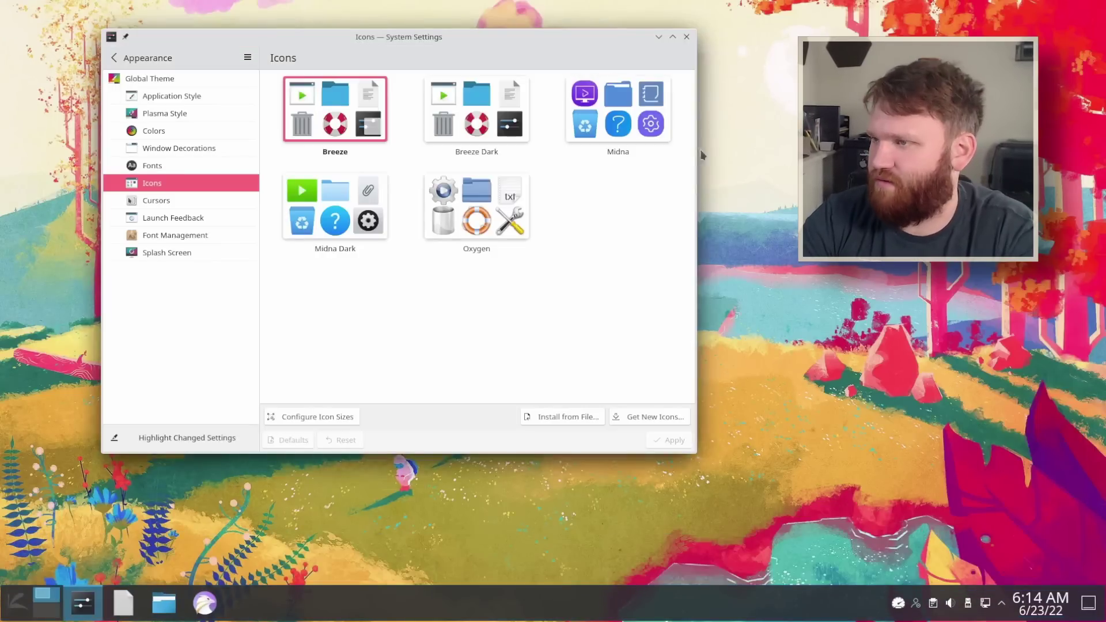
{"action": "left_click", "coordinate": [683, 43]}
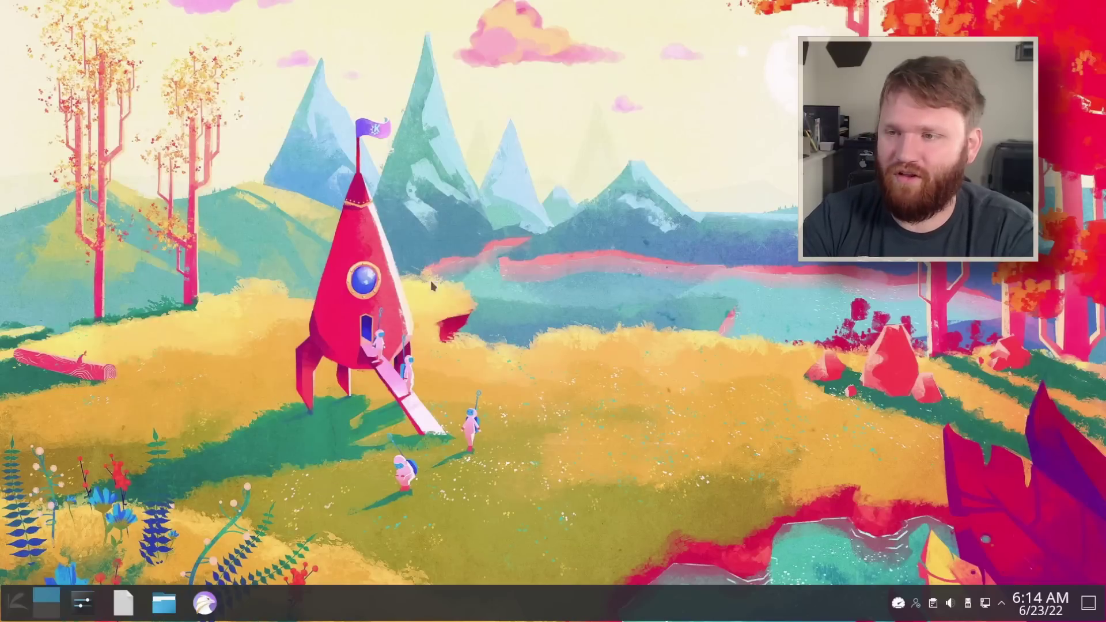
{"action": "left_click", "coordinate": [123, 609]}
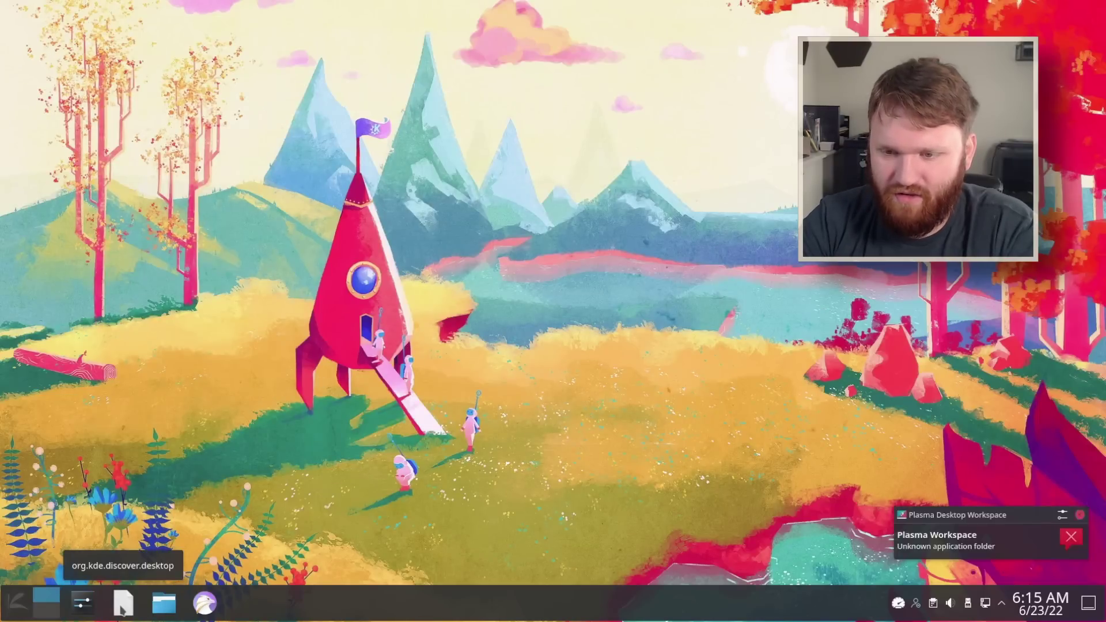
{"action": "right_click", "coordinate": [126, 605]}
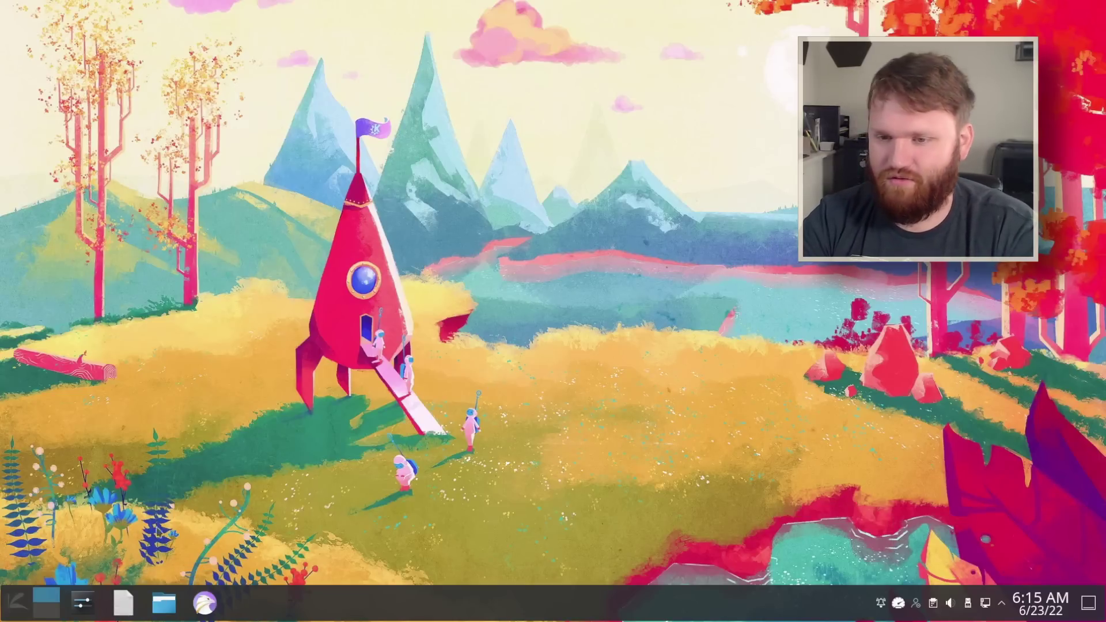
{"action": "left_click", "coordinate": [17, 603]}
{"action": "left_click", "coordinate": [658, 256]}
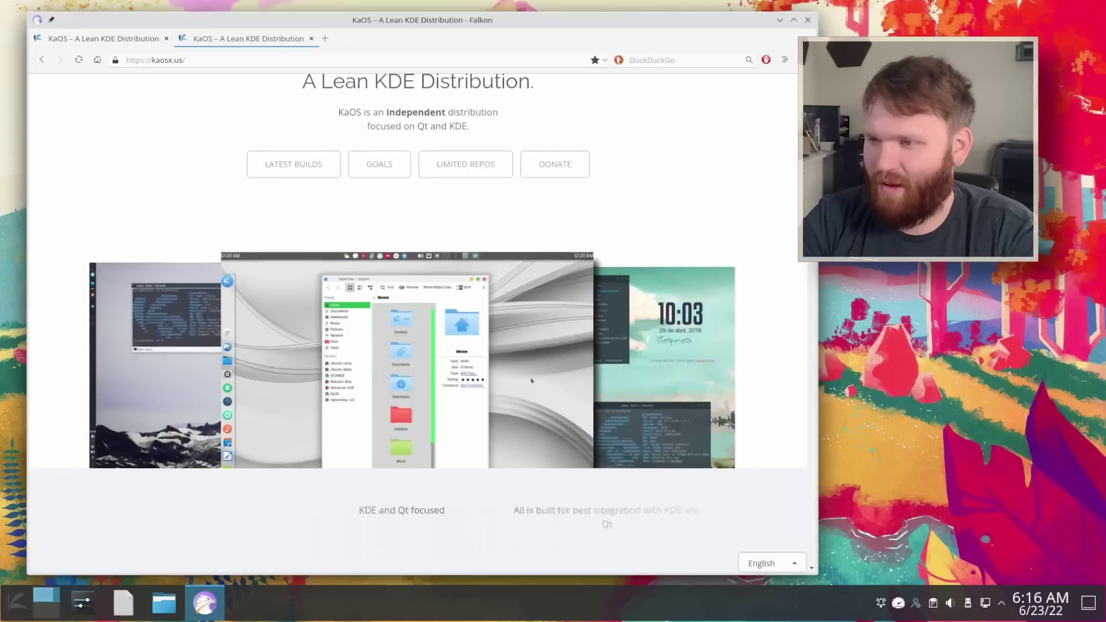
- Scroll to the Target section of the KaOS homepage and briefly highlight part of its paragraph
{"action": "scroll", "coordinate": [823, 283], "scroll_direction": "up", "scroll_amount": 2}
{"action": "scroll", "coordinate": [823, 282], "scroll_direction": "down", "scroll_amount": 10}
{"action": "scroll", "coordinate": [823, 282], "scroll_direction": "down", "scroll_amount": 8}
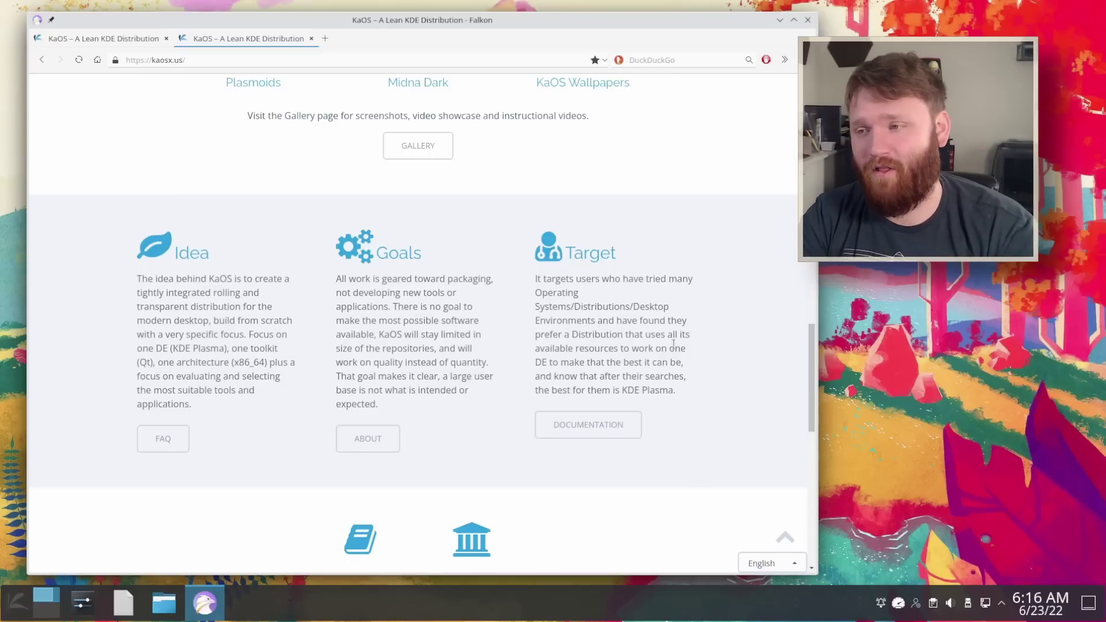
{"action": "left_click_drag", "start_coordinate": [539, 364], "coordinate": [682, 365]}
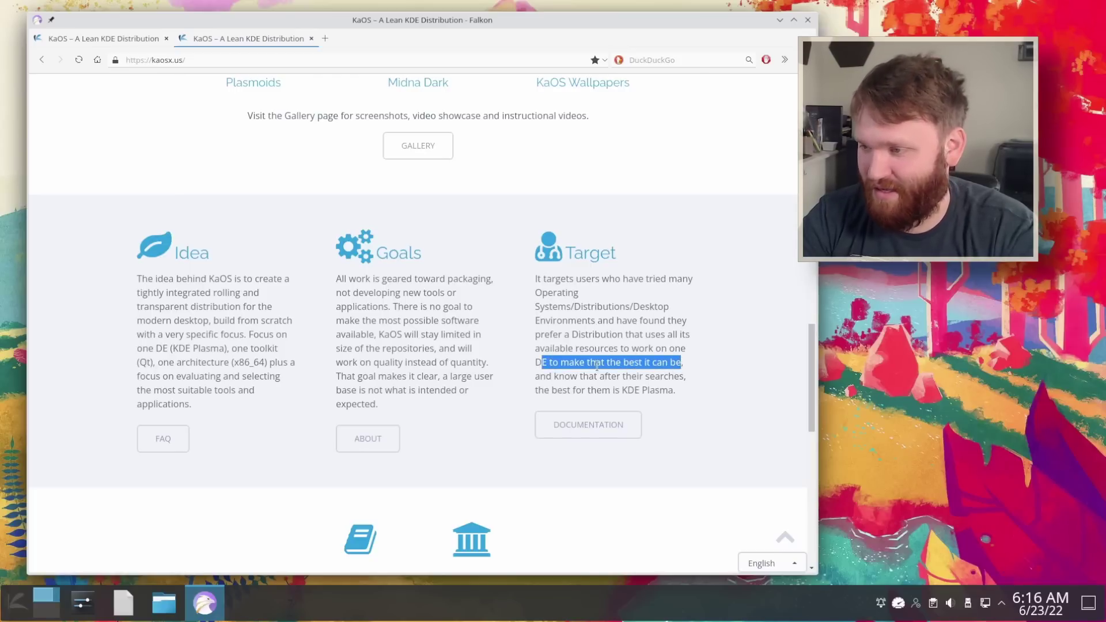
{"action": "left_click", "coordinate": [696, 366]}
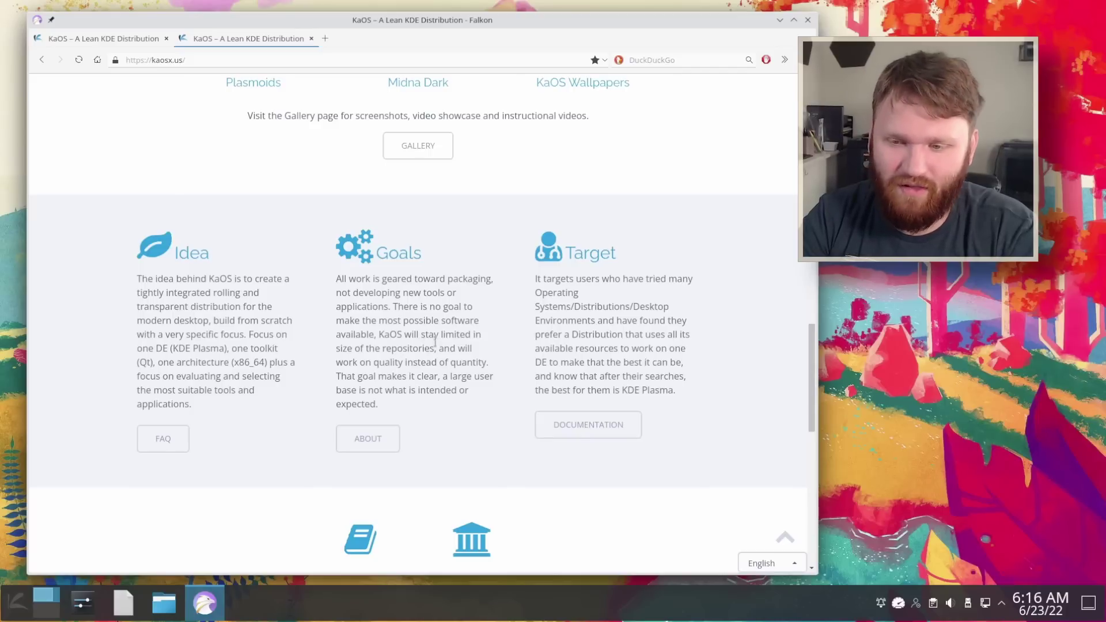
- Scroll up and down the kaosx.us page to review its Idea, Goals, repository and donation sections
{"action": "scroll", "coordinate": [464, 343], "scroll_direction": "up", "scroll_amount": 1}
{"action": "scroll", "coordinate": [721, 353], "scroll_direction": "down", "scroll_amount": 1}
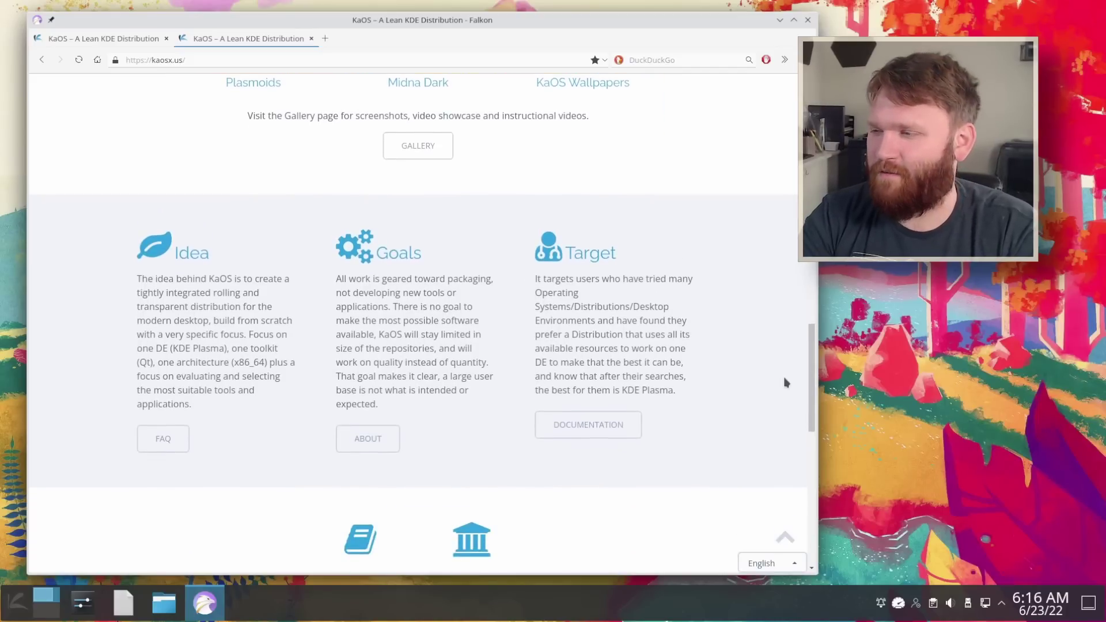
{"action": "scroll", "coordinate": [532, 298], "scroll_direction": "up", "scroll_amount": 12}
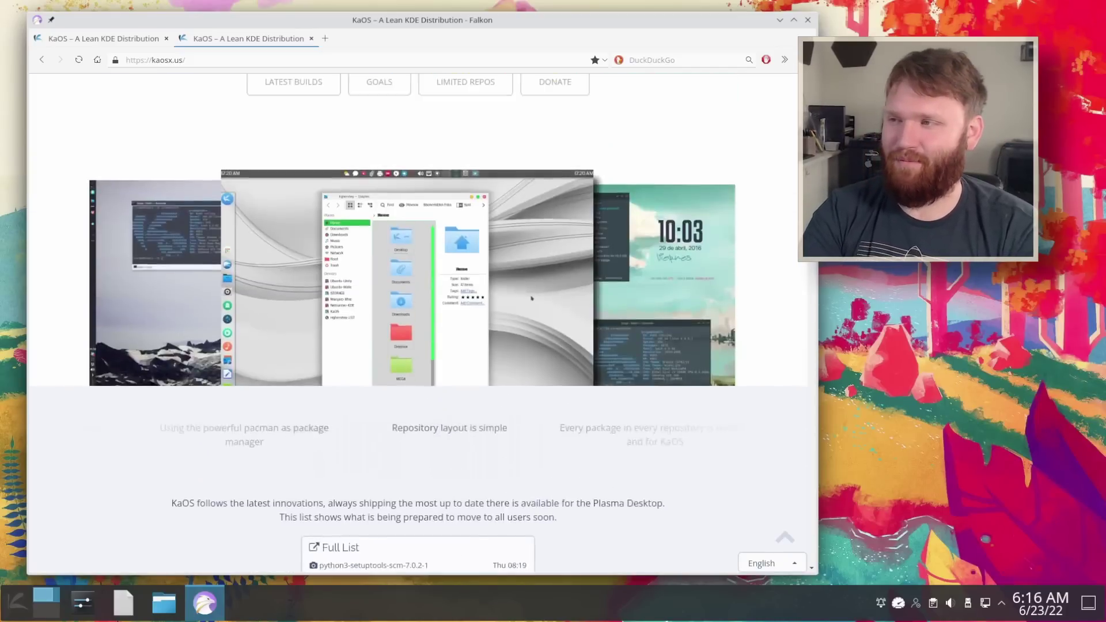
{"action": "scroll", "coordinate": [532, 298], "scroll_direction": "up", "scroll_amount": 3}
{"action": "scroll", "coordinate": [532, 298], "scroll_direction": "down", "scroll_amount": 10}
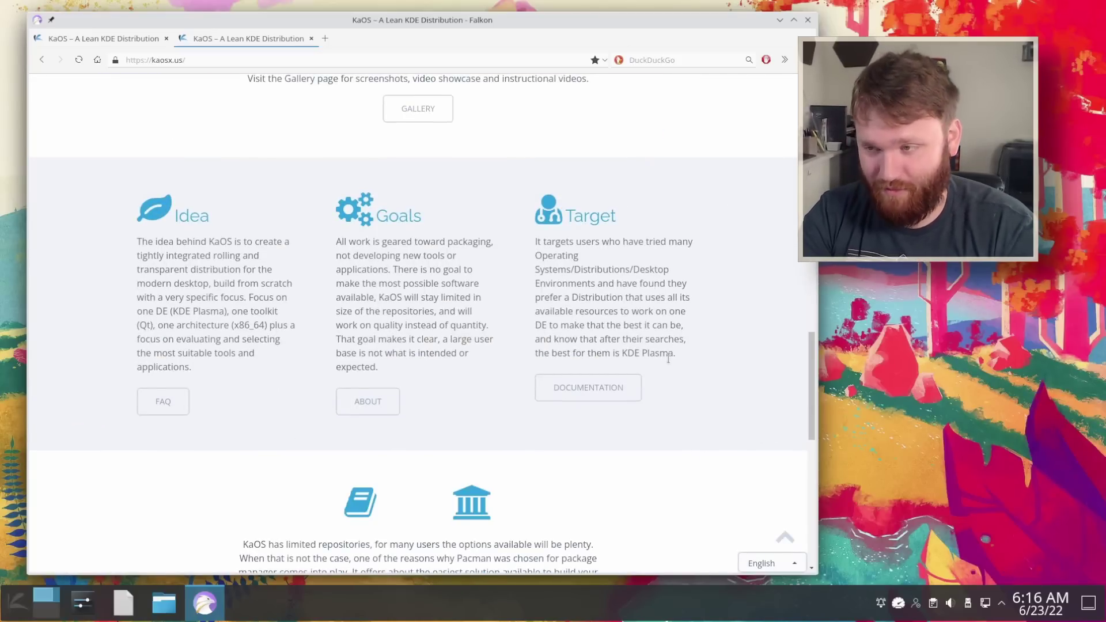
{"action": "left_click_drag", "start_coordinate": [811, 386], "coordinate": [811, 126]}
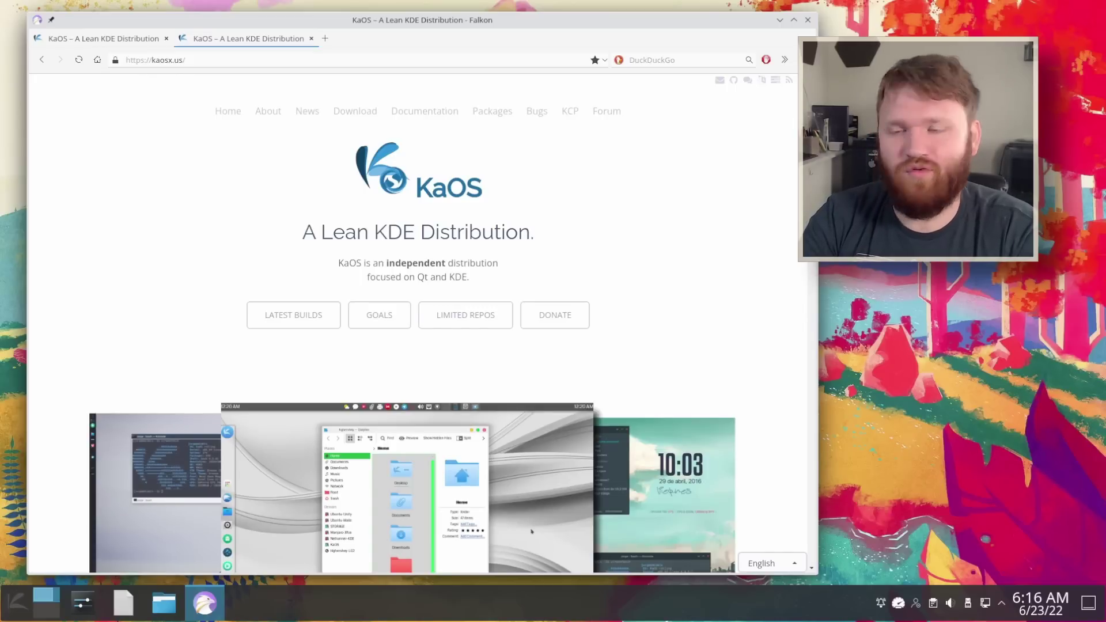
{"action": "scroll", "coordinate": [532, 531], "scroll_direction": "down", "scroll_amount": 20}
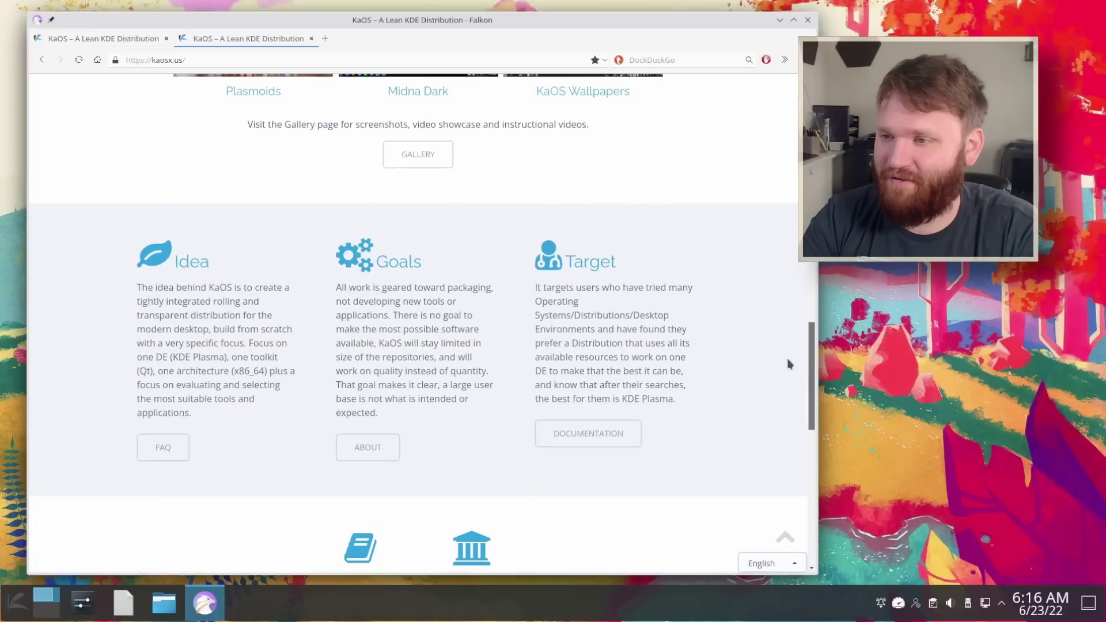
{"action": "scroll", "coordinate": [792, 367], "scroll_direction": "down", "scroll_amount": 1}
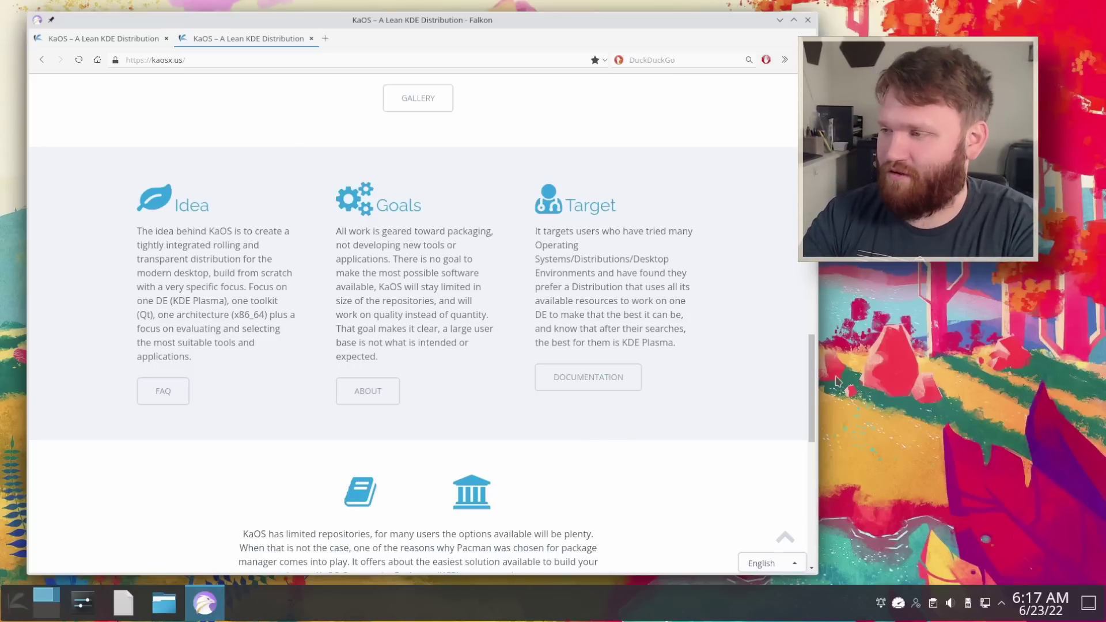
{"action": "scroll", "coordinate": [804, 452], "scroll_direction": "down", "scroll_amount": 5}
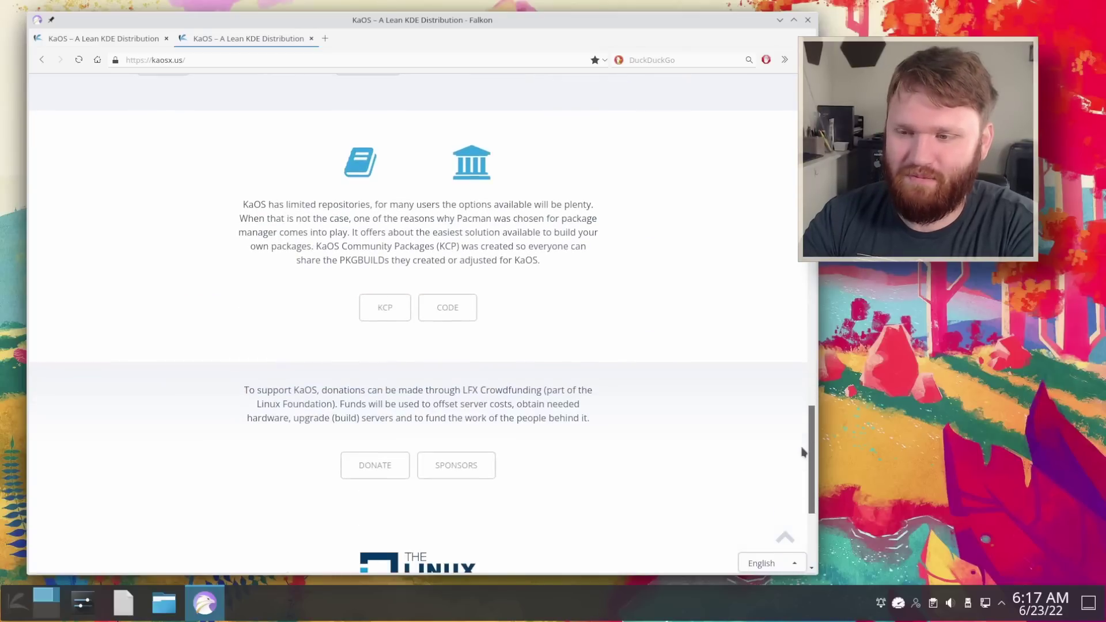
{"action": "scroll", "coordinate": [804, 455], "scroll_direction": "down", "scroll_amount": 3}
{"action": "left_click", "coordinate": [786, 538]}
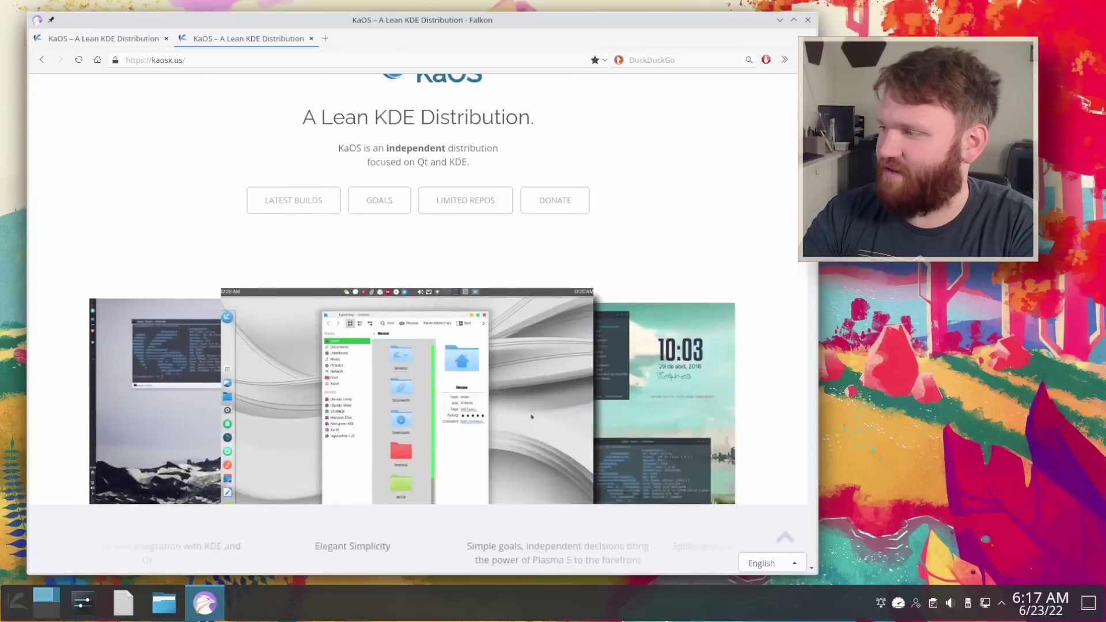